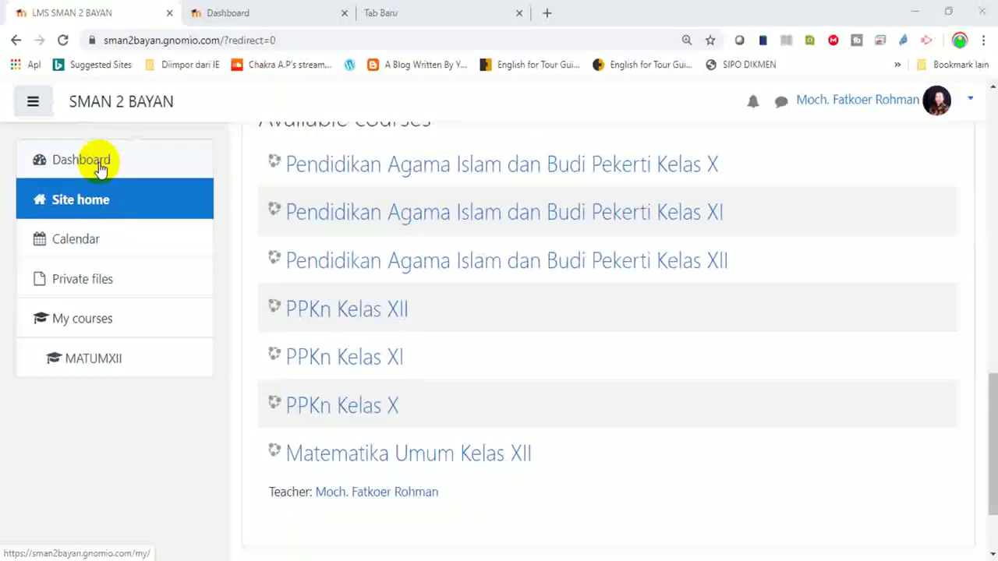
- Open the Matematika Umum Kelas XII course from the dashboard's course overview
left_click(100, 165)
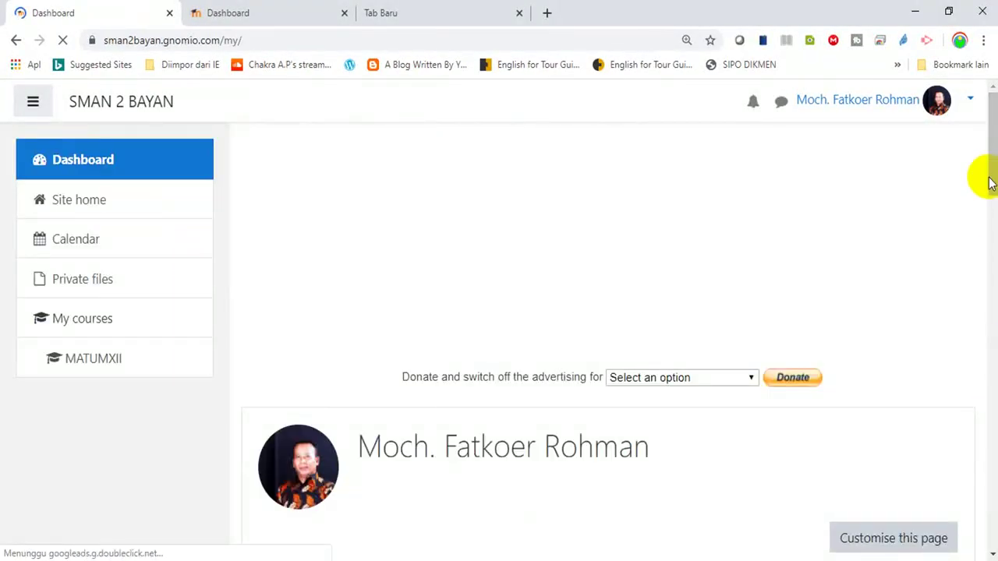
left_click_drag(989, 178, 990, 389)
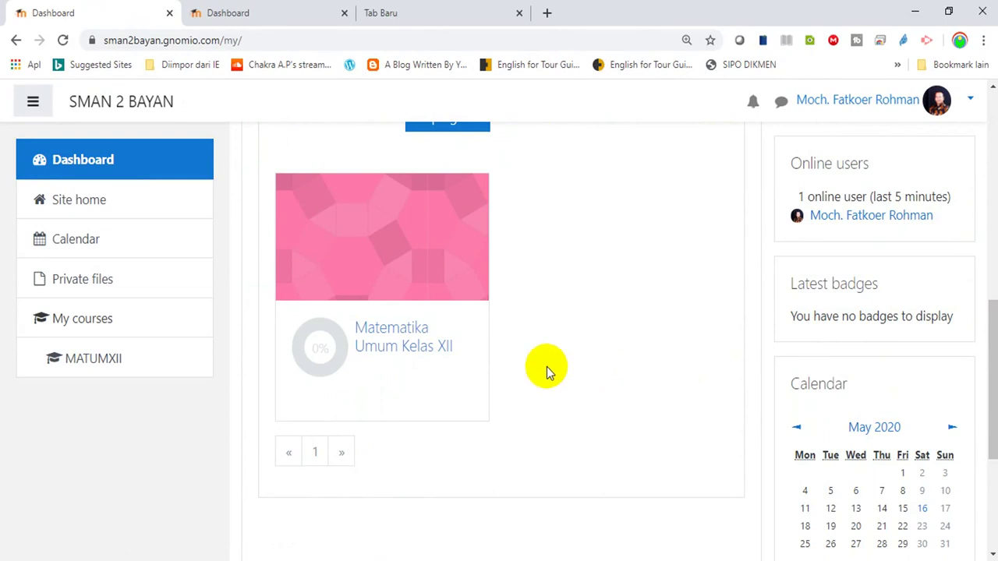
left_click(385, 355)
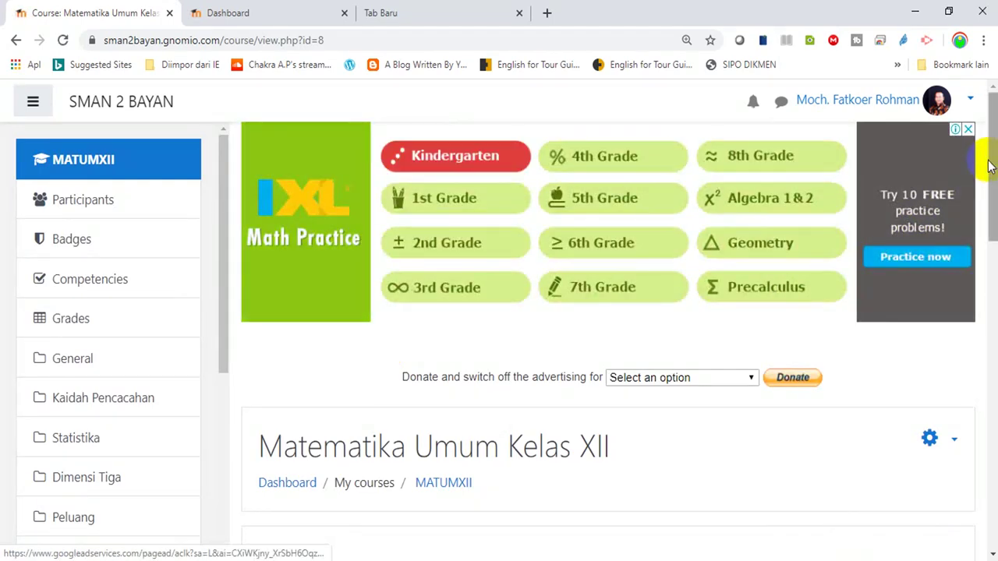
- Turn on editing mode for the Matematika Umum Kelas XII course
left_click_drag(990, 160, 991, 222)
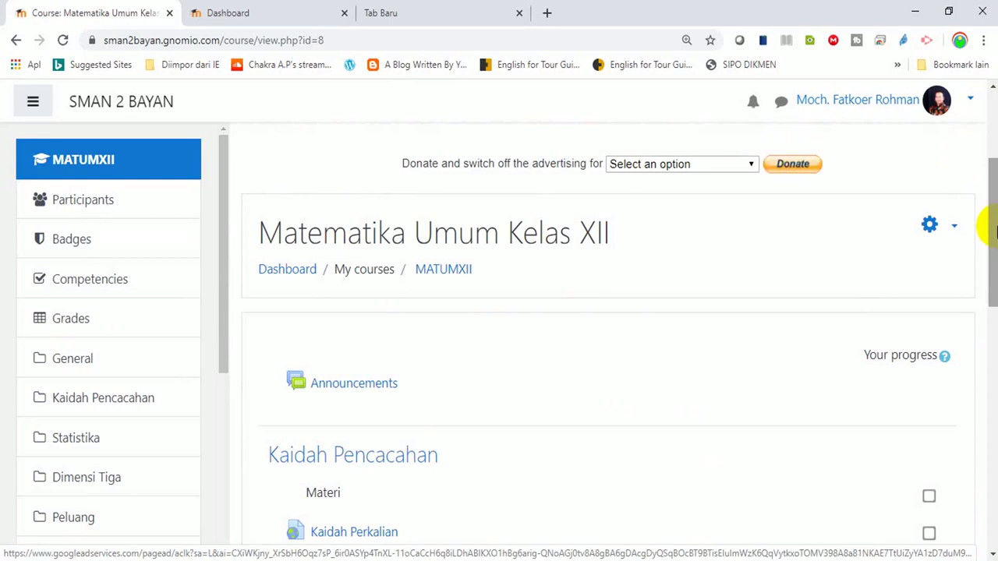
left_click(954, 228)
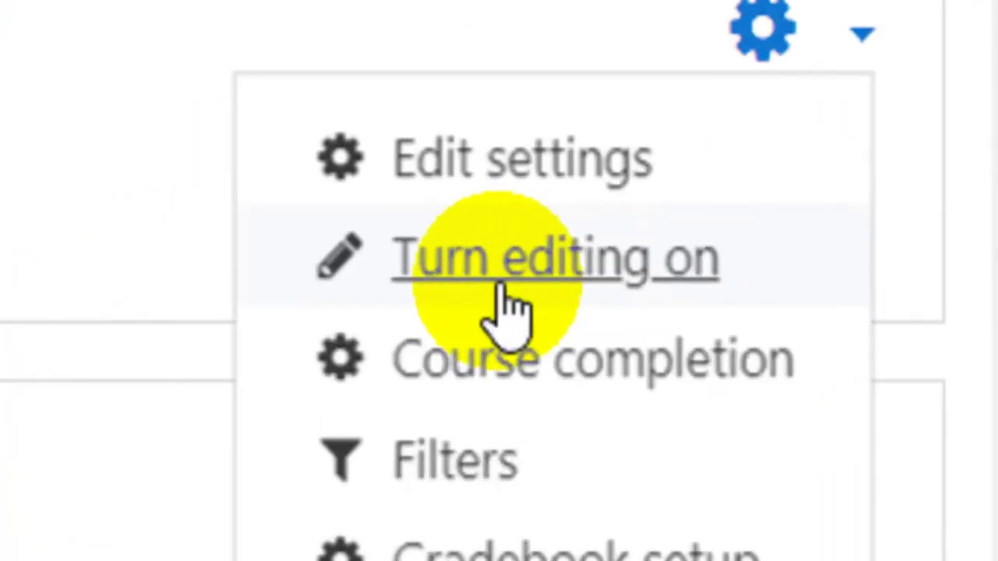
left_click(503, 290)
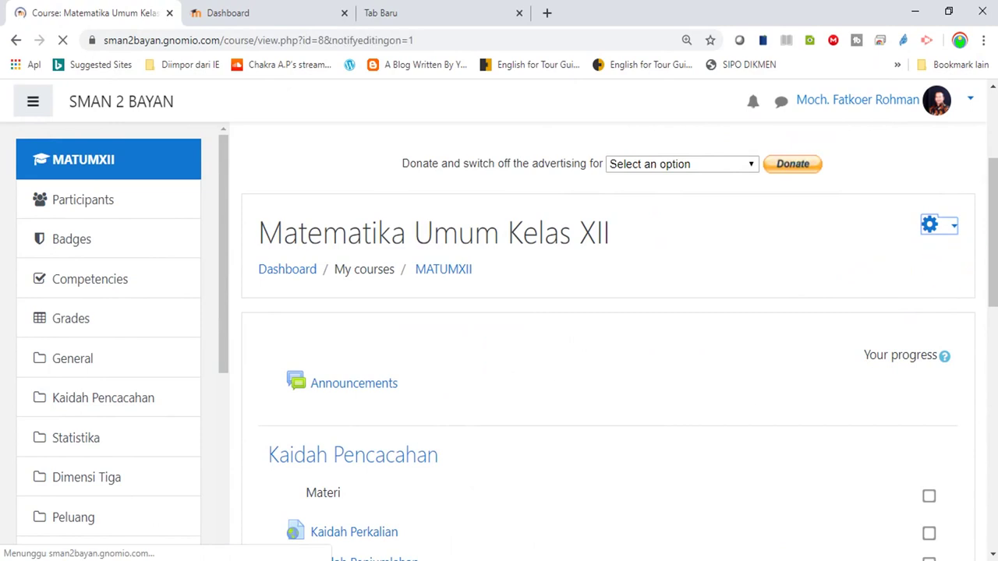
- Add a new Quiz activity to the Kaidah Pencacahan section of the course
left_click_drag(994, 219, 982, 250)
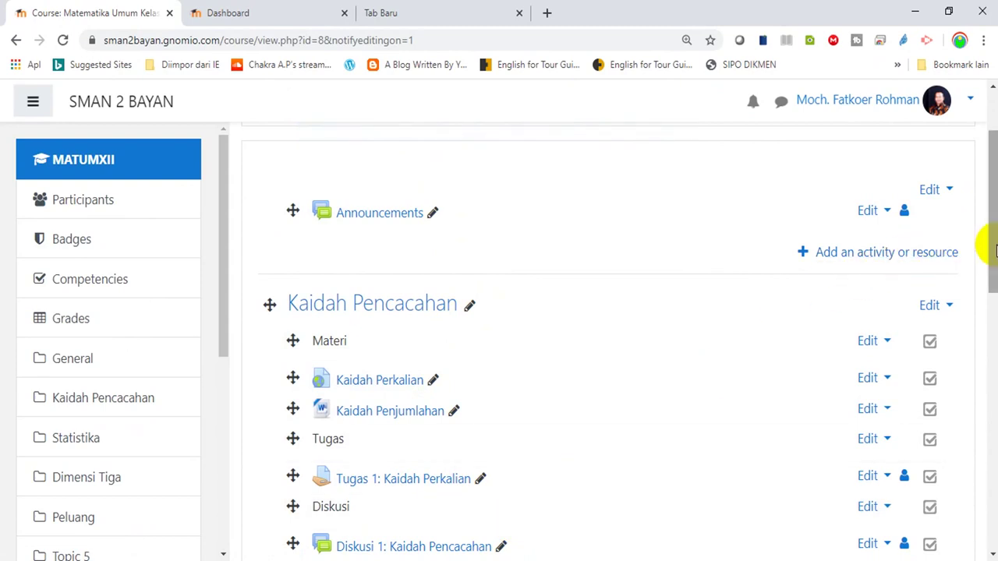
left_click_drag(987, 243, 992, 318)
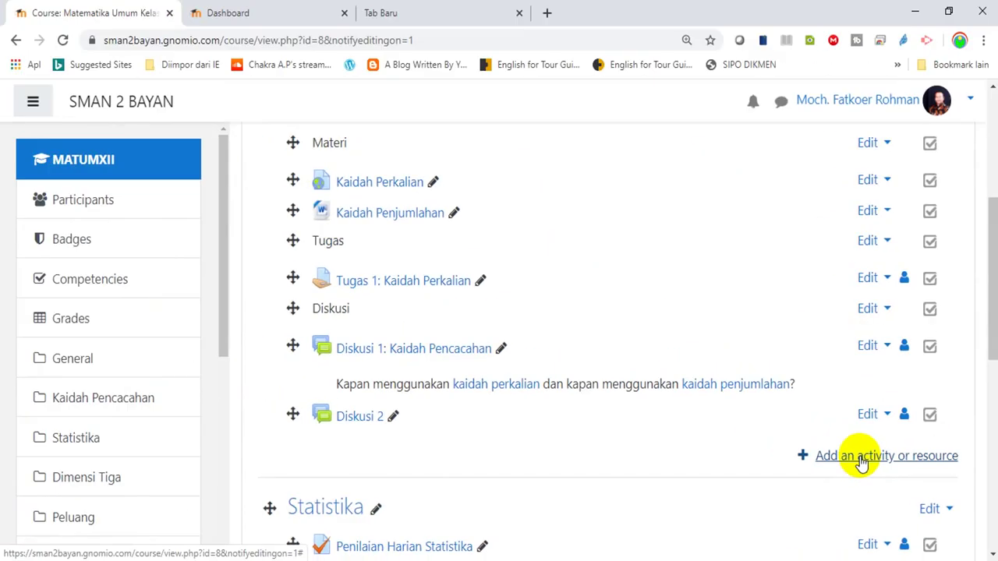
left_click(859, 457)
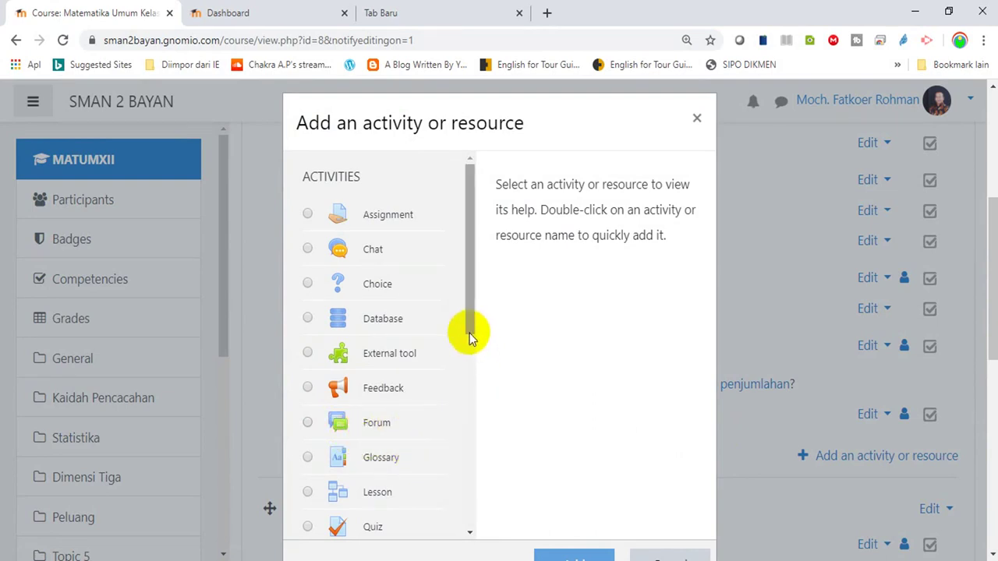
scroll(470, 330, "down", 2)
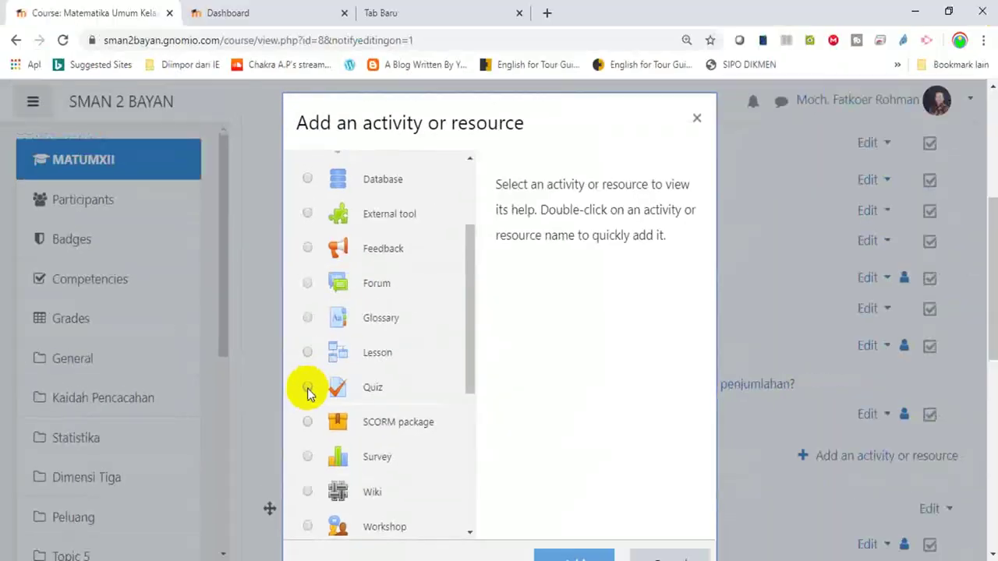
left_click(307, 389)
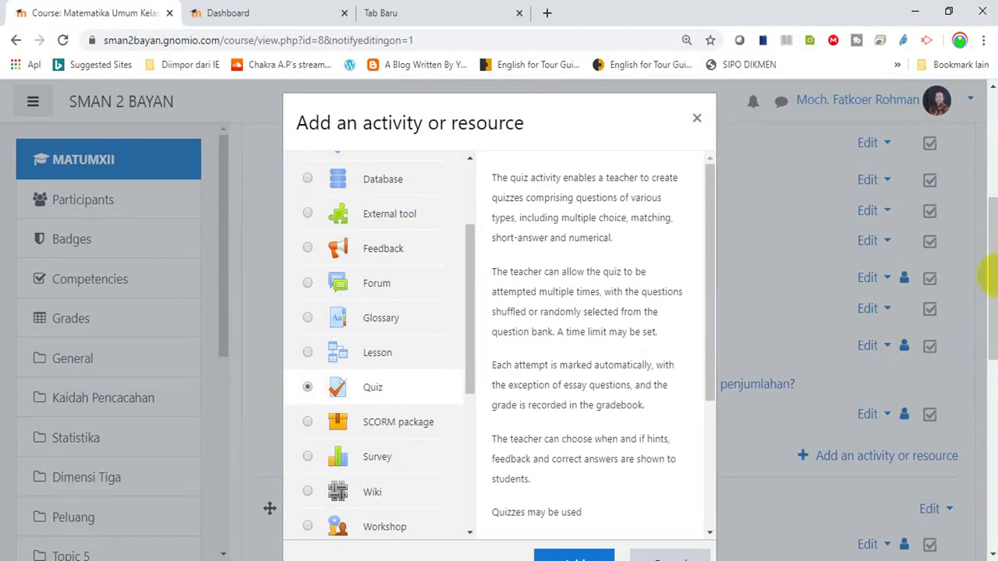
left_click_drag(992, 281, 984, 336)
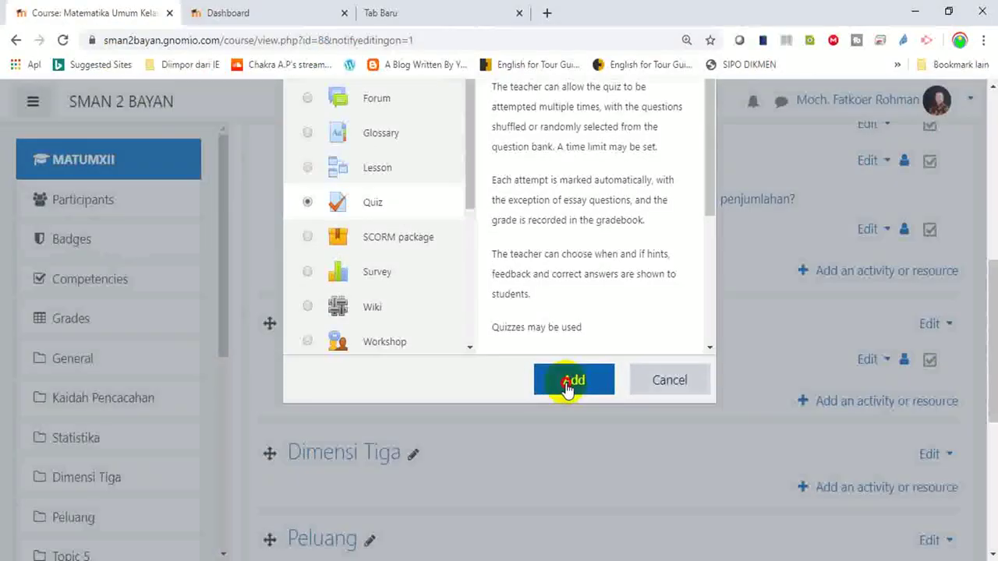
left_click(567, 384)
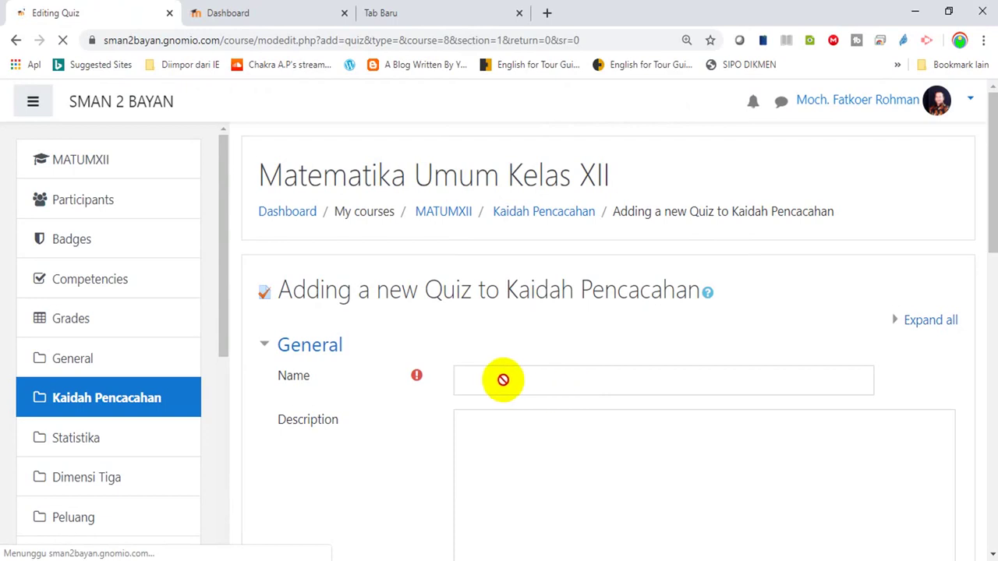
- Name the new quiz "Penilaian Harian Kaidah Pencacahan" and leave its description empty
left_click(497, 382)
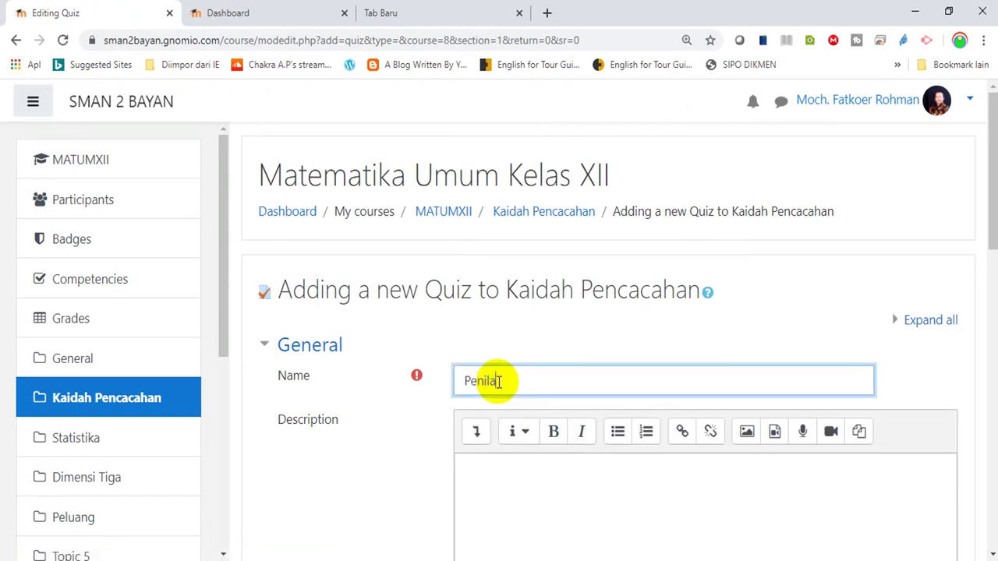
type("Penilaian Harian Kaidah Pencaca")
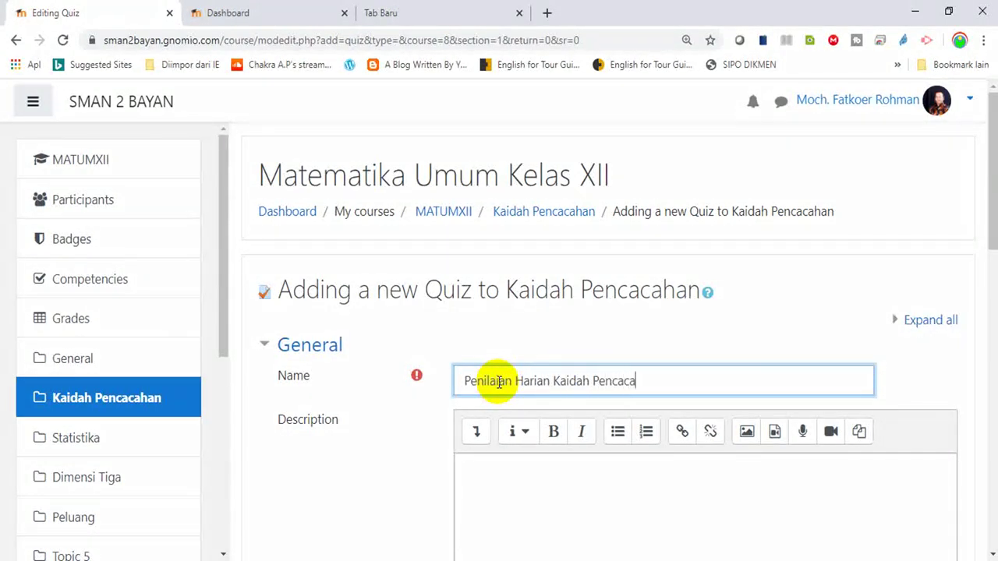
scroll(986, 178, "down", 2)
left_click(502, 299)
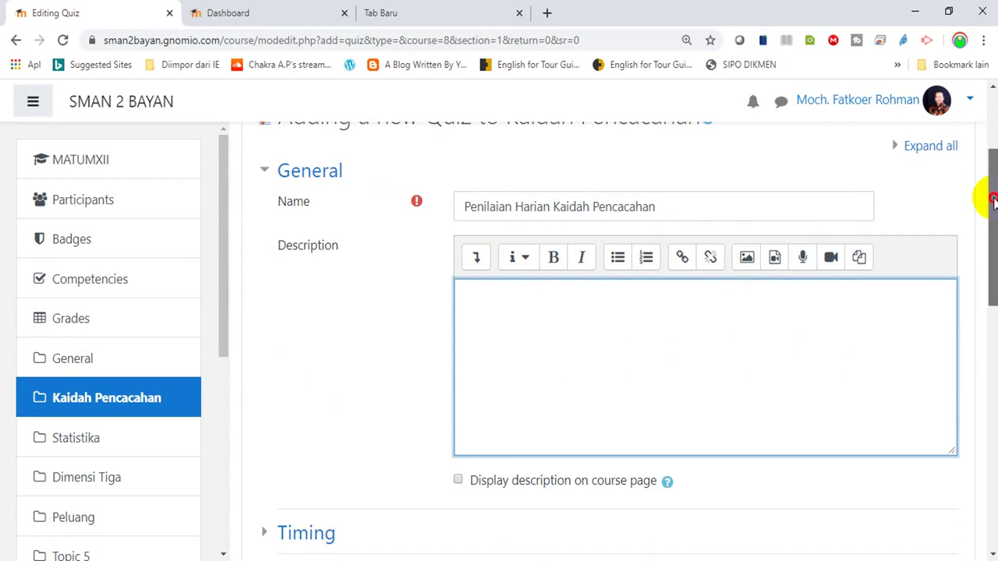
- Enable the quiz's time limit in the Timing settings and set it to 60 minutes
scroll(992, 201, "down", 3)
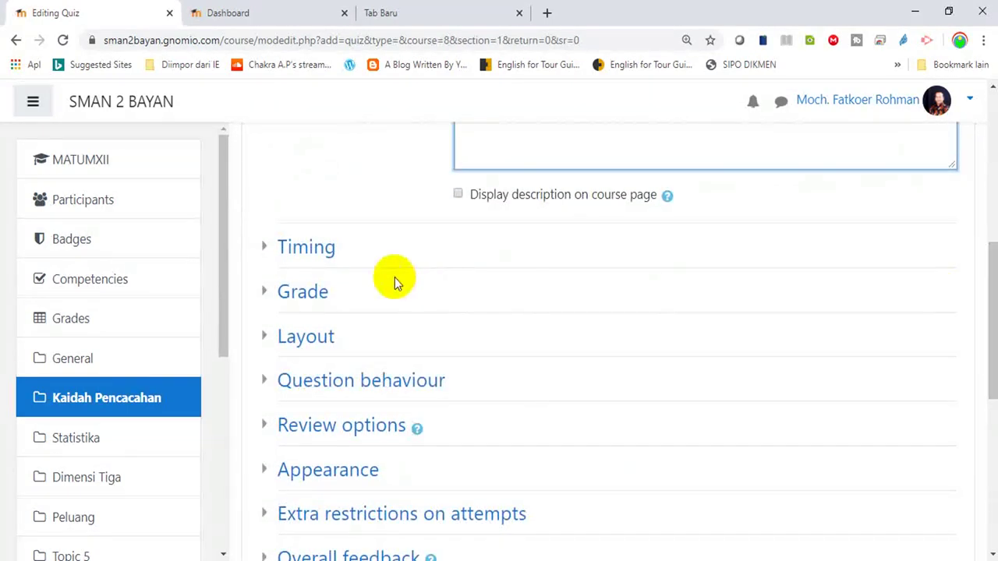
left_click(323, 257)
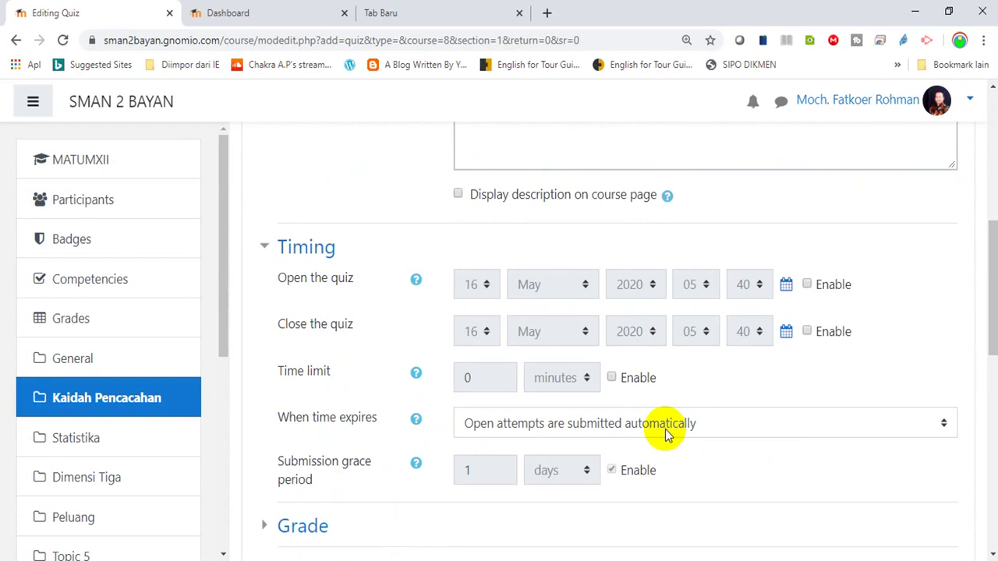
left_click(612, 378)
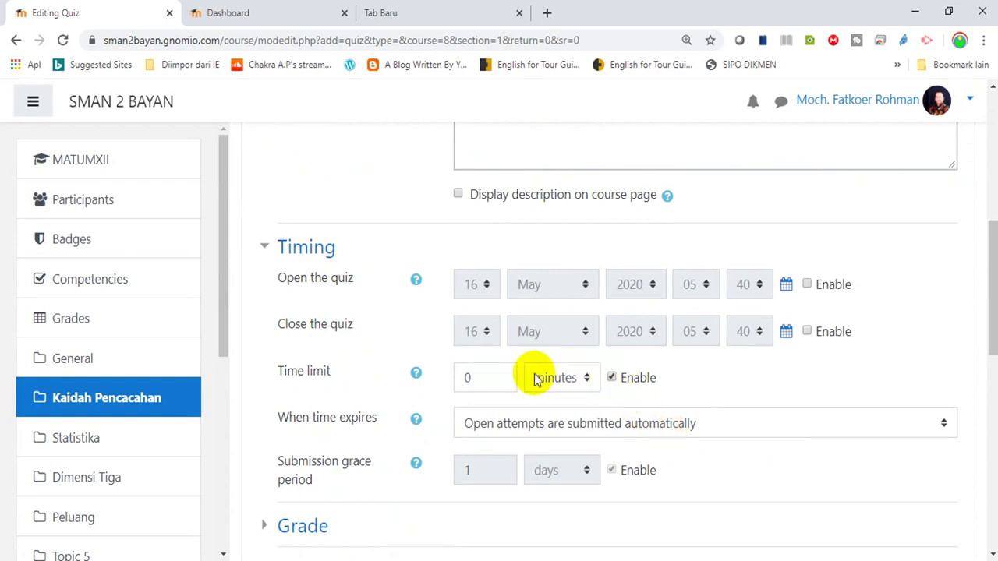
left_click(497, 375)
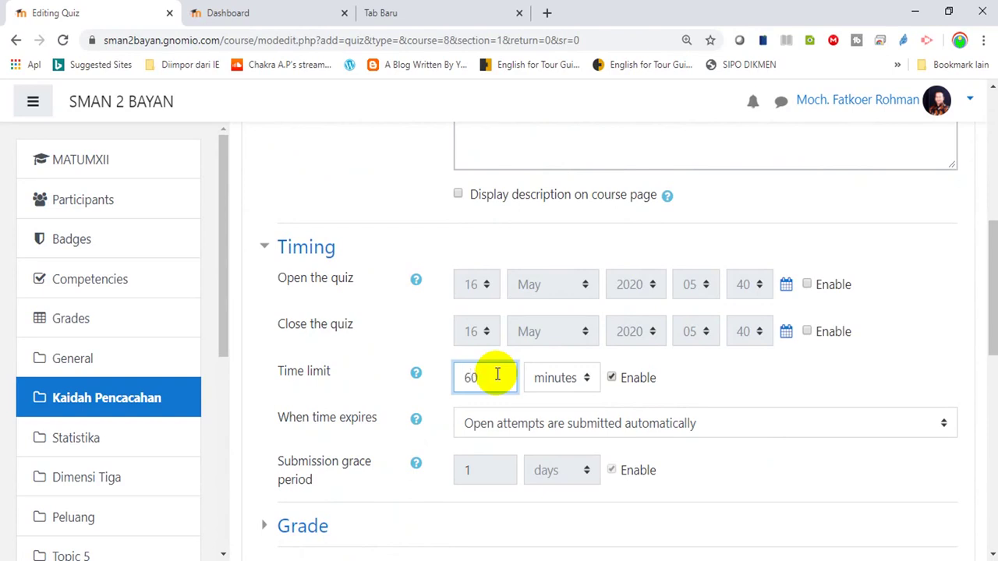
type("60")
- Enable the quiz's opening and closing dates and set the closing date to 18 May 2020
left_click(807, 284)
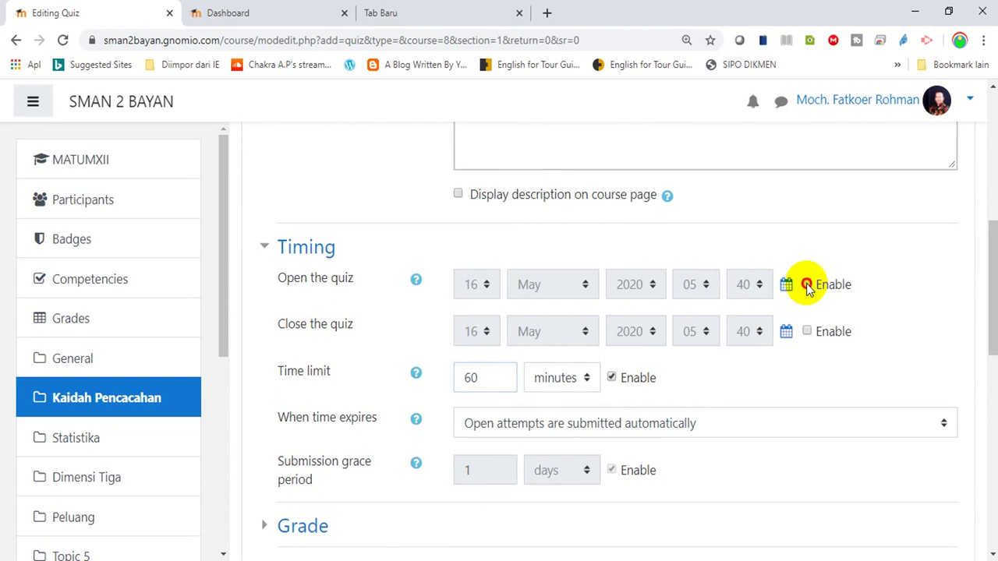
left_click(807, 333)
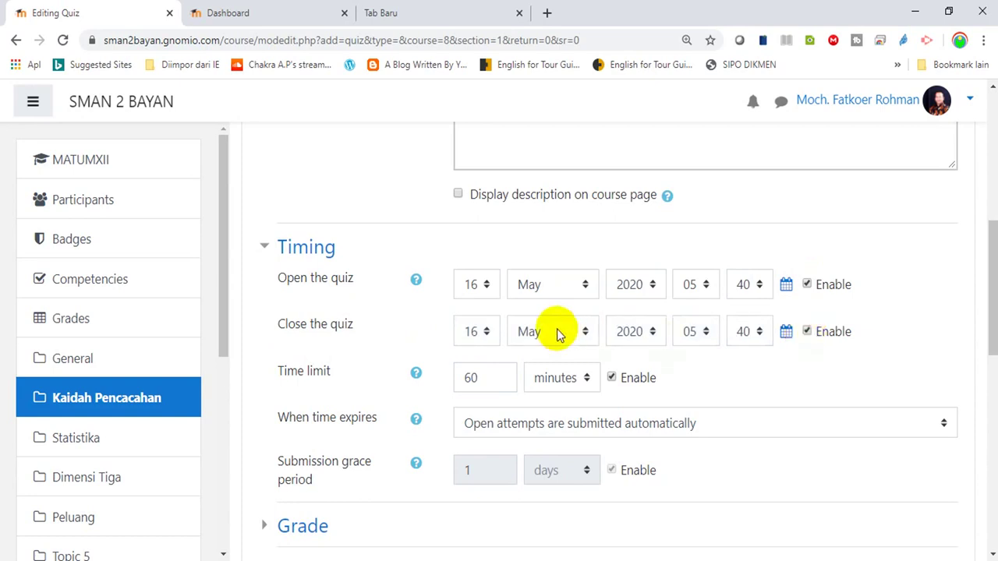
left_click(486, 333)
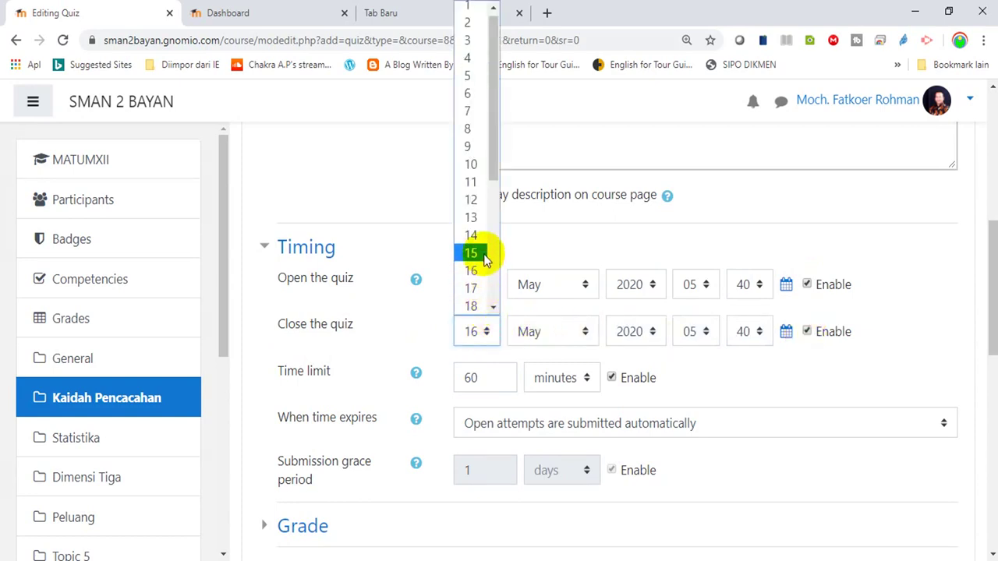
left_click(471, 307)
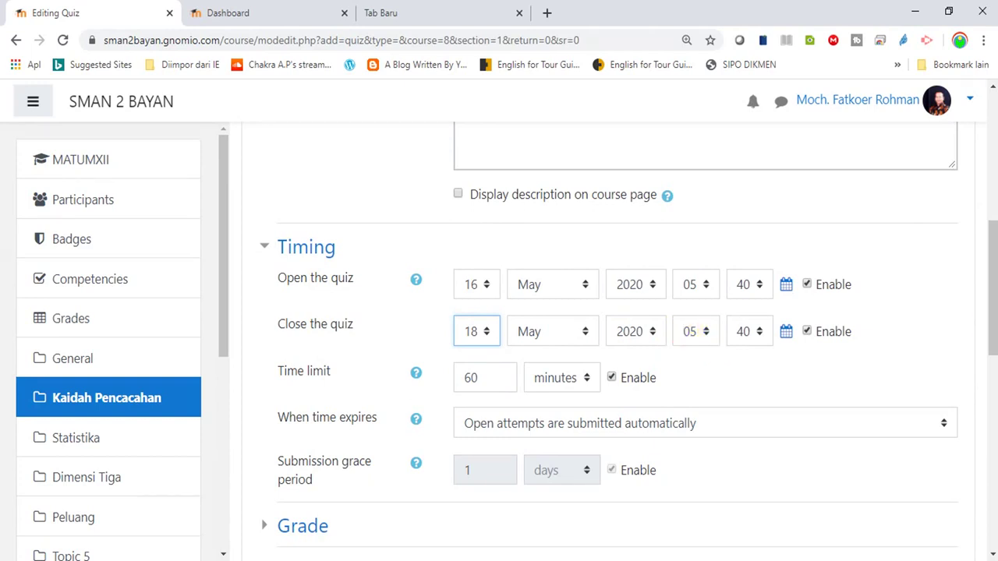
- Set the quiz's allowed attempts to 1 in the Grade settings, keeping the grade category Uncategorised
left_click_drag(983, 321, 992, 343)
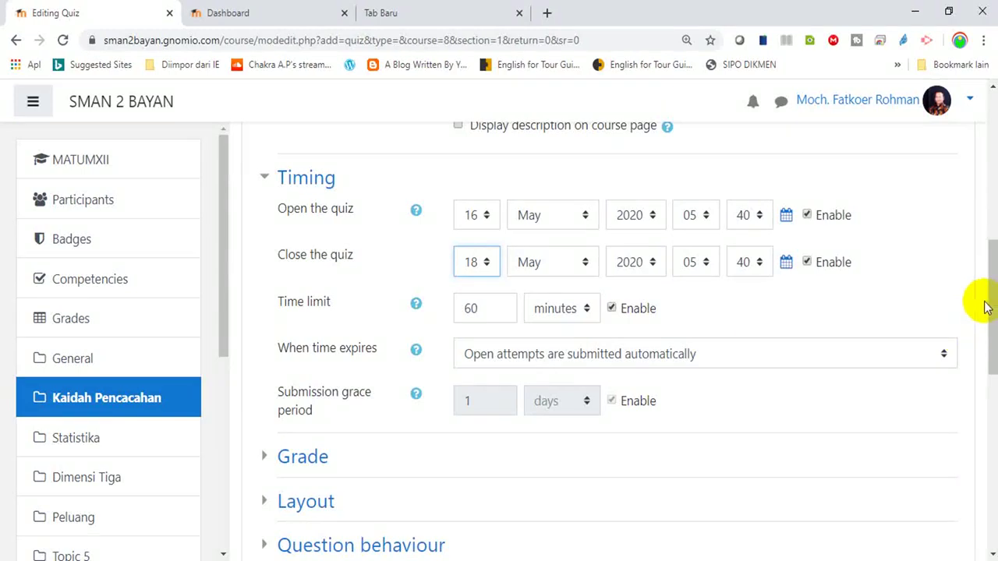
left_click_drag(987, 296, 987, 350)
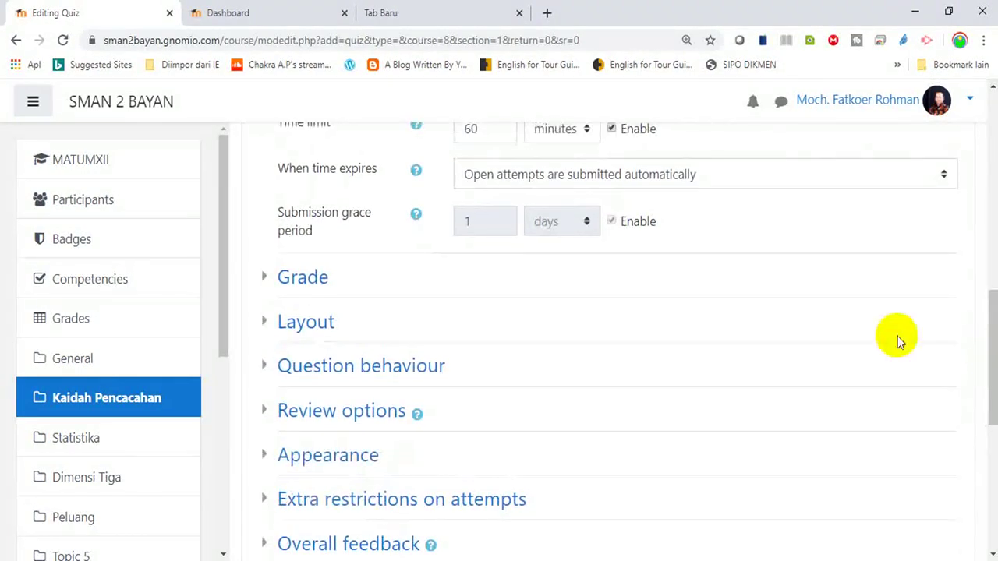
left_click(303, 281)
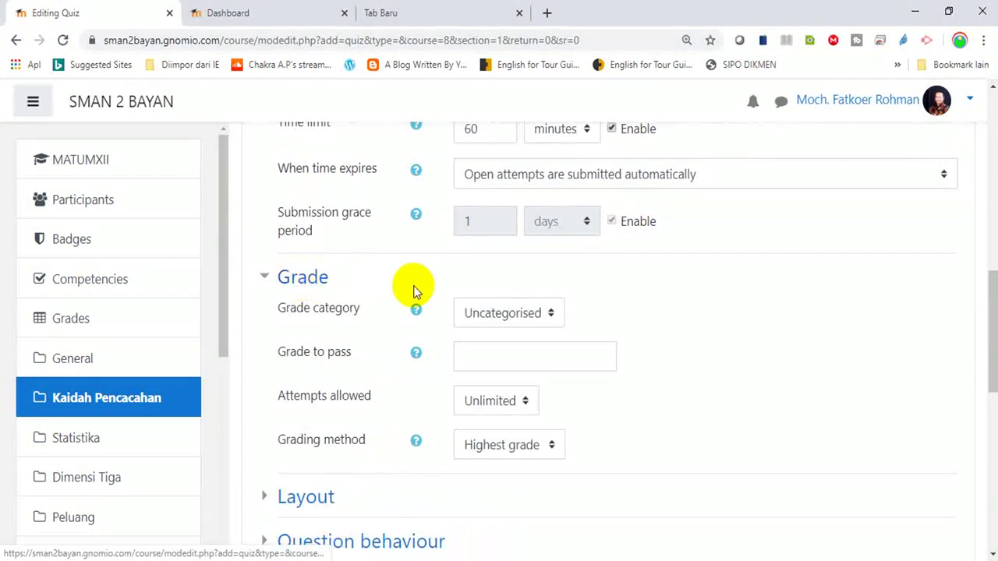
left_click(552, 313)
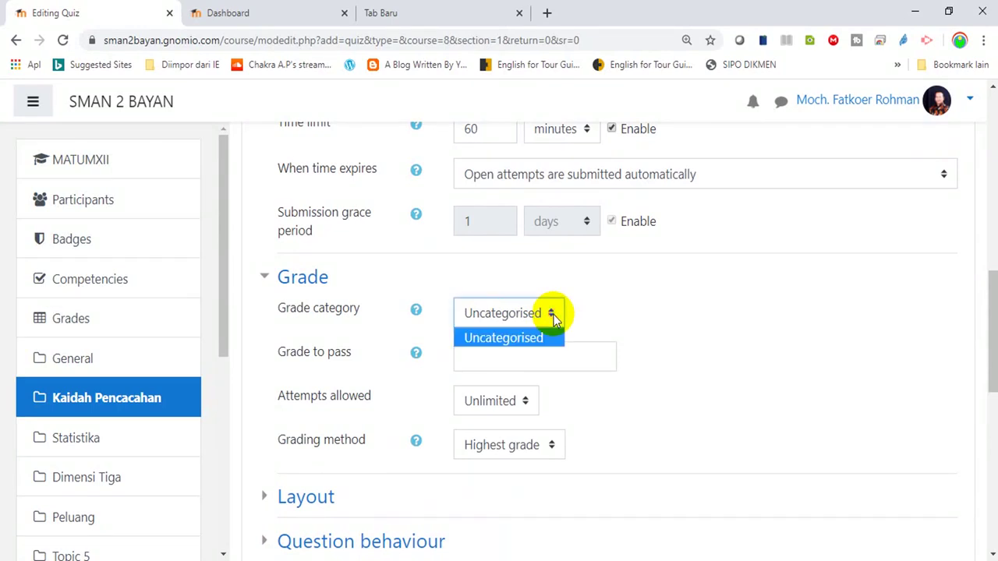
left_click(615, 310)
left_click(994, 295)
left_click_drag(994, 295, 985, 328)
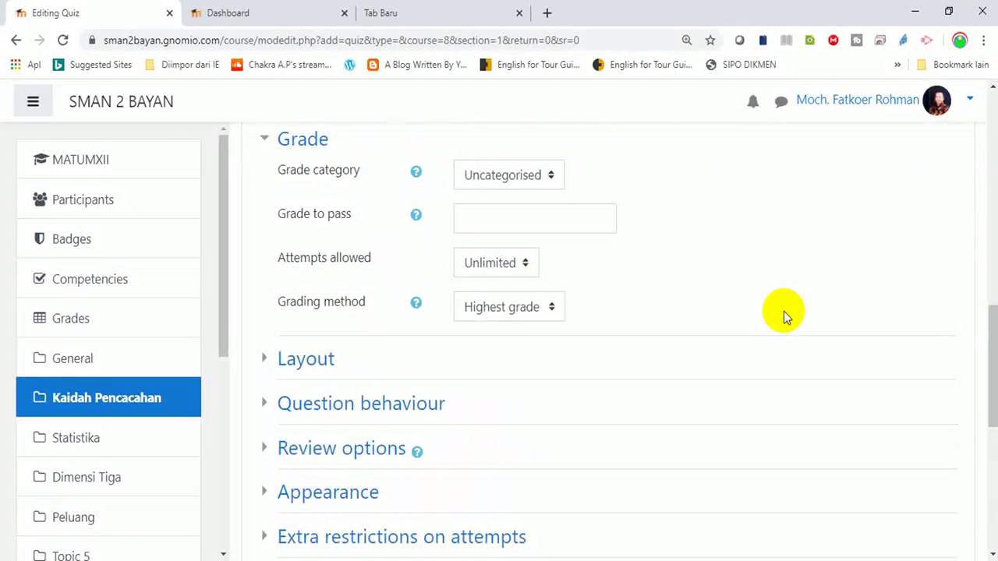
left_click(520, 265)
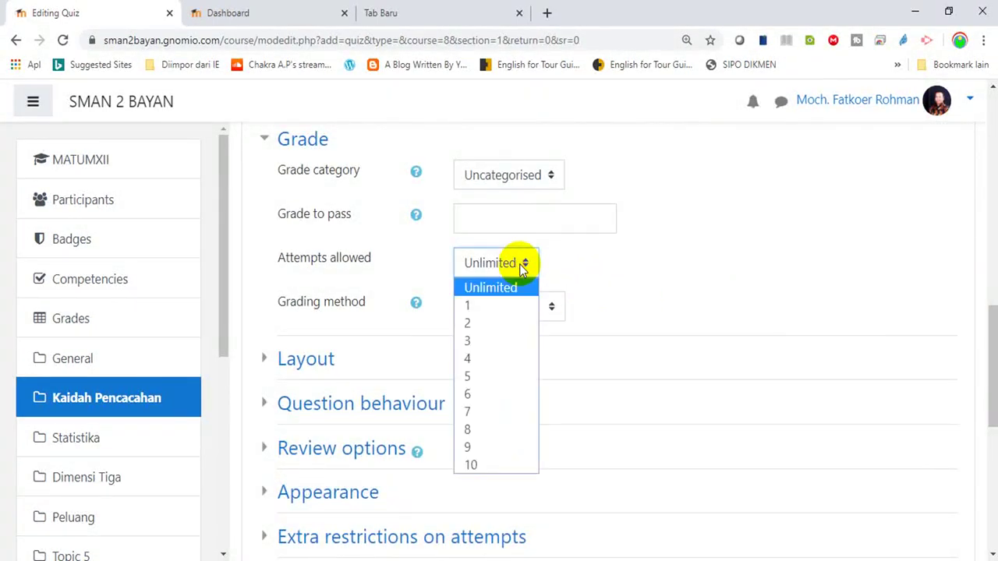
left_click(483, 306)
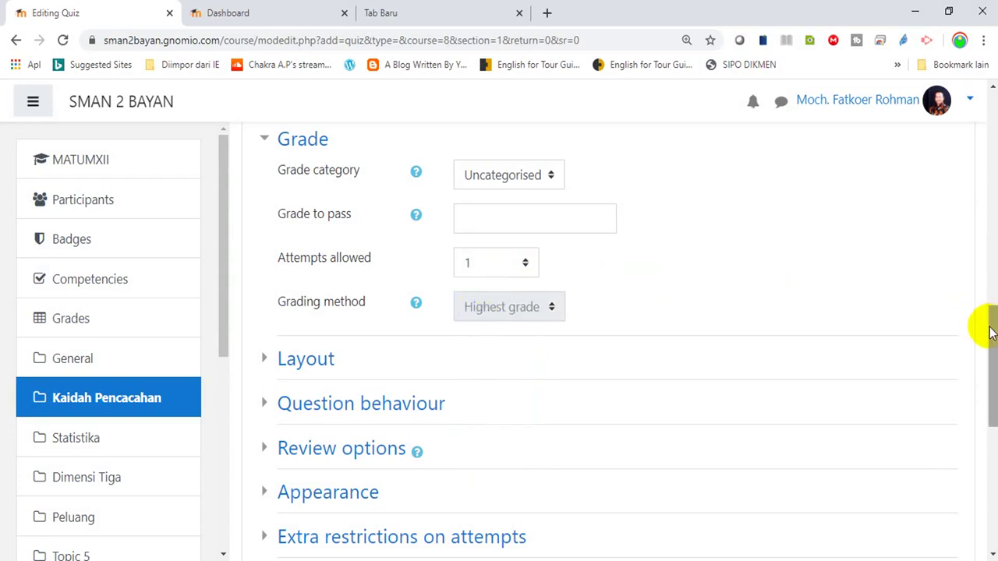
- Save the quiz and return to the course, then open the Penilaian Harian Kaidah Pencacahan quiz in the Kaidah Pencacahan section
left_click_drag(988, 327, 993, 445)
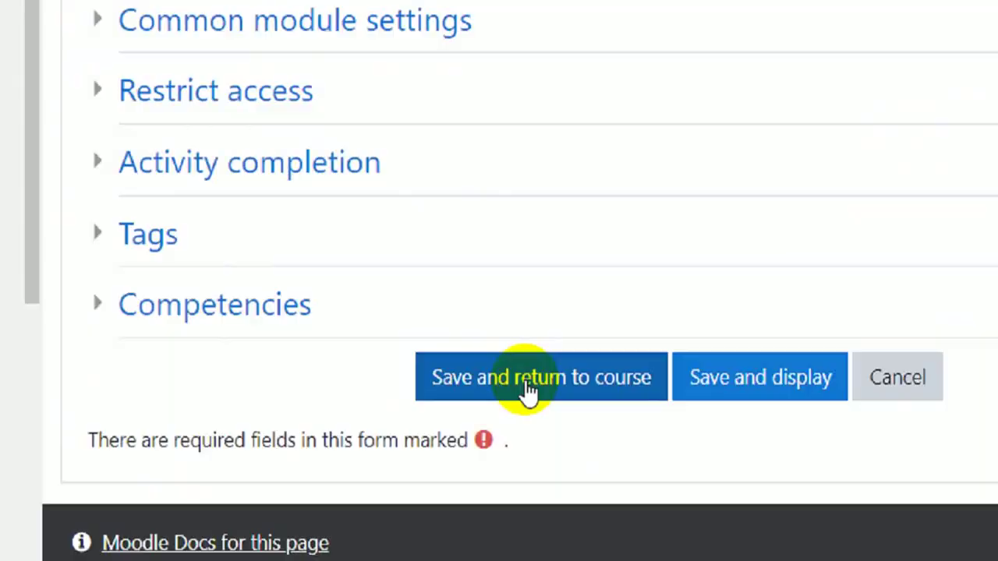
left_click(532, 411)
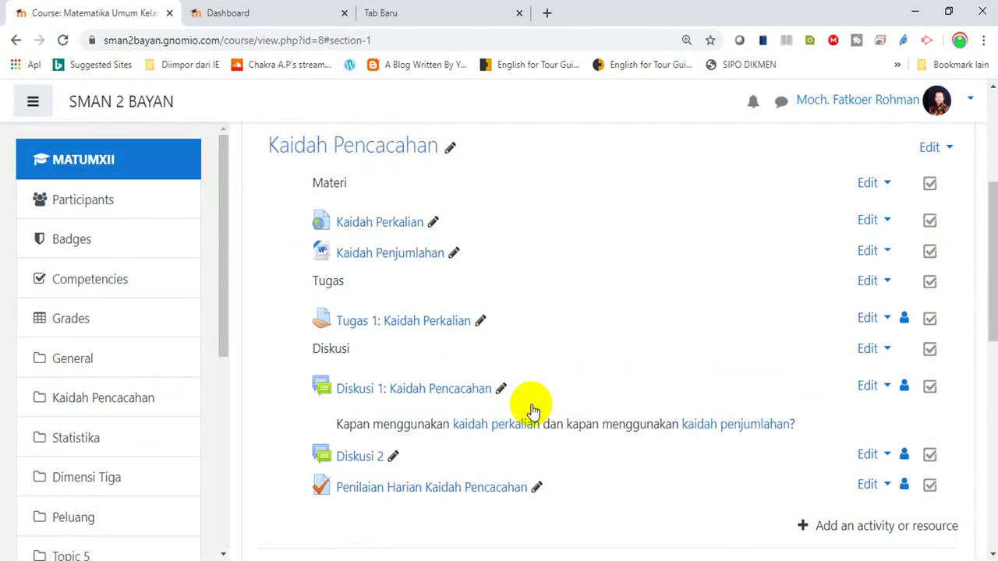
left_click_drag(994, 253, 987, 289)
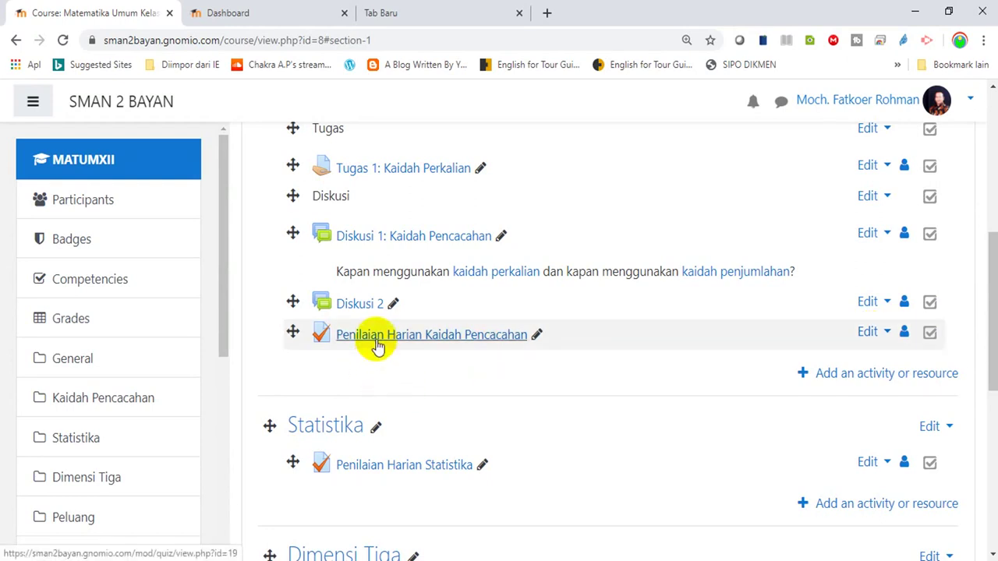
left_click(376, 344)
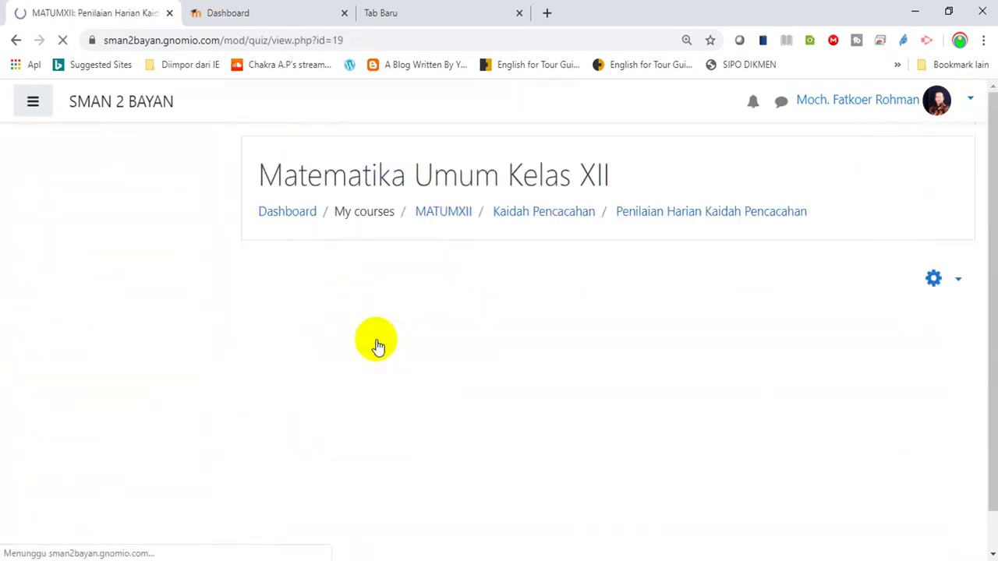
- Open the quiz for editing and start adding a new Multiple choice question to it
left_click_drag(994, 158, 983, 242)
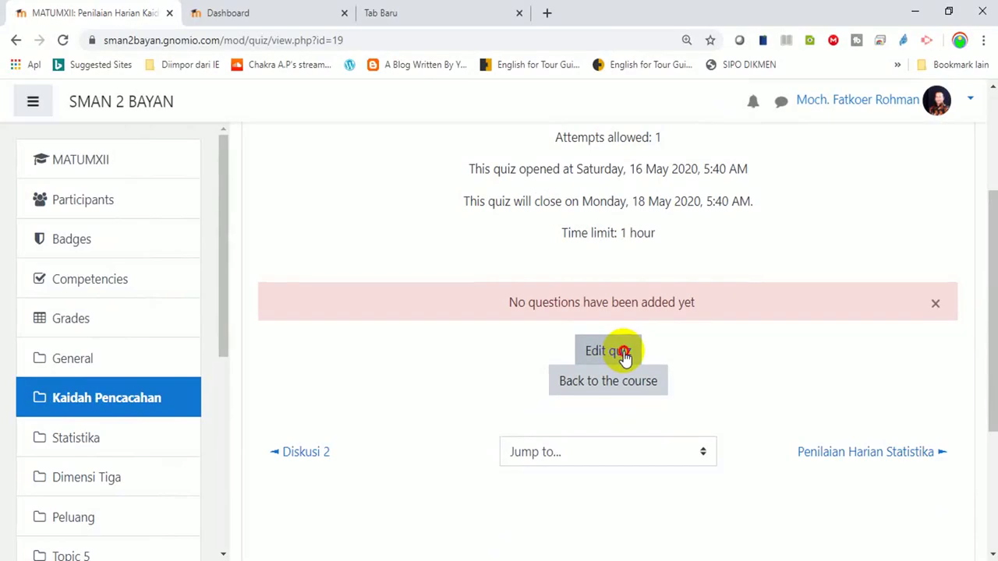
left_click(624, 355)
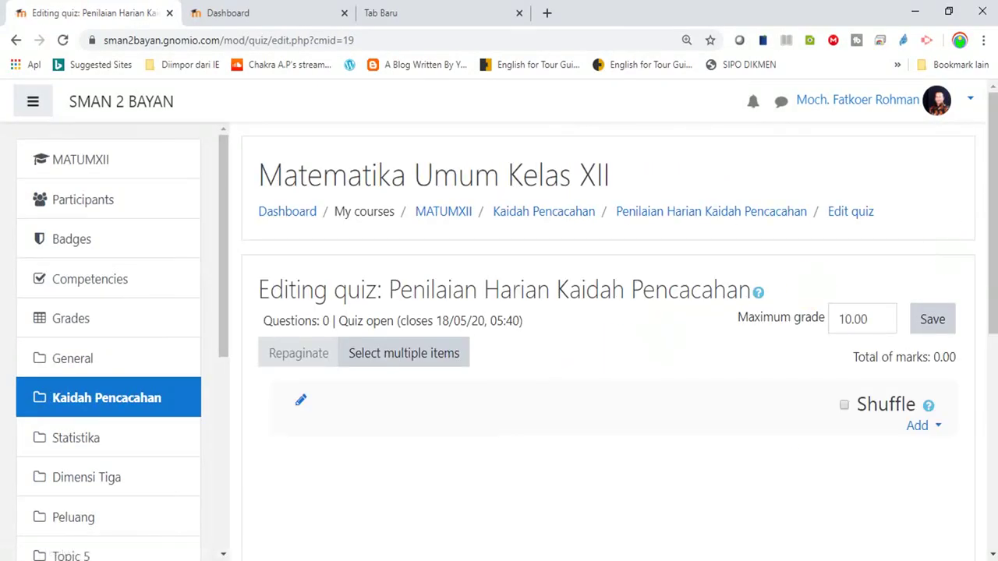
left_click_drag(993, 209, 993, 290)
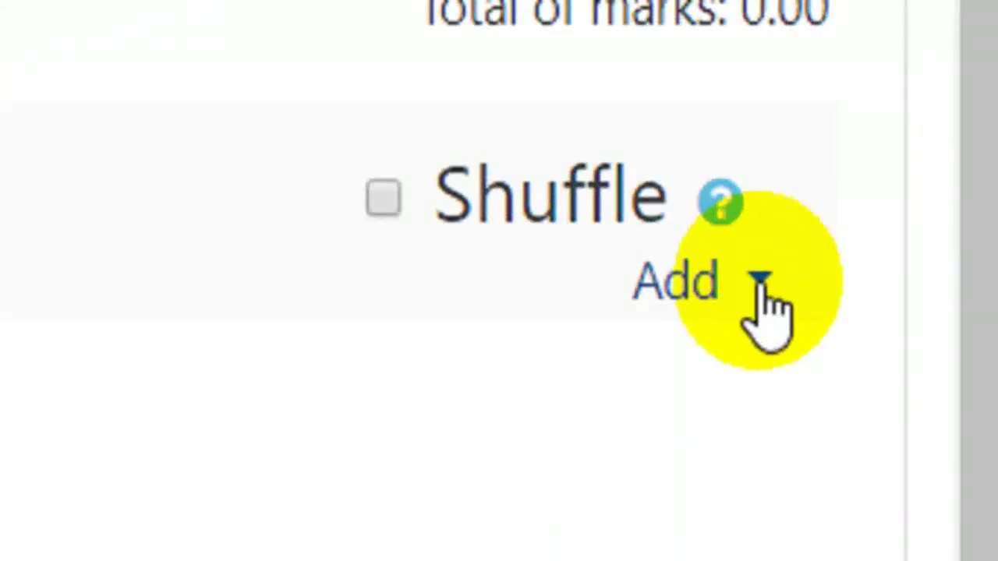
left_click(760, 285)
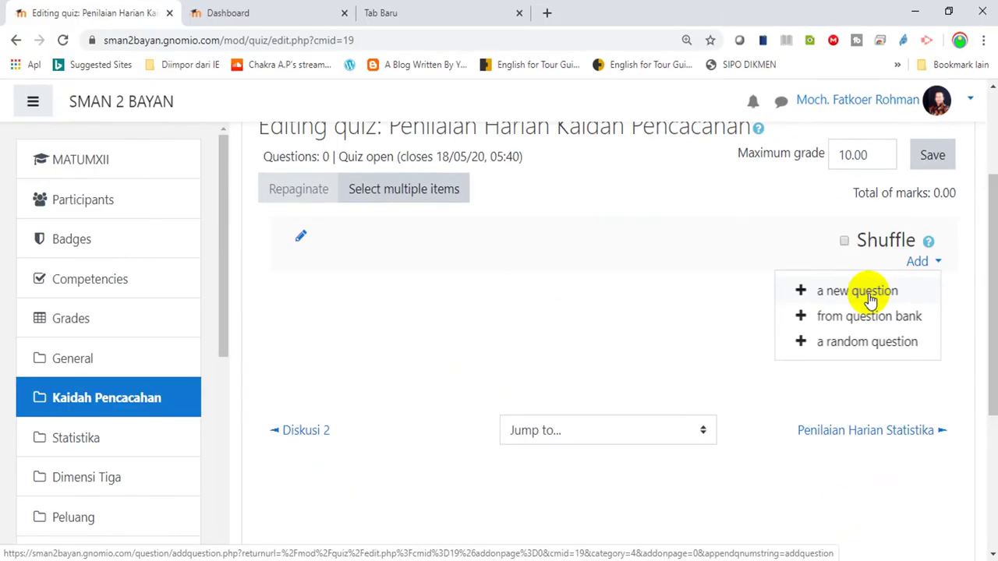
left_click(485, 427)
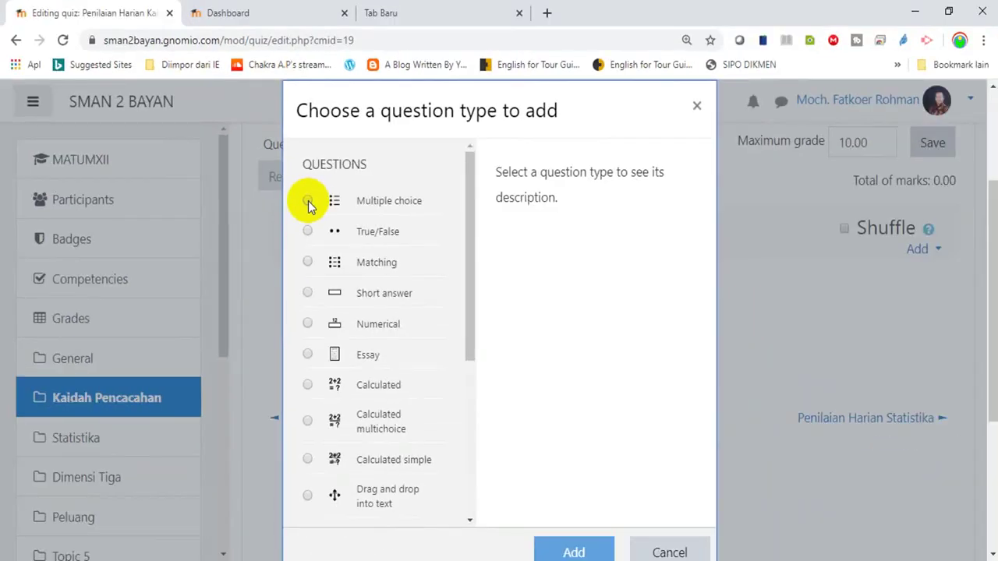
left_click(498, 282)
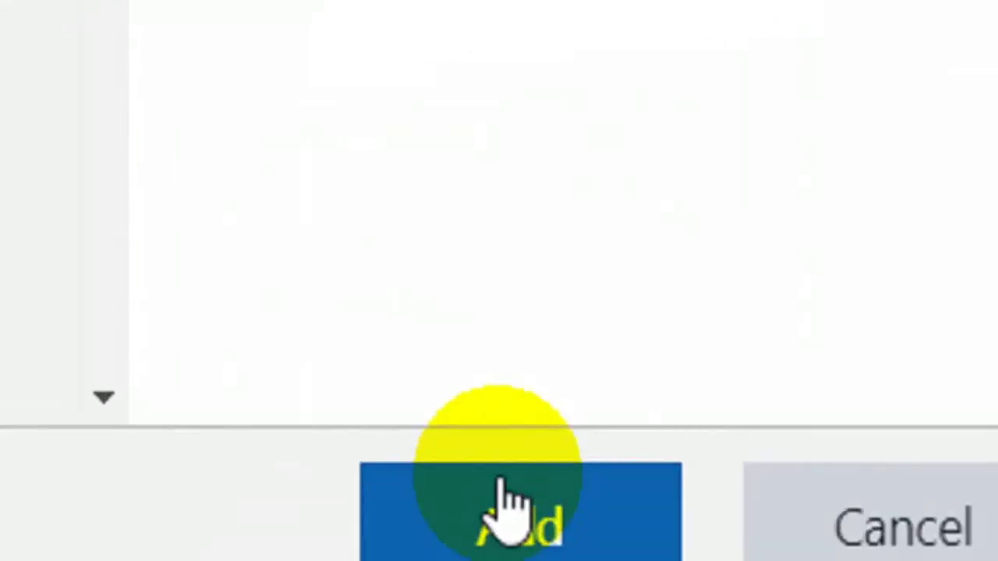
left_click(571, 544)
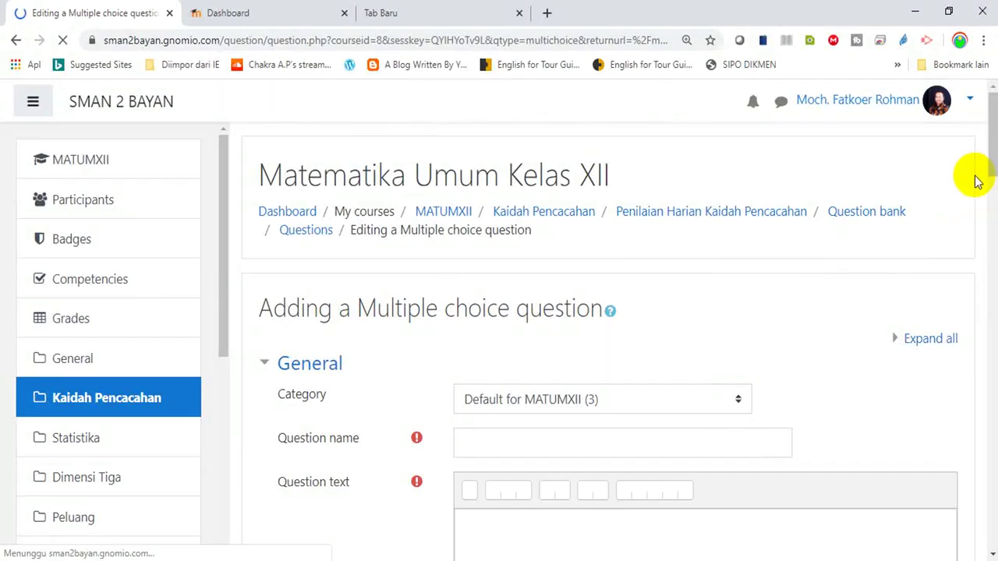
- Name the question 1 and enter "6 - 5 = ...." as its question text
scroll(982, 160, "down", 1)
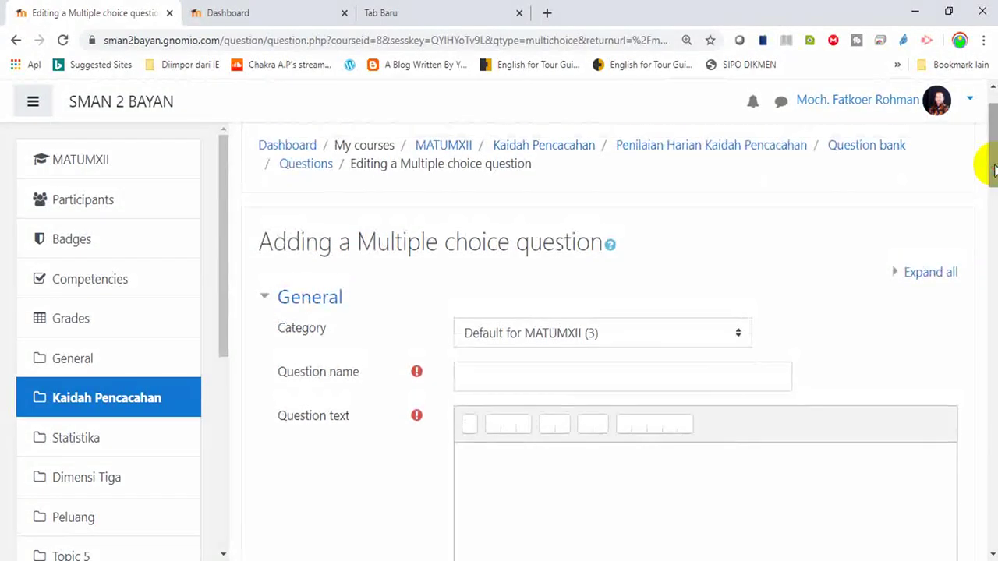
left_click(529, 387)
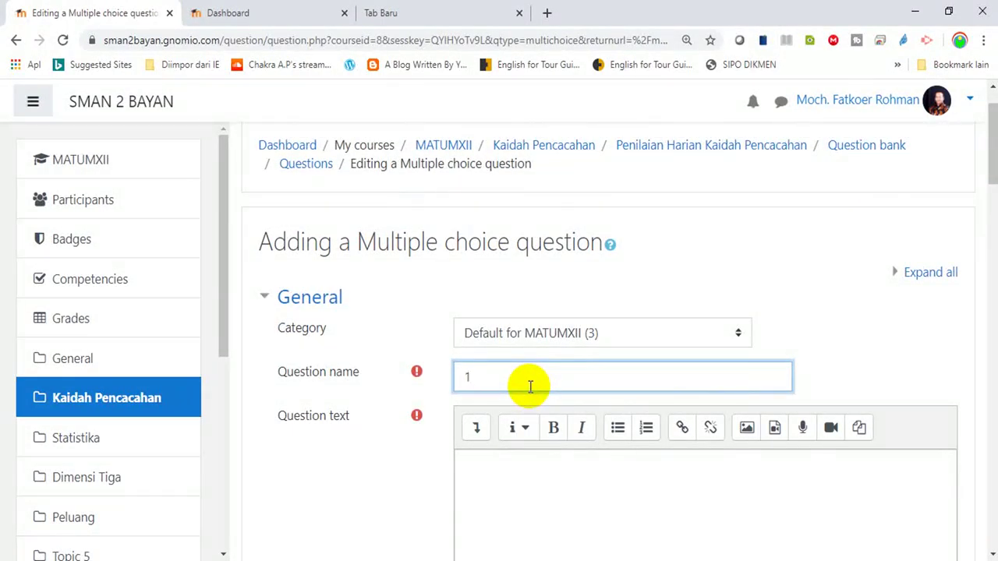
left_click_drag(984, 160, 993, 204)
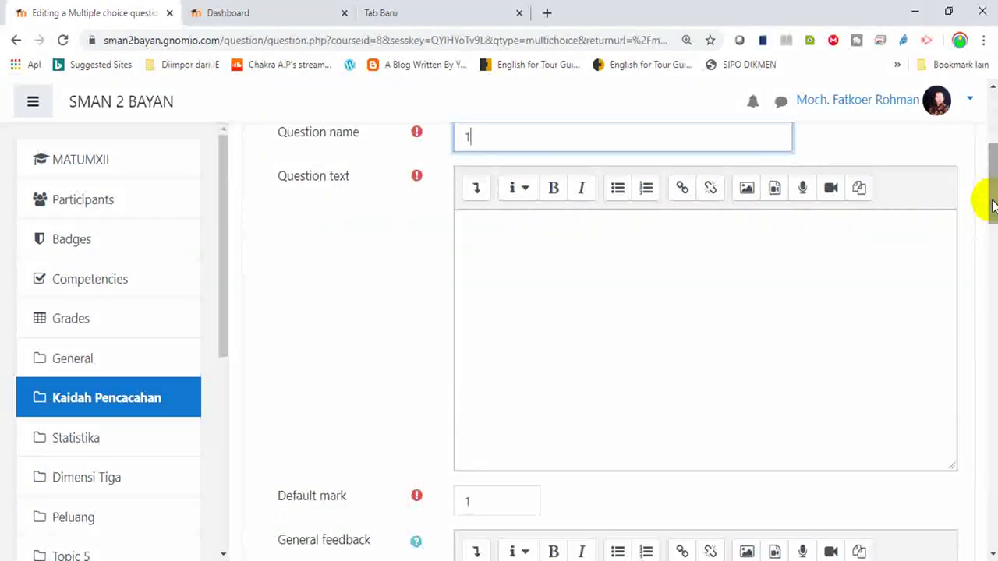
left_click(603, 258)
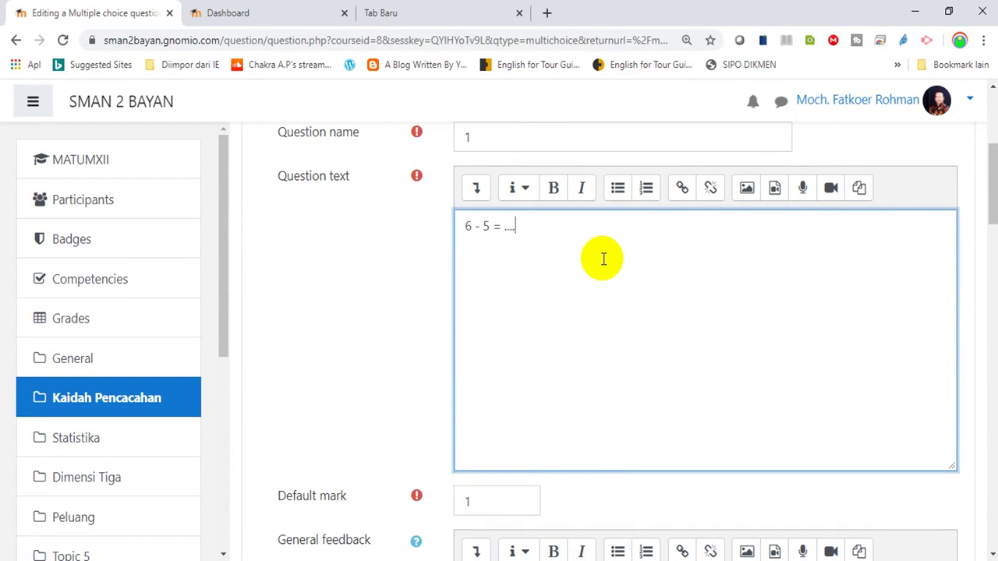
- Enter 7 as the answer for Choice 1 and 5 as the answer for Choice 2
left_click_drag(991, 156, 988, 280)
left_click(549, 292)
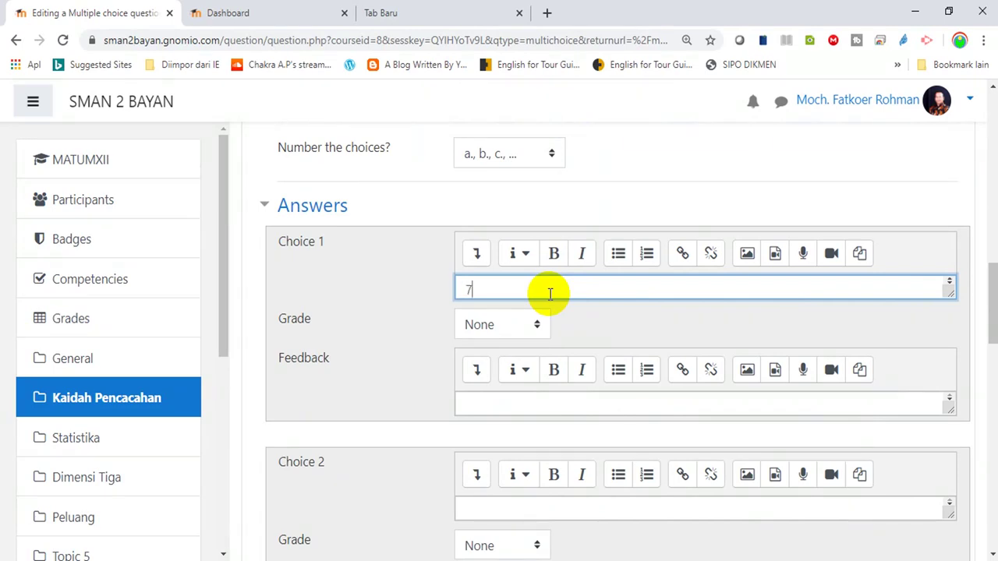
type("7")
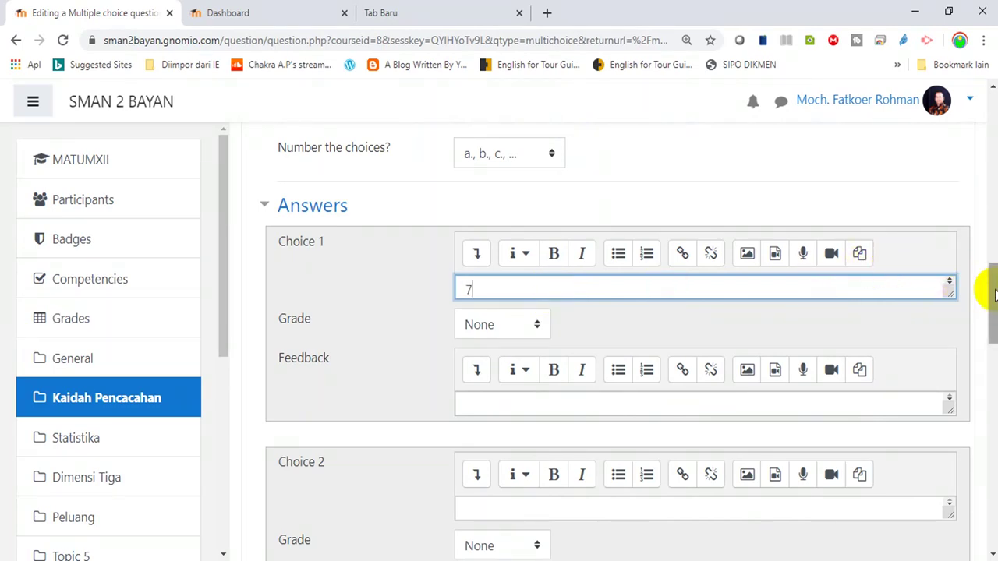
left_click_drag(994, 292, 989, 313)
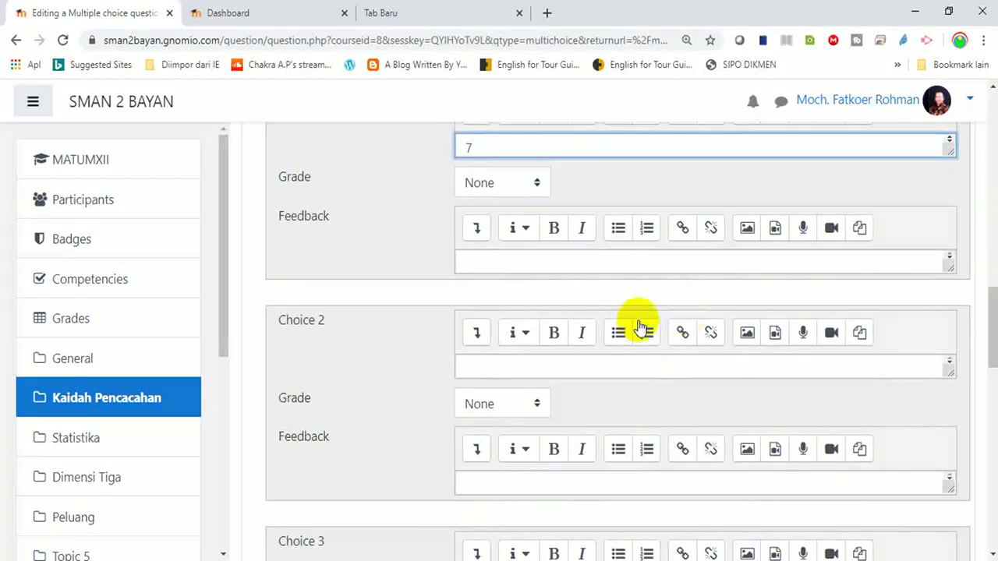
left_click(500, 361)
type("5")
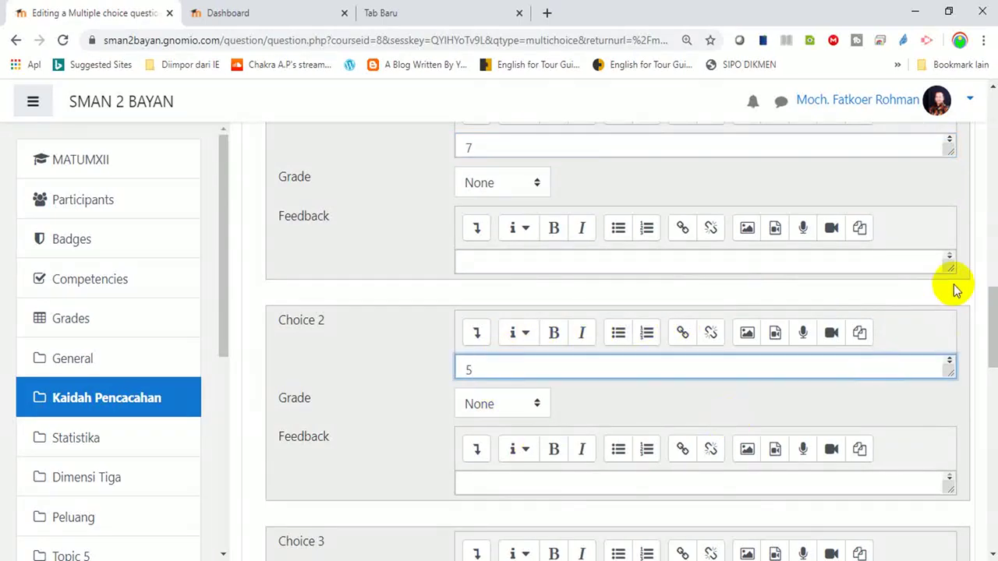
- Enter 4 in Choice 3's feedback, -1 as the answer for Choice 4 and -2 as the answer for Choice 5
left_click_drag(991, 316, 990, 375)
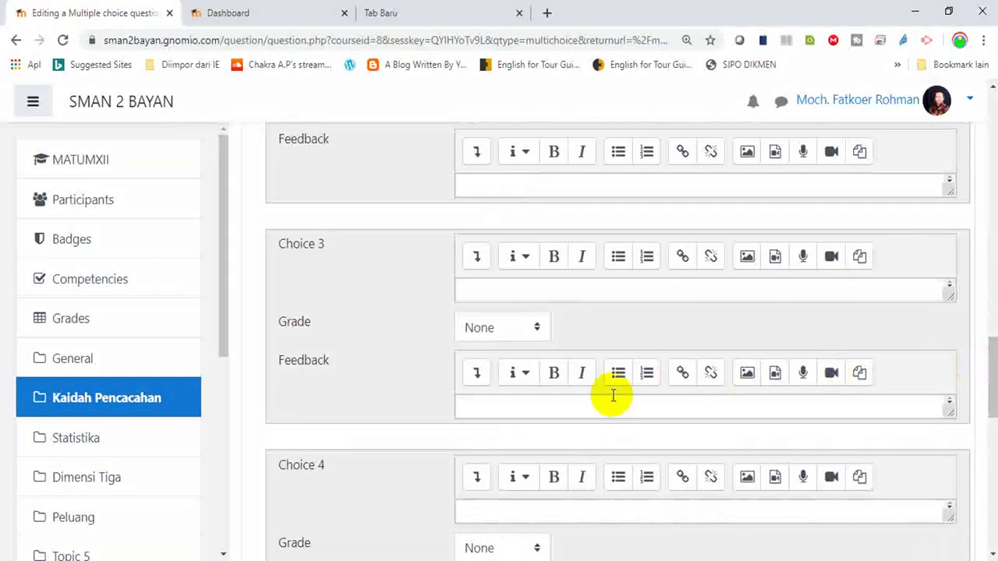
left_click(535, 409)
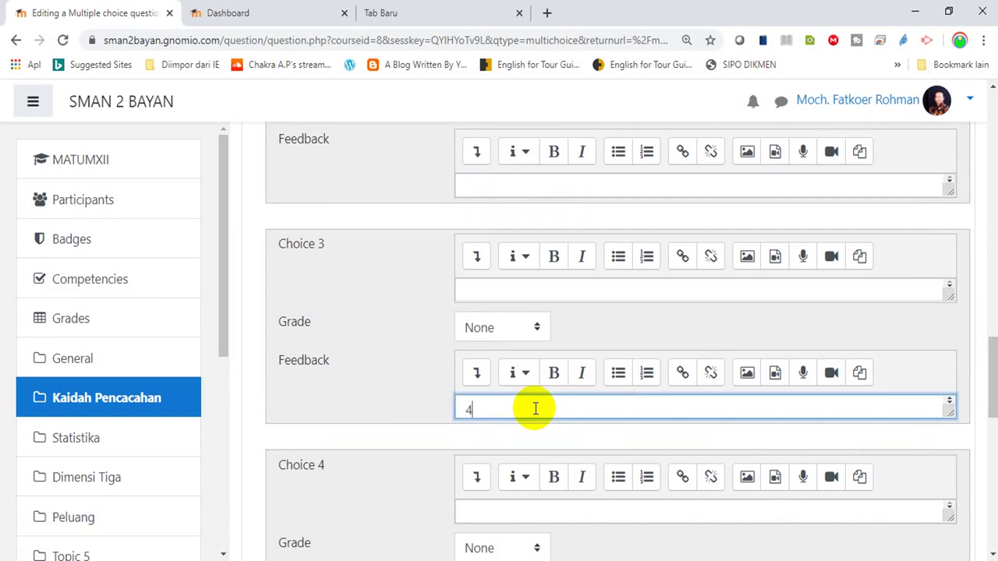
left_click_drag(988, 366, 993, 404)
left_click(532, 345)
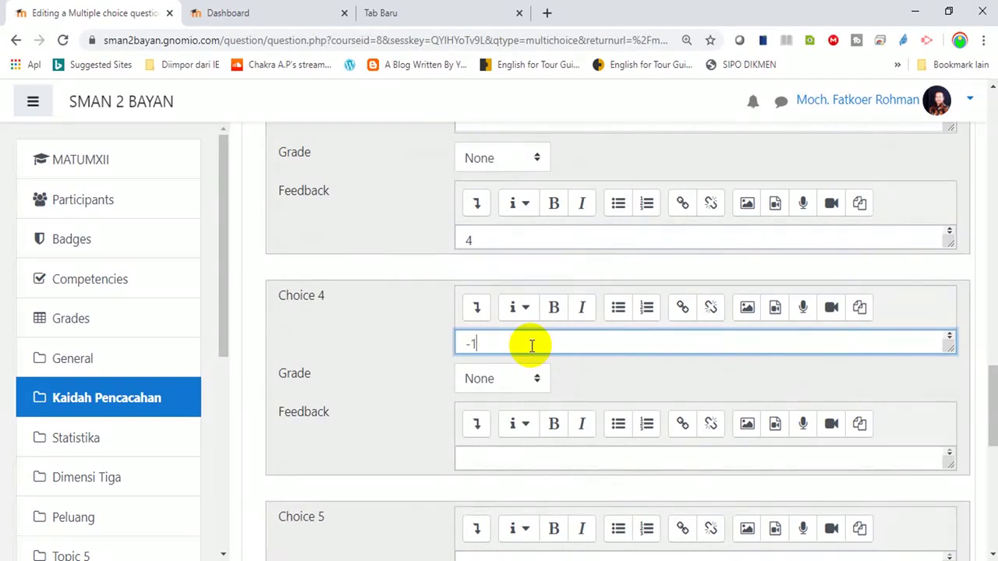
left_click_drag(986, 363, 990, 393)
left_click(509, 441)
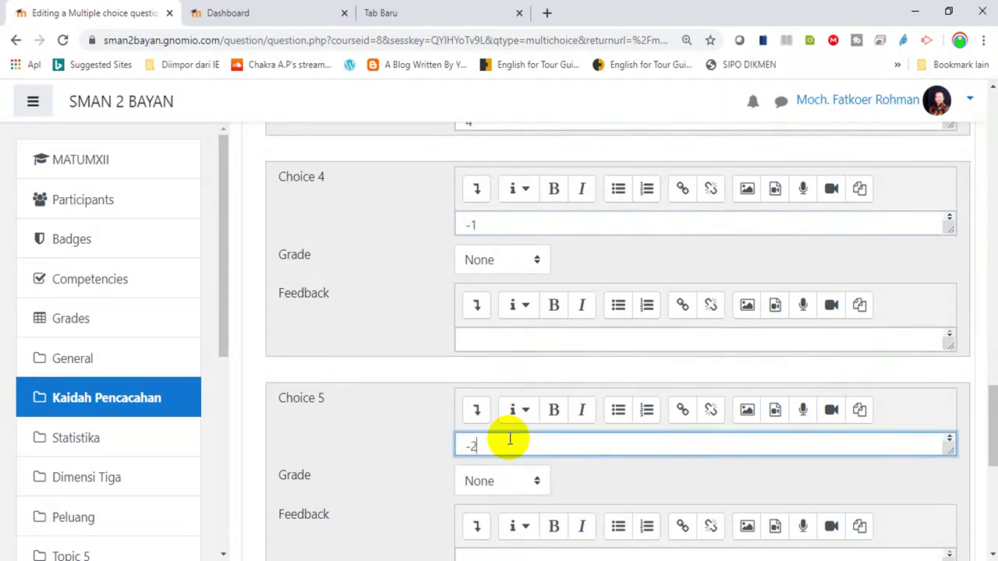
type("-2")
- Set the grade of Choice 4, the answer -1, to 100%
left_click_drag(987, 408, 971, 381)
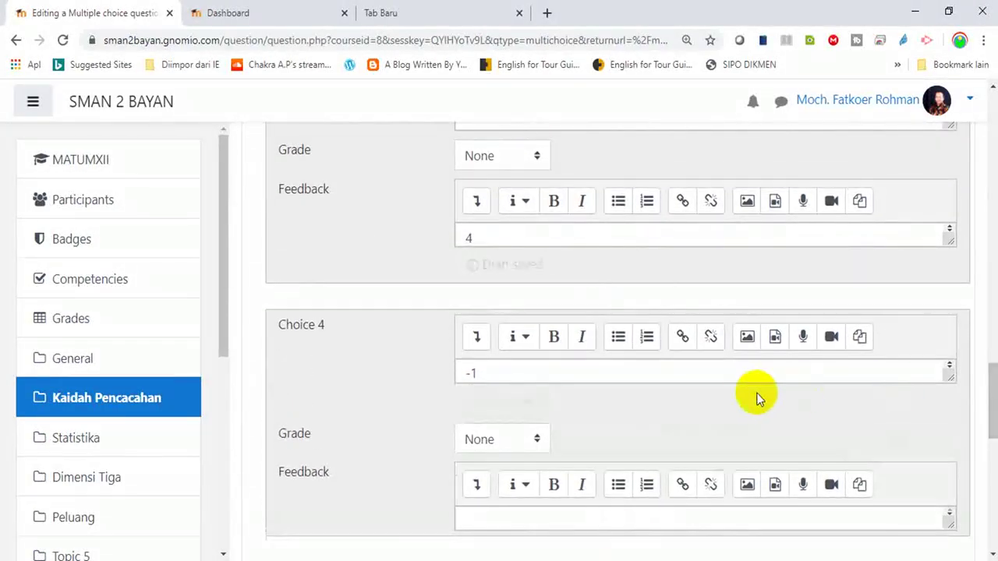
left_click(538, 441)
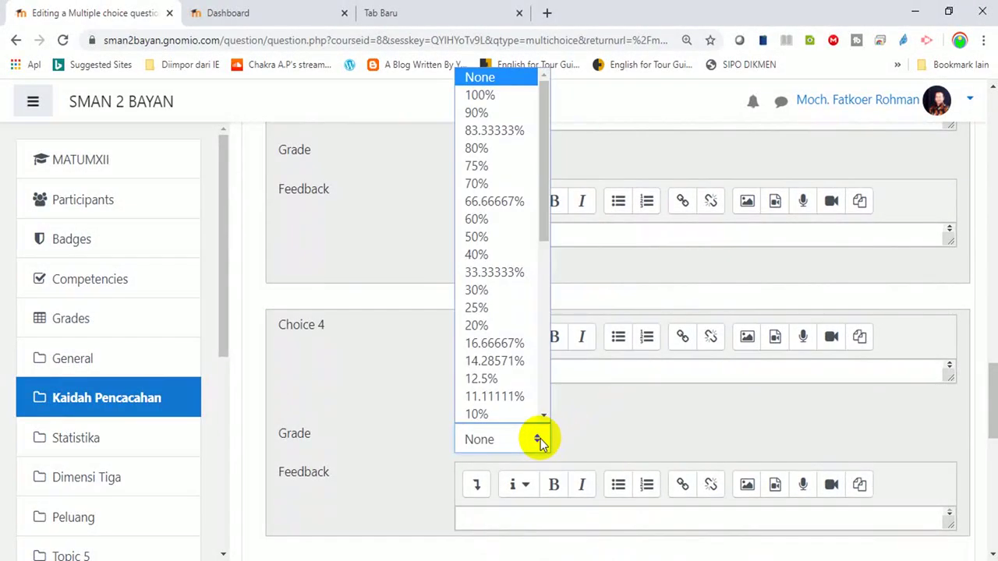
left_click(477, 95)
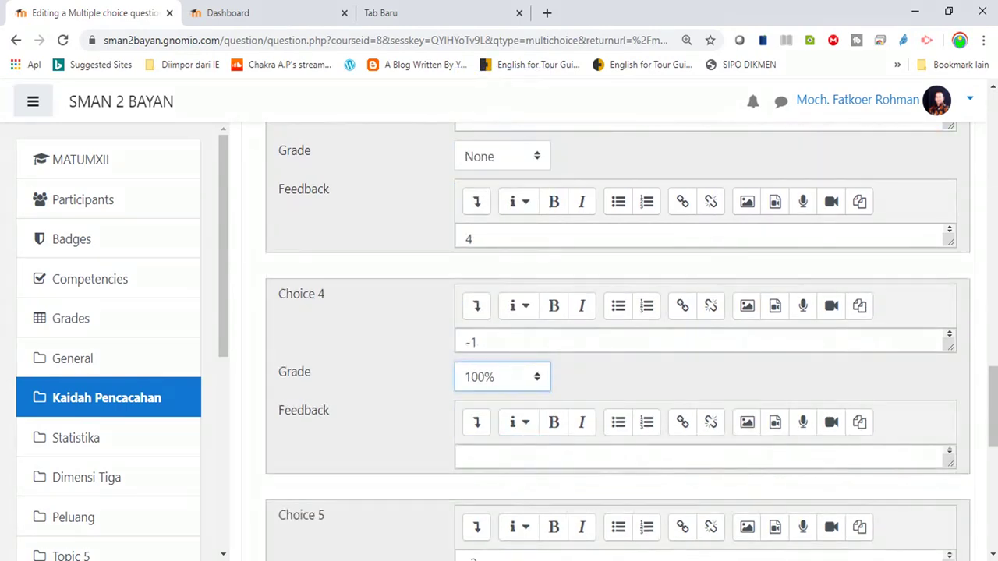
- Turn off shuffling of the choices, keeping the a., b., c., ... numbering, and save the question to the quiz
left_click_drag(992, 407, 974, 276)
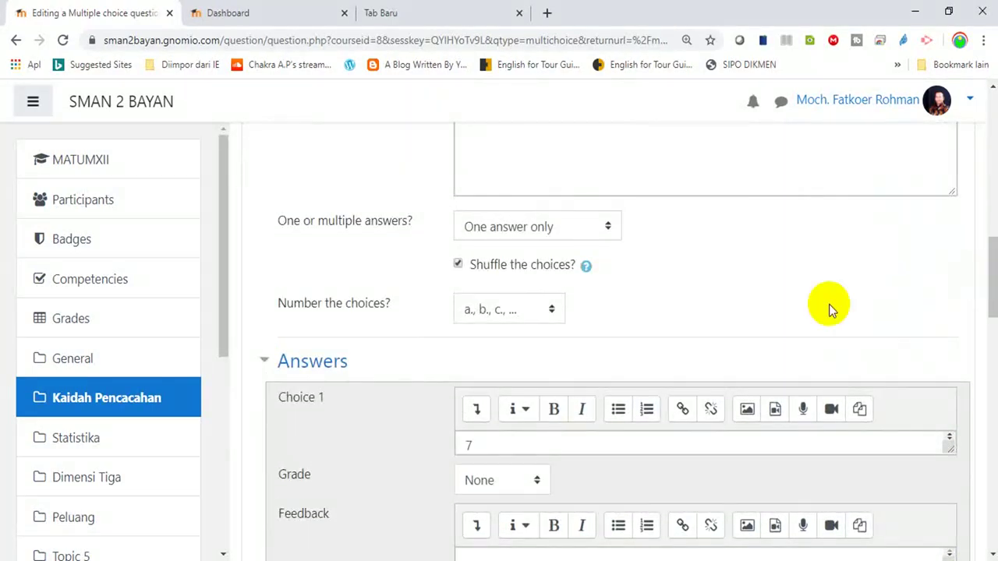
left_click(551, 313)
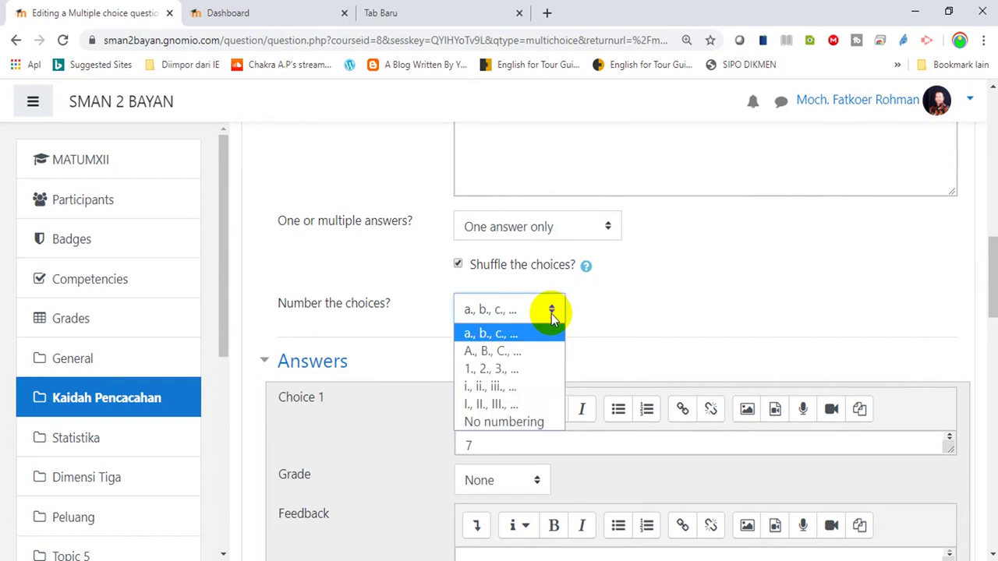
left_click(490, 335)
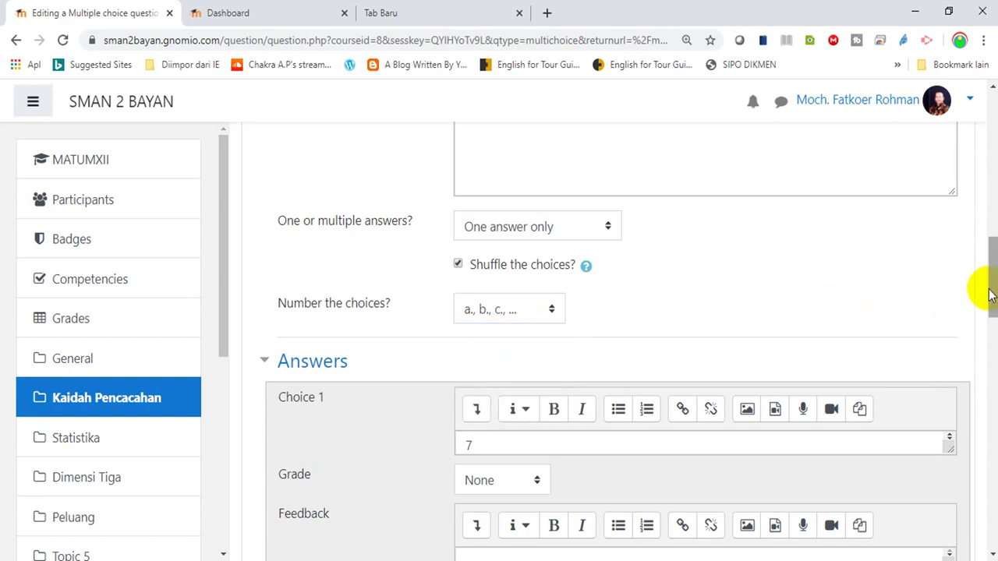
left_click_drag(987, 290, 962, 272)
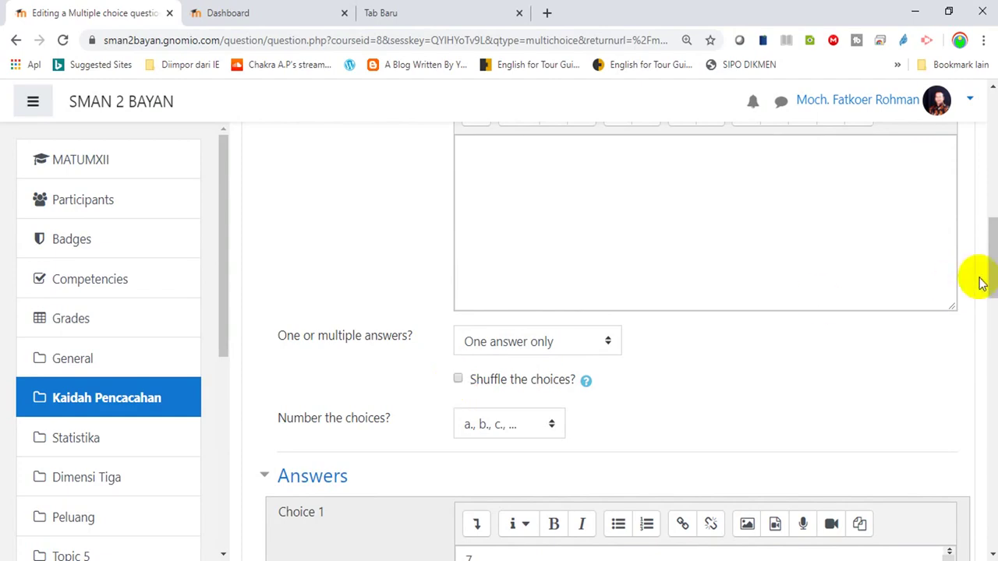
left_click_drag(987, 272, 983, 505)
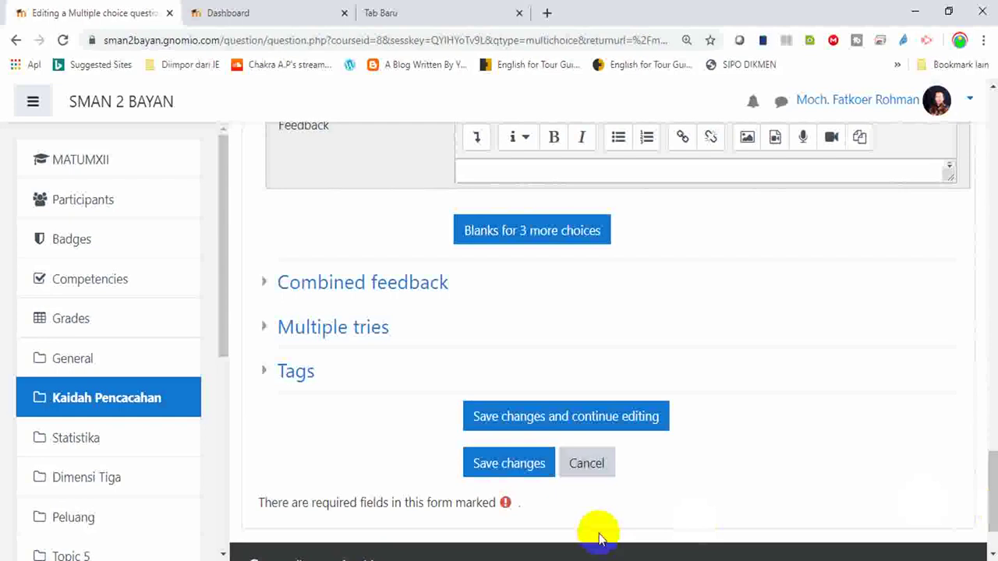
left_click(509, 468)
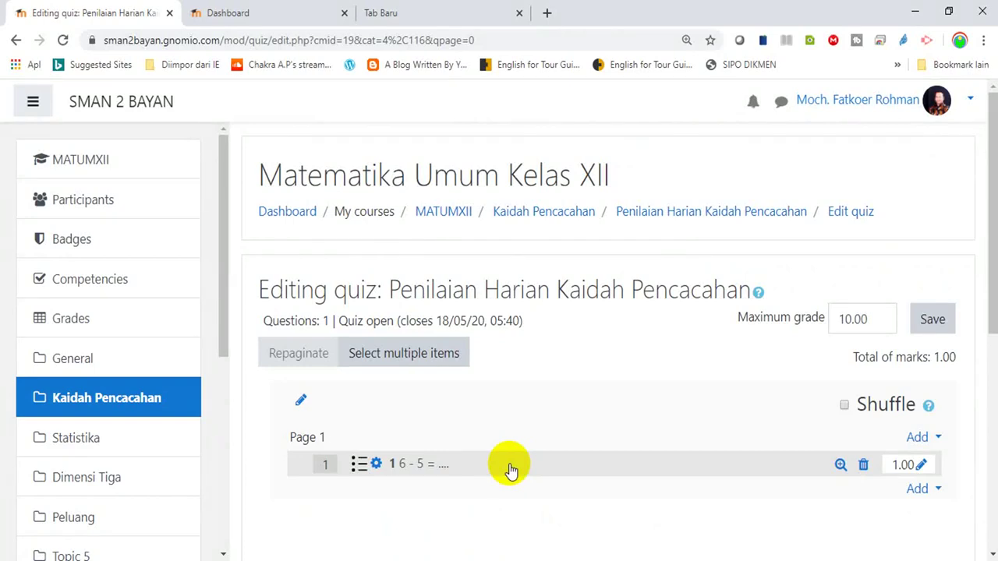
- Preview question 1 from the quiz's question list and close the preview window
left_click(990, 261)
left_click_drag(989, 262, 993, 288)
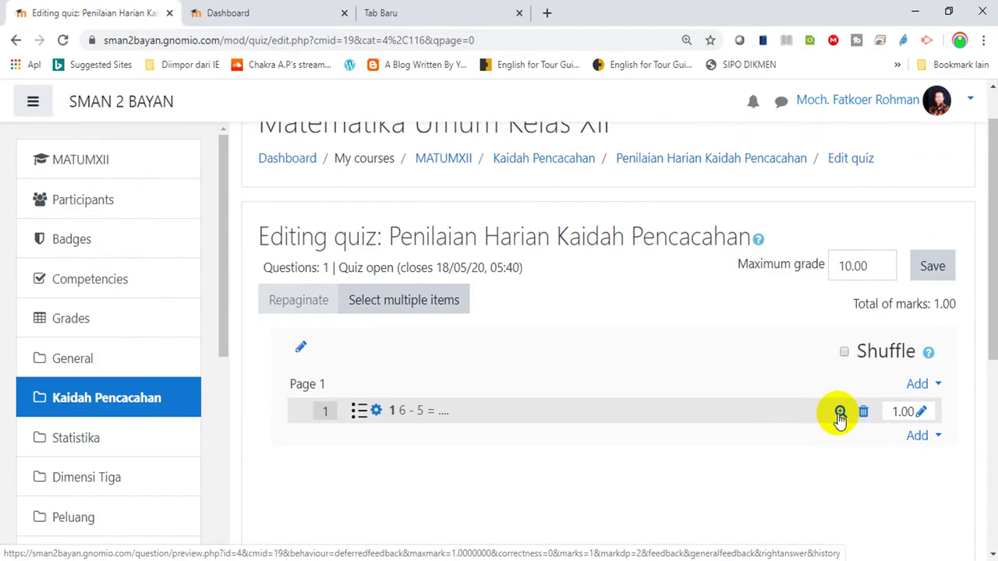
left_click(839, 413)
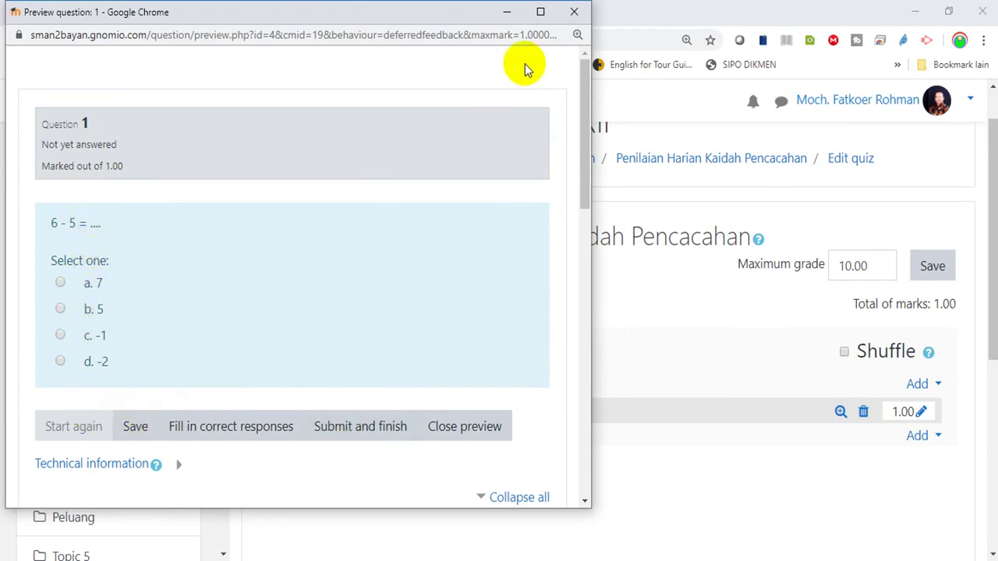
left_click(572, 14)
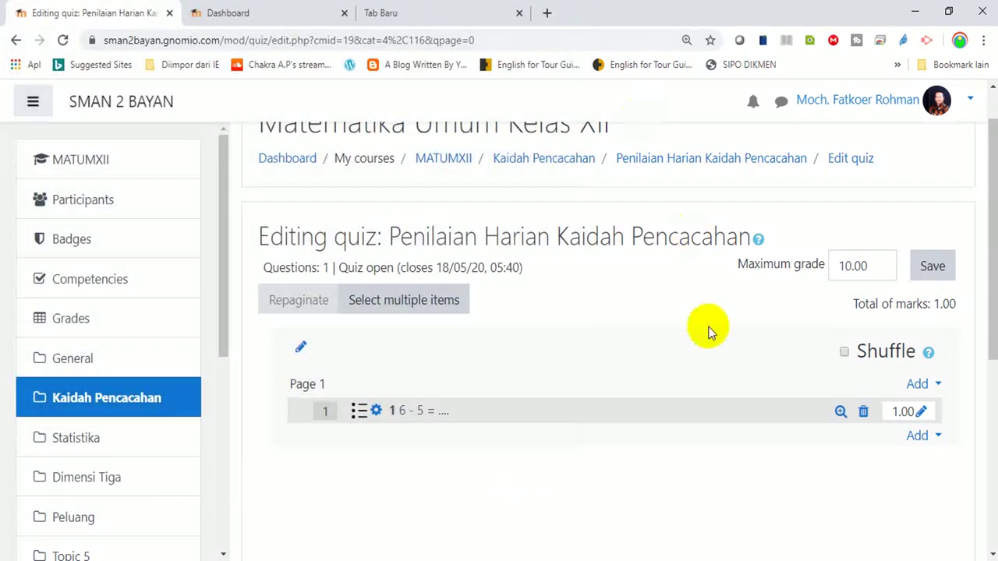
- Start adding a second Multiple choice question below question 1 on Page 1 of the quiz
left_click(935, 438)
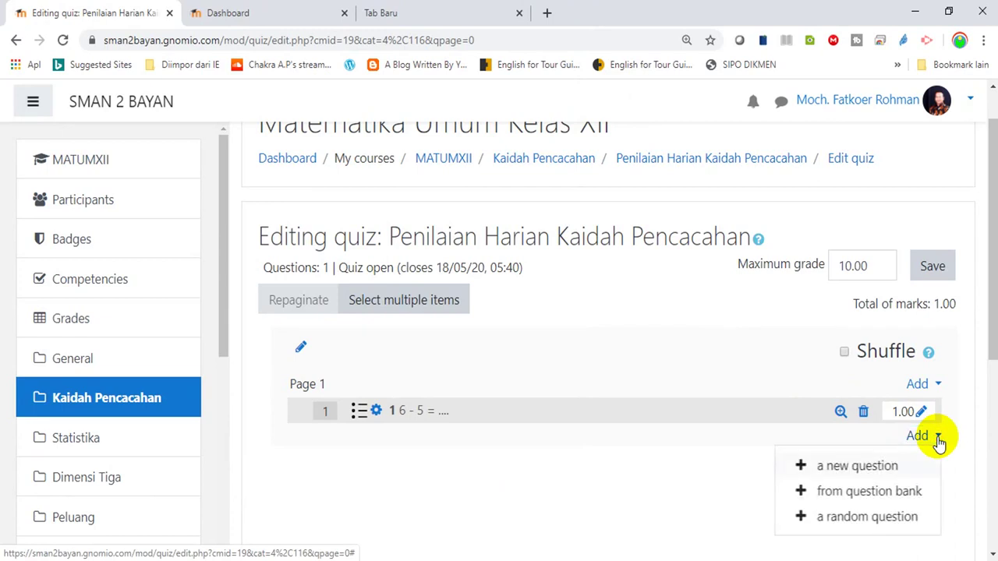
left_click(847, 471)
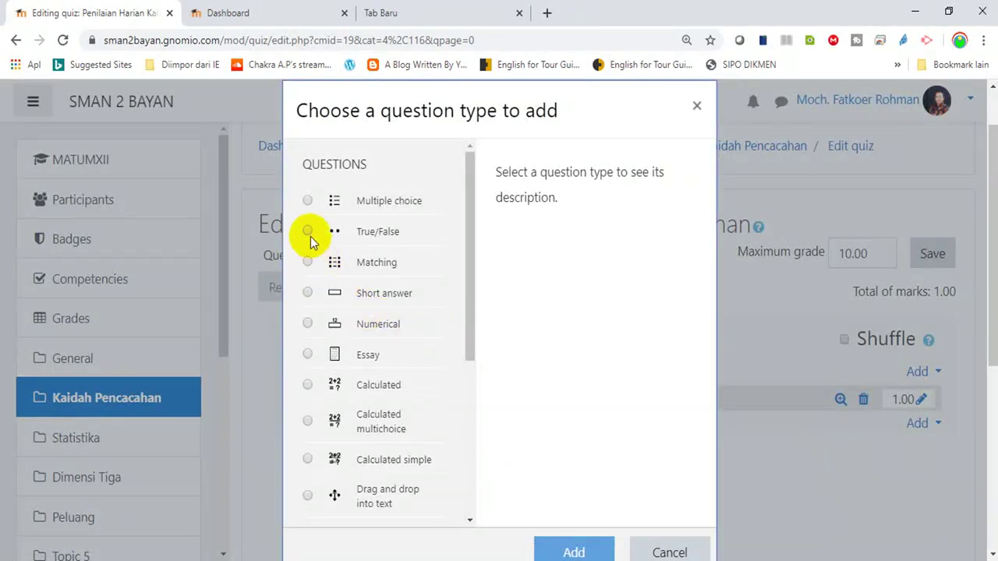
left_click(307, 202)
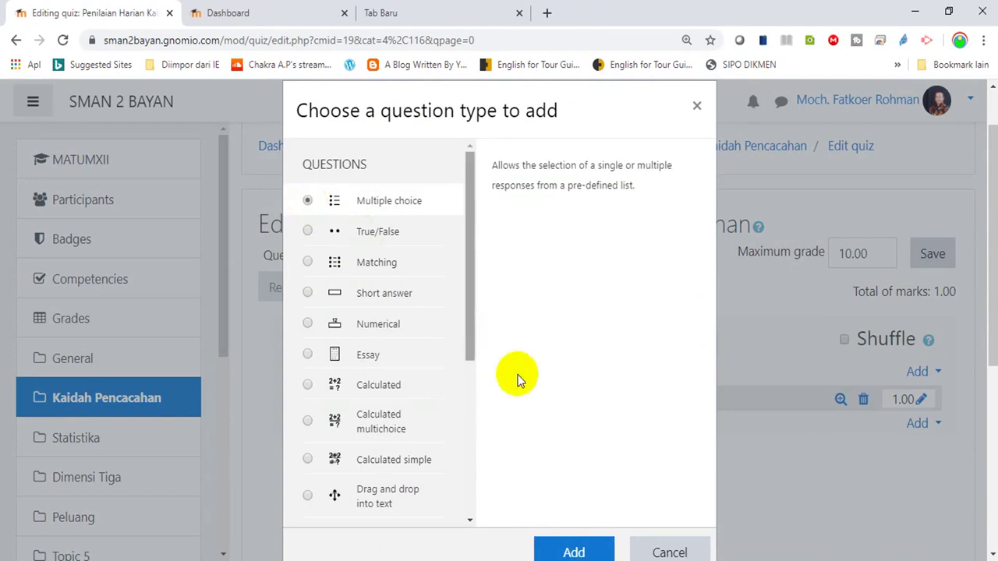
left_click(577, 552)
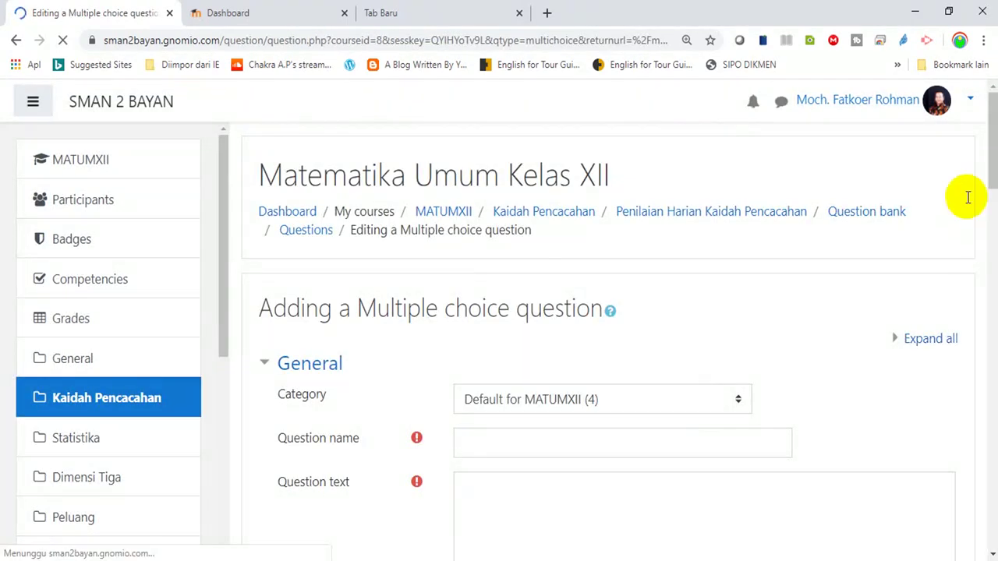
- Name the new multiple choice question 2
scroll(990, 154, "down", 2)
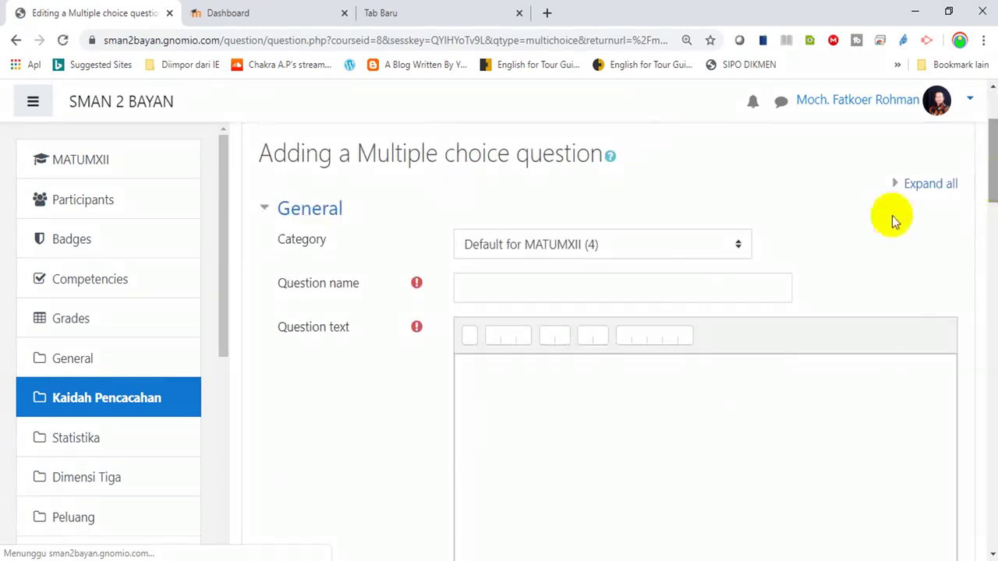
left_click(626, 284)
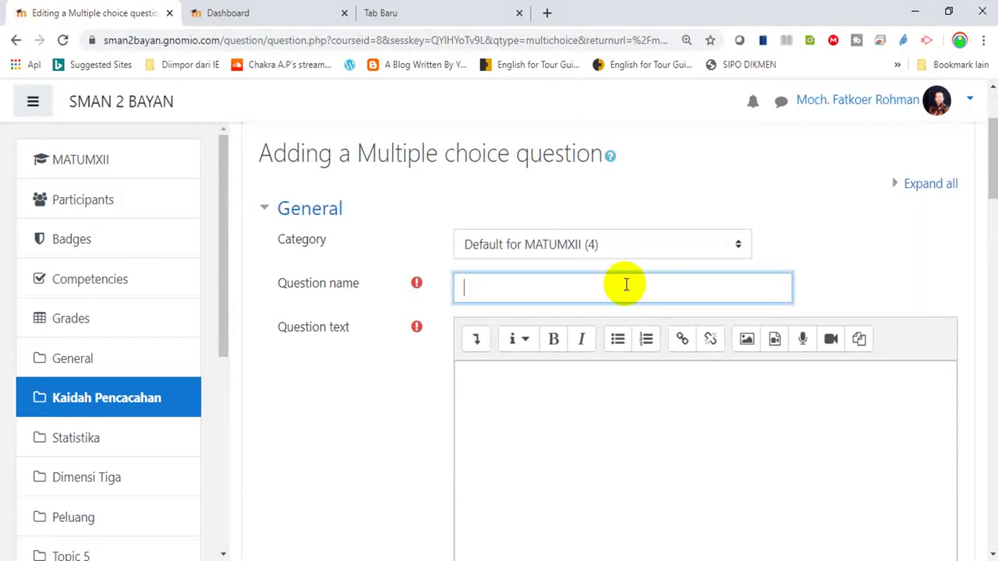
type("2")
- Enter "Gambar grafik di bawah ini mempunyai persamaan ...." as the question text and start a new line below it
left_click(519, 390)
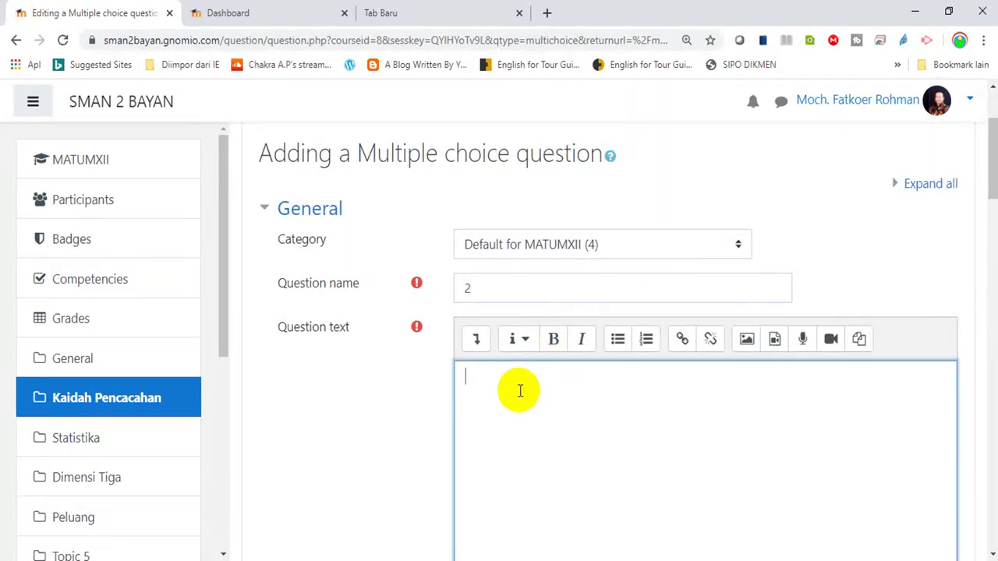
left_click_drag(993, 183, 993, 191)
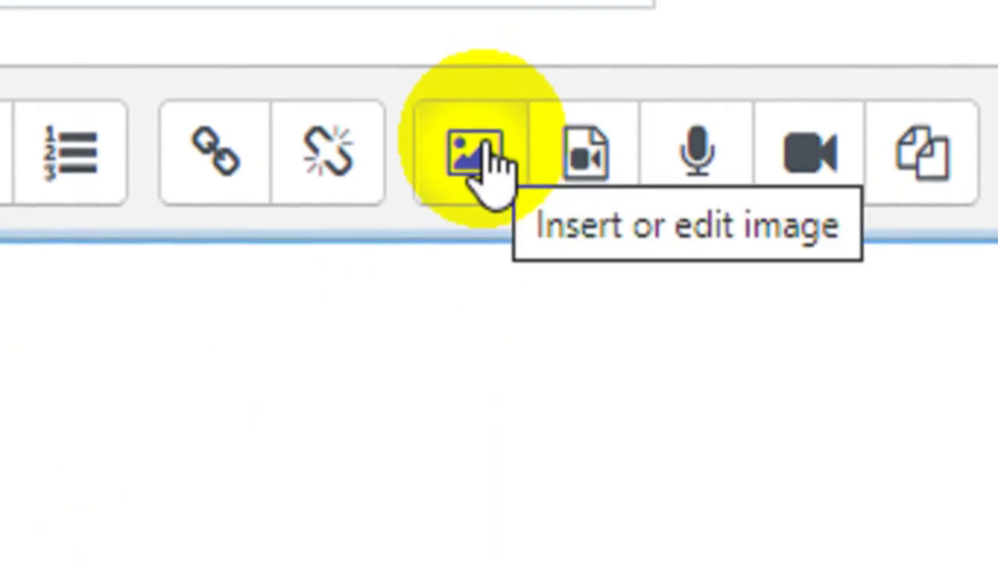
left_click(476, 152)
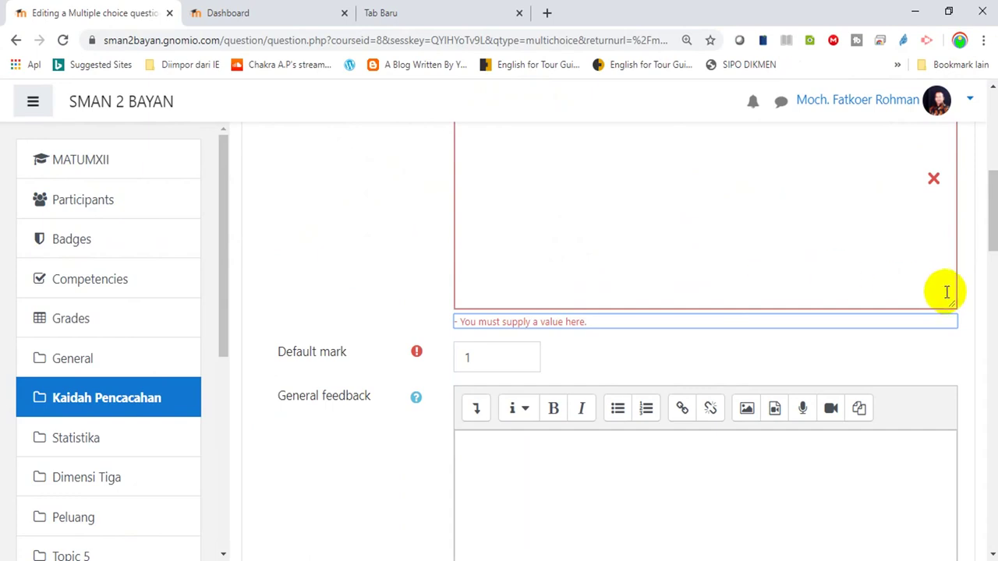
mouse_move(990, 232)
left_mouse_down()
mouse_move(987, 200)
mouse_move(993, 226)
left_mouse_up()
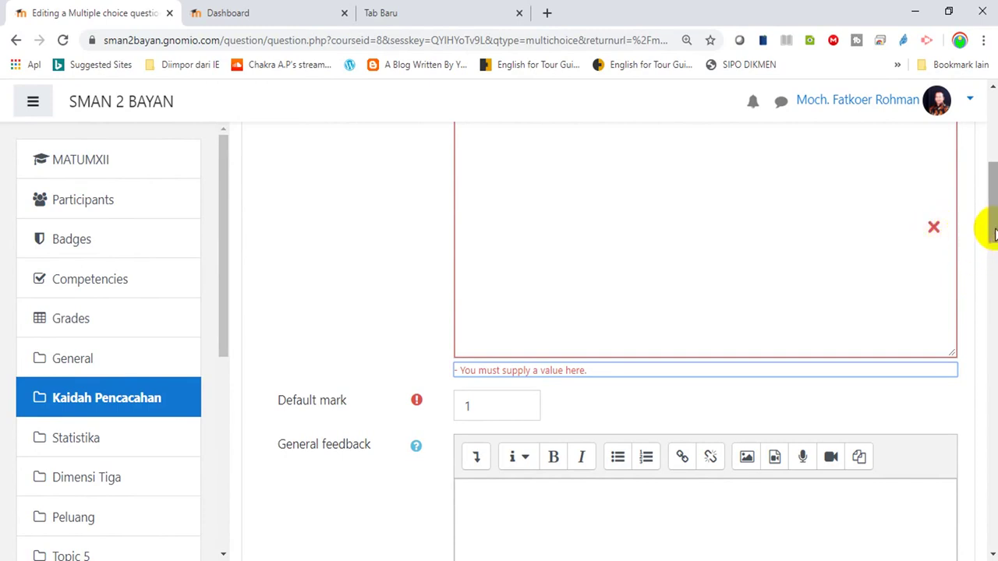
left_click_drag(986, 226, 990, 217)
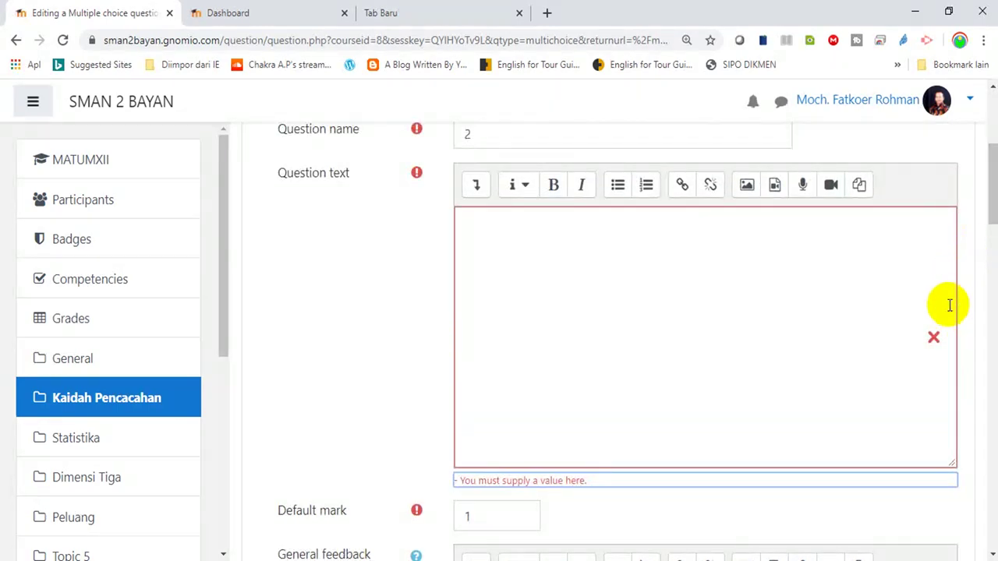
left_click(717, 313)
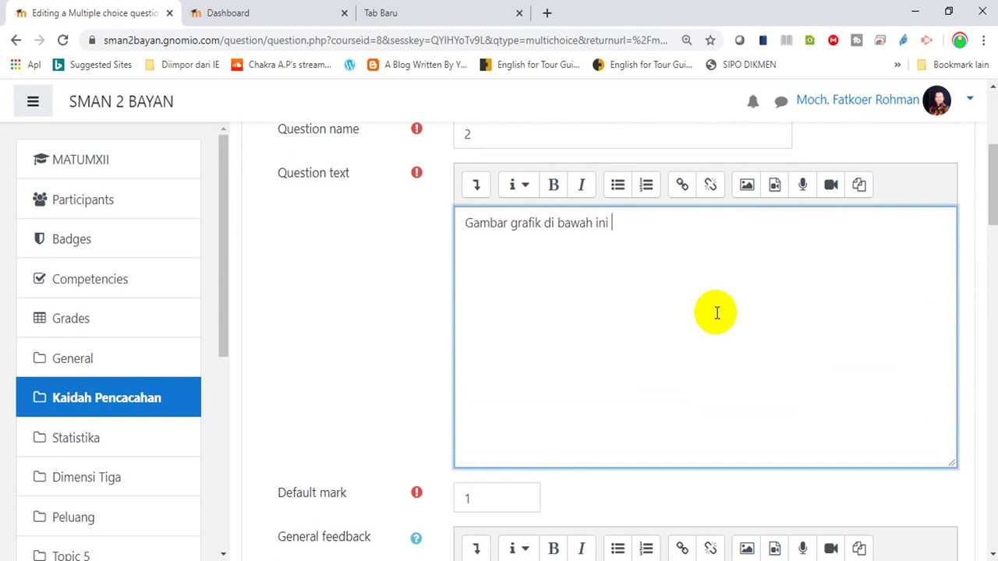
type("empunyai persamaan ....")
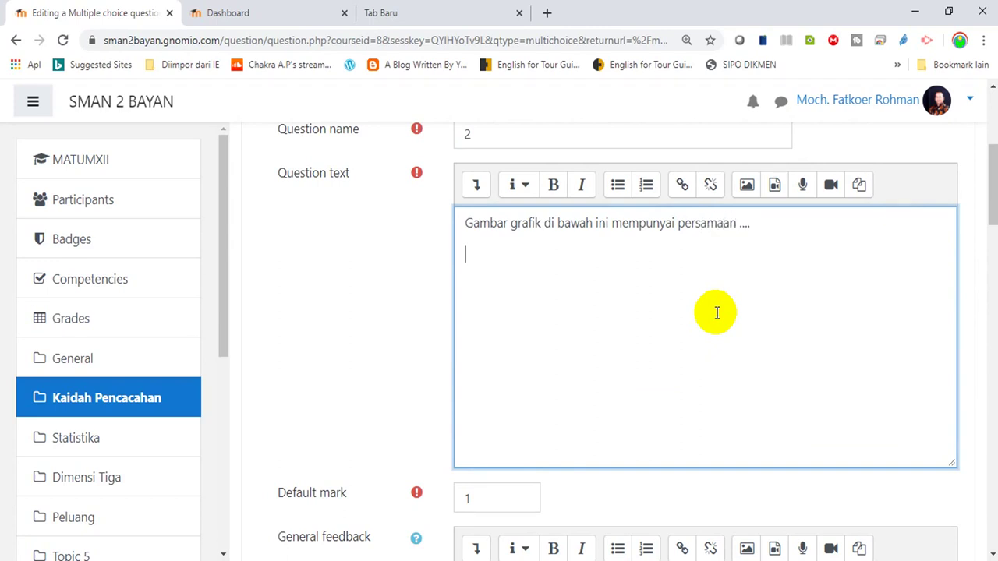
- Start inserting an image below the question text and upload grafik.png from the Desktop for it
left_click(746, 185)
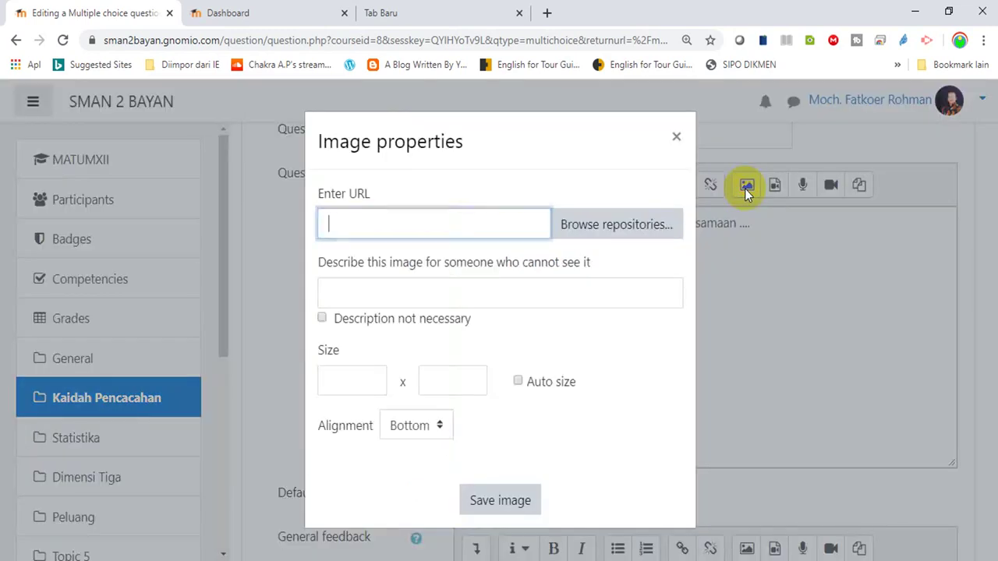
left_click(597, 226)
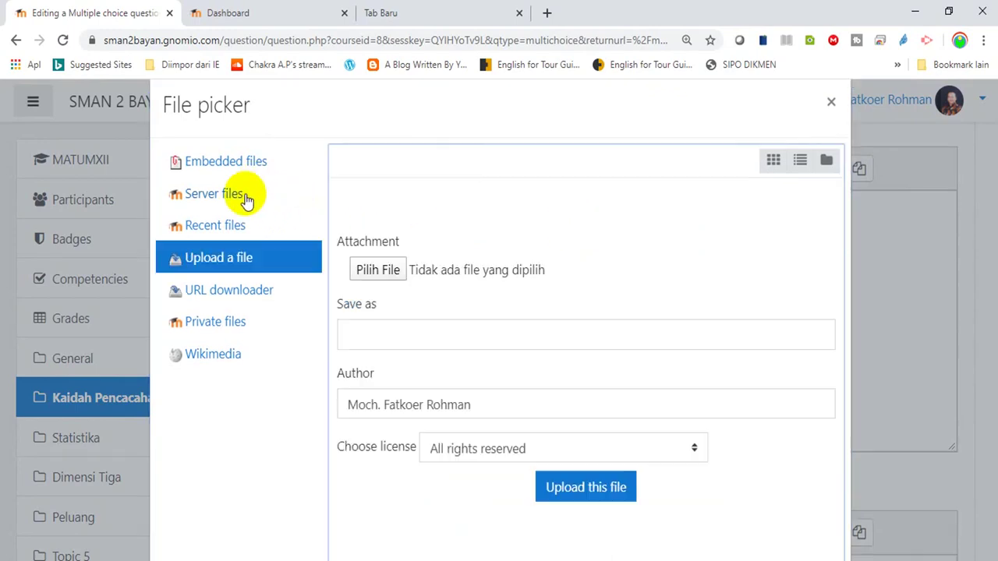
left_click(373, 273)
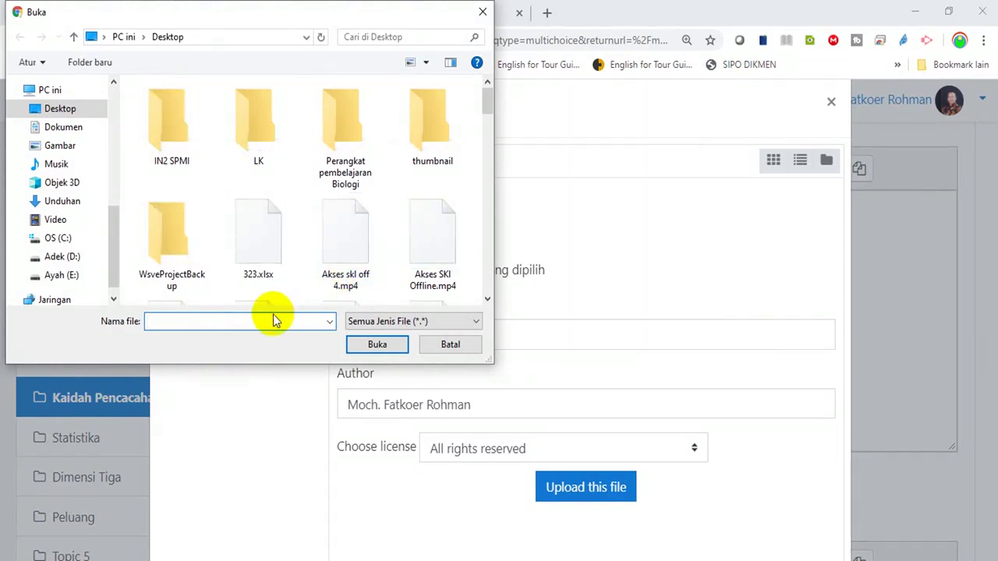
type("gra")
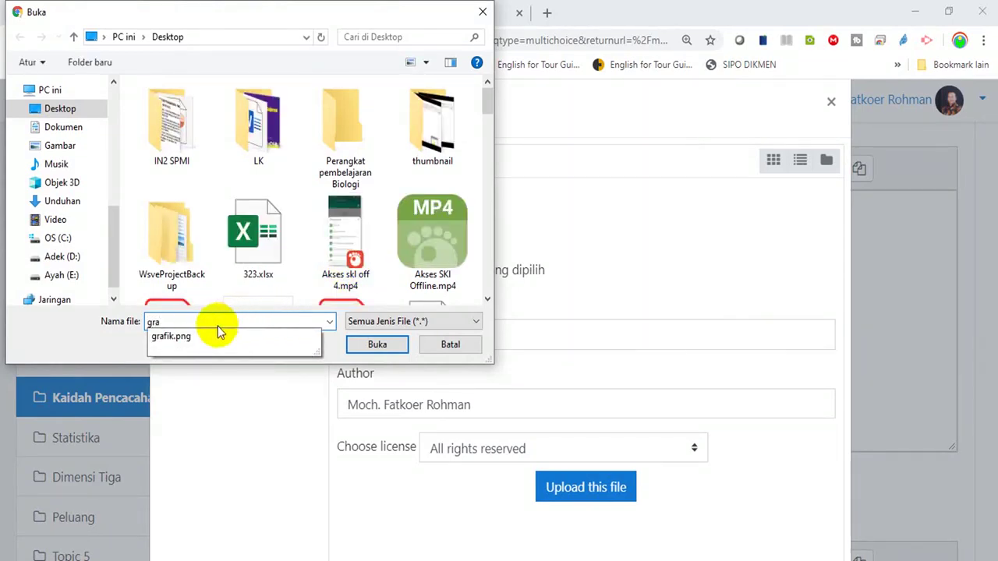
left_click(187, 337)
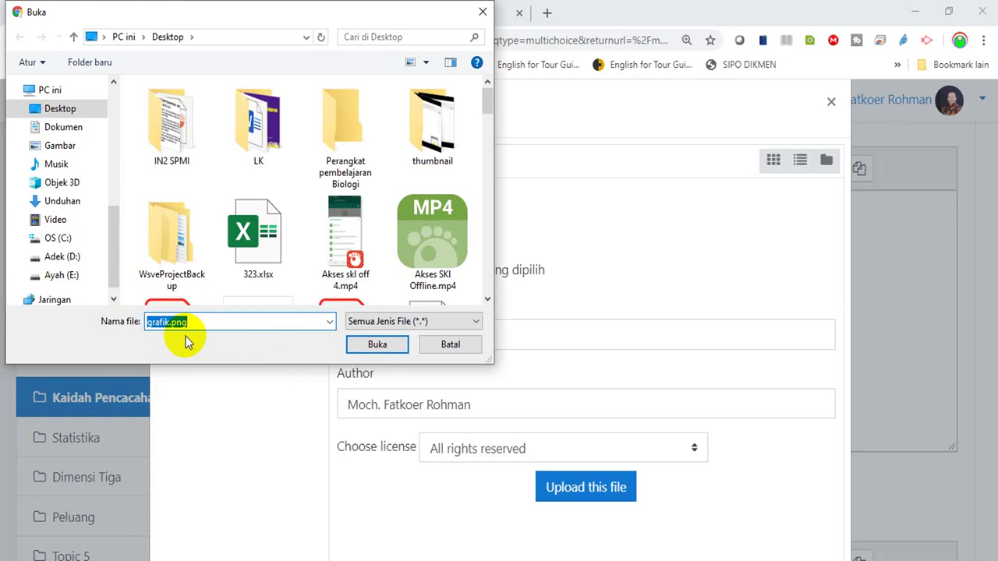
left_click(382, 344)
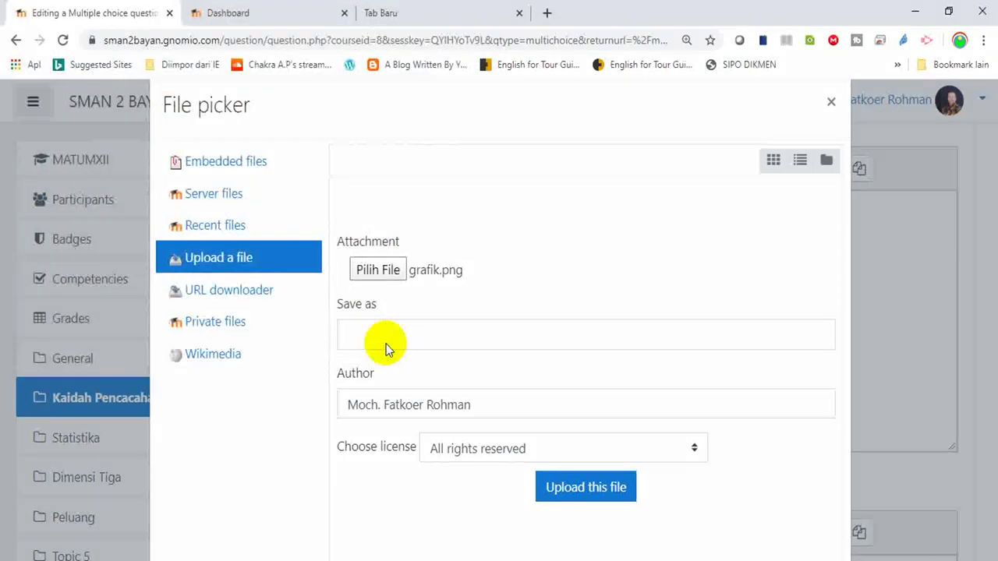
left_click(581, 491)
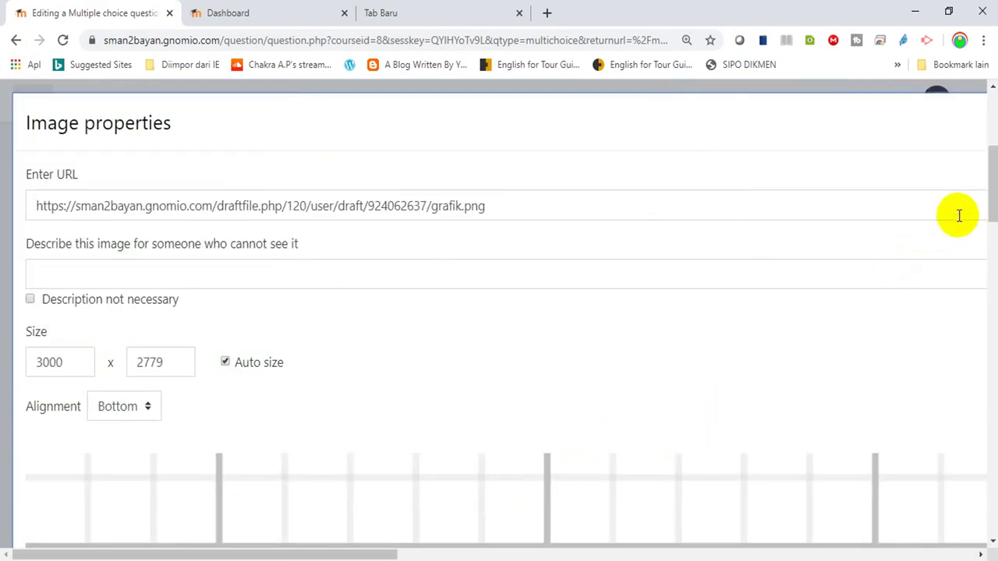
- Set the graph image's size to 300 x 278 with automatic sizing on and try to save the image
left_click_drag(993, 194, 987, 215)
left_click(78, 231)
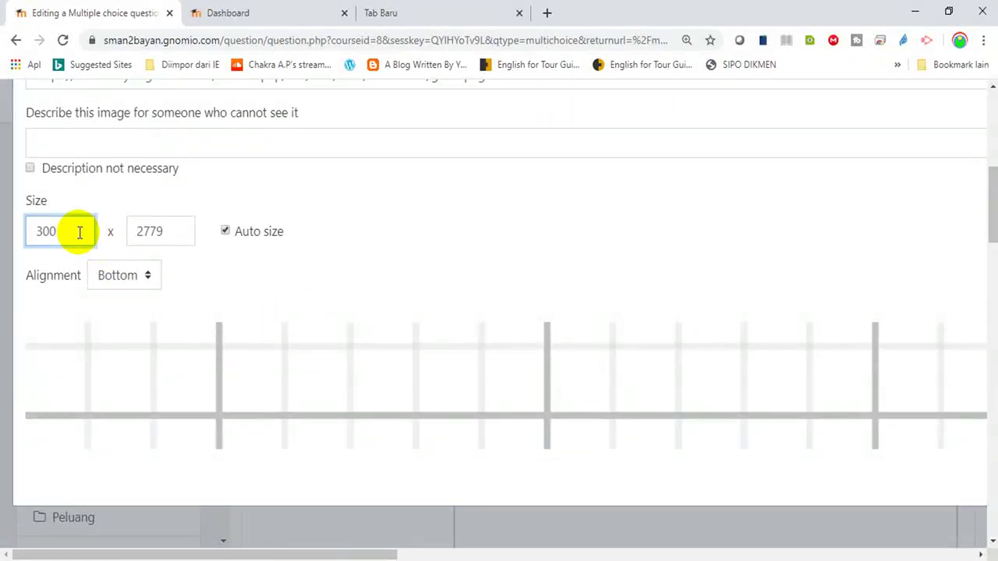
left_click(171, 227)
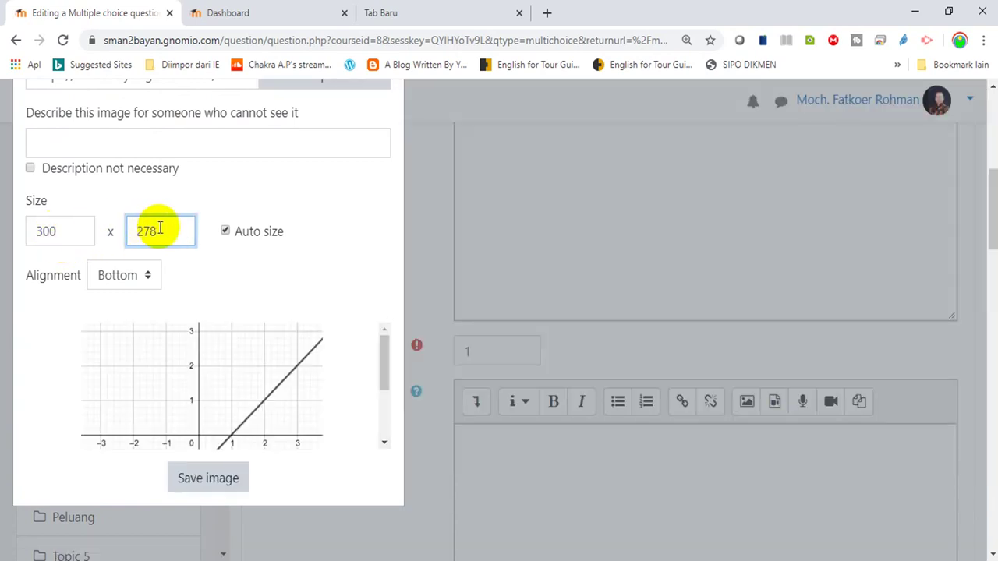
left_click(195, 477)
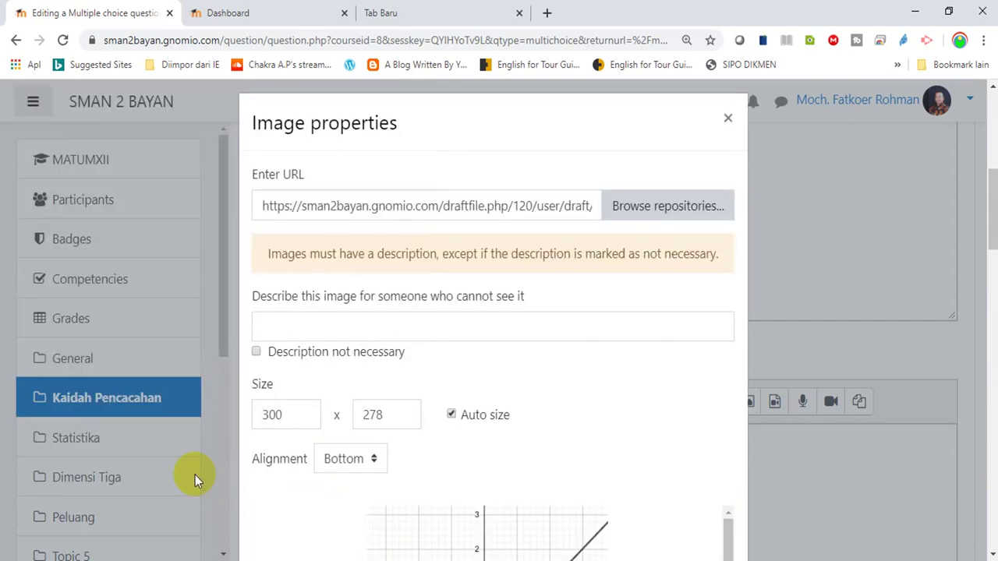
- Describe the image as "grafik" and save it into the question text
left_click(296, 323)
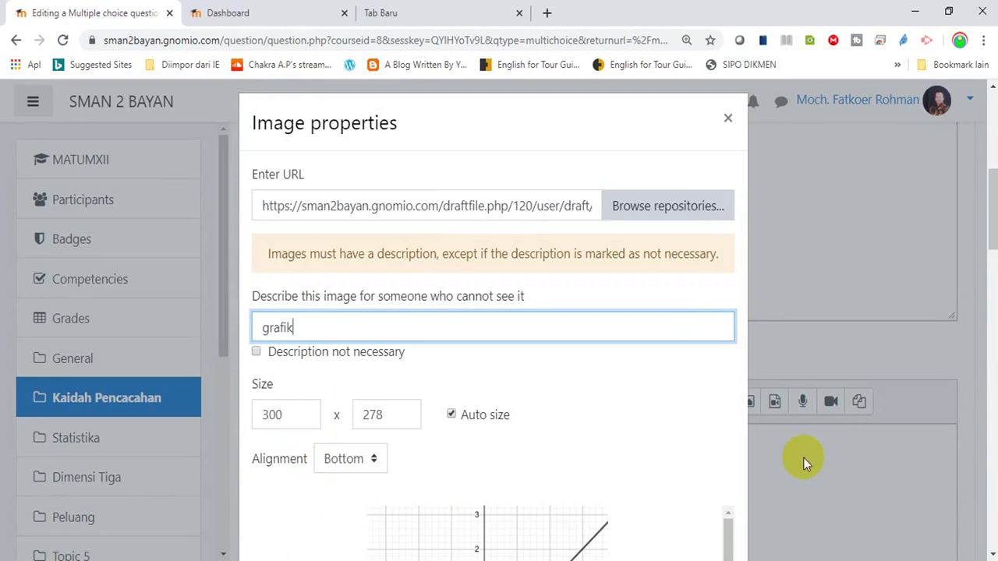
left_click_drag(987, 175, 986, 233)
left_click(462, 308)
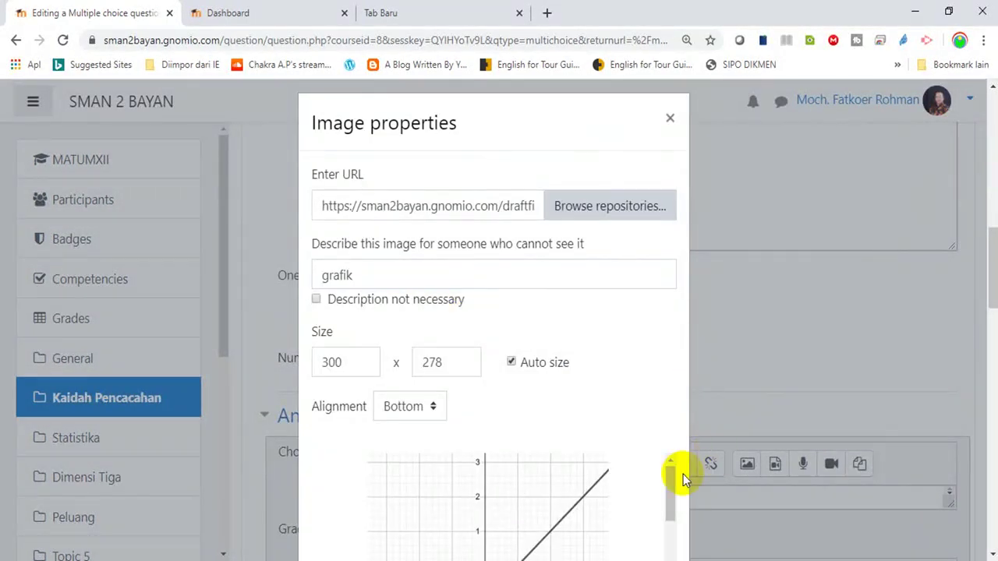
left_click_drag(671, 476, 666, 538)
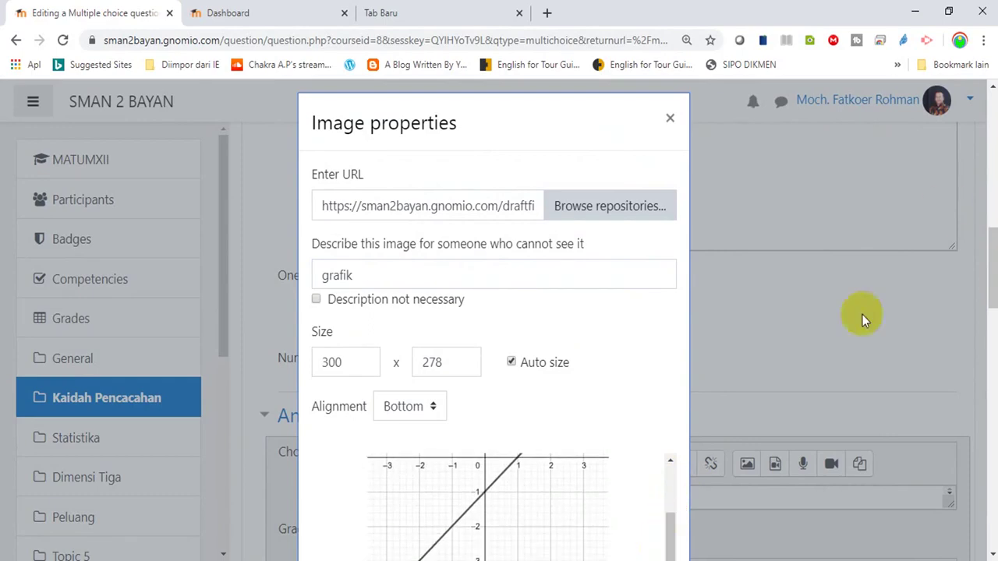
left_click_drag(990, 243, 981, 297)
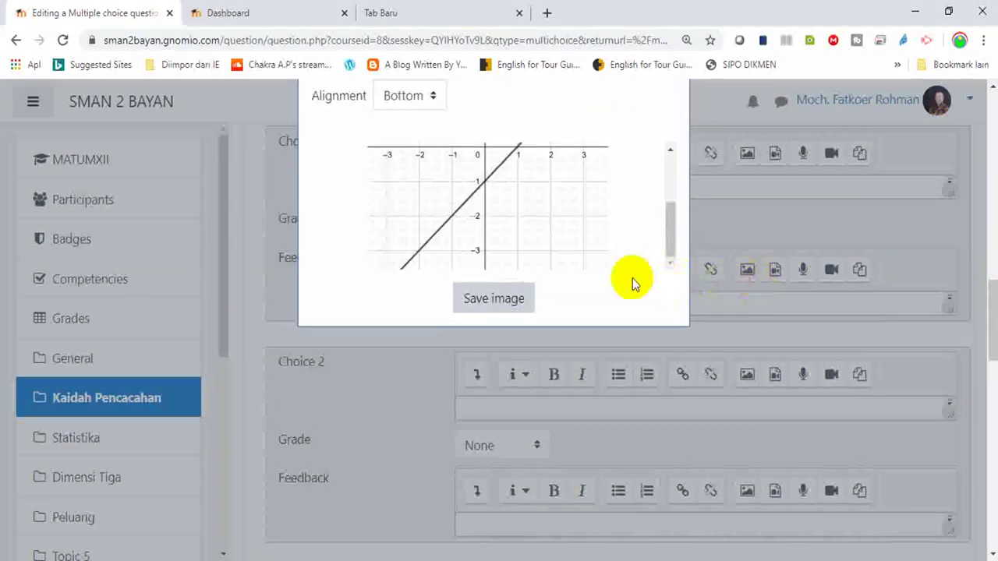
left_click(502, 307)
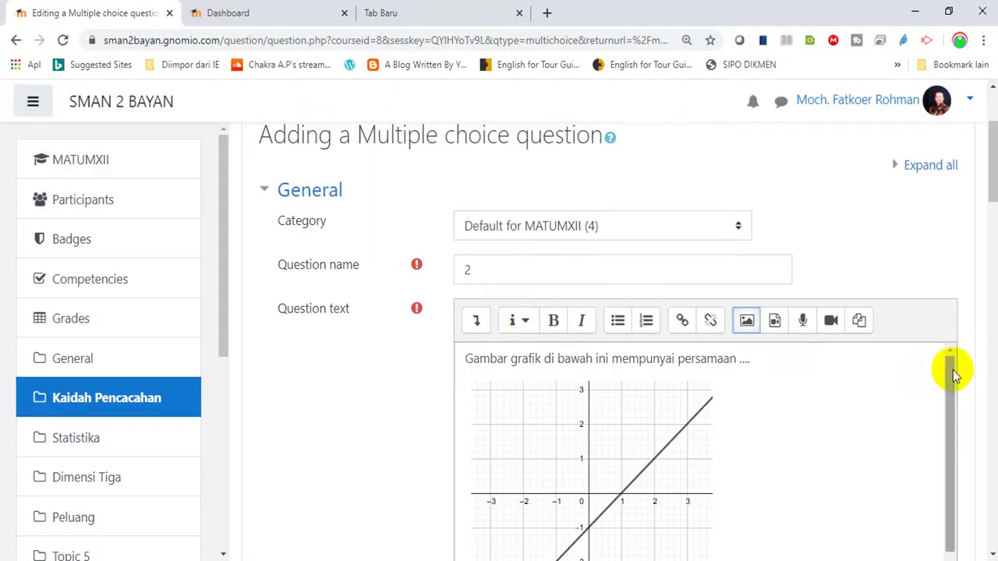
- Enter y = x - 1 as the answer for Choice 1 and set its grade to 100%
left_click_drag(990, 164, 988, 241)
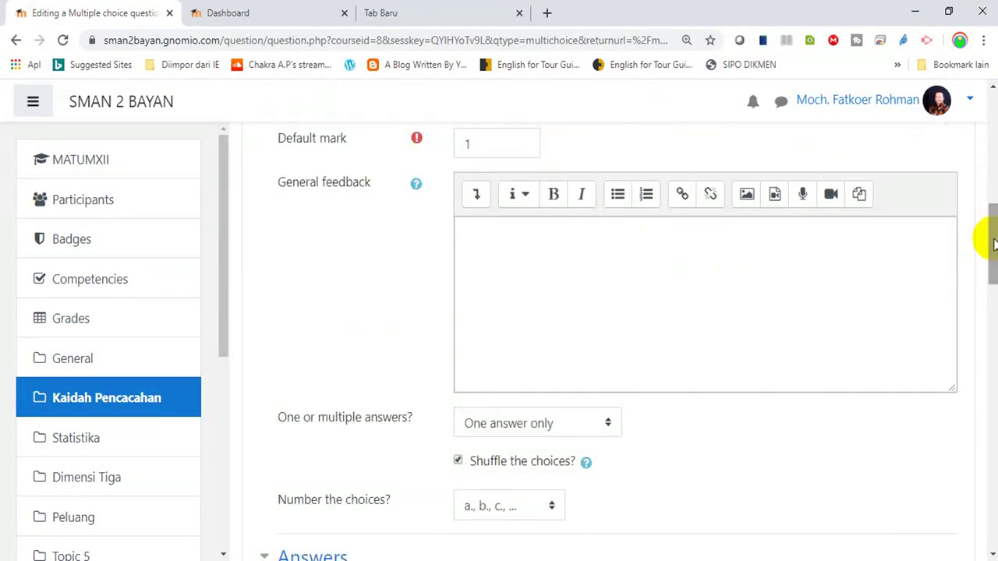
left_click(592, 293)
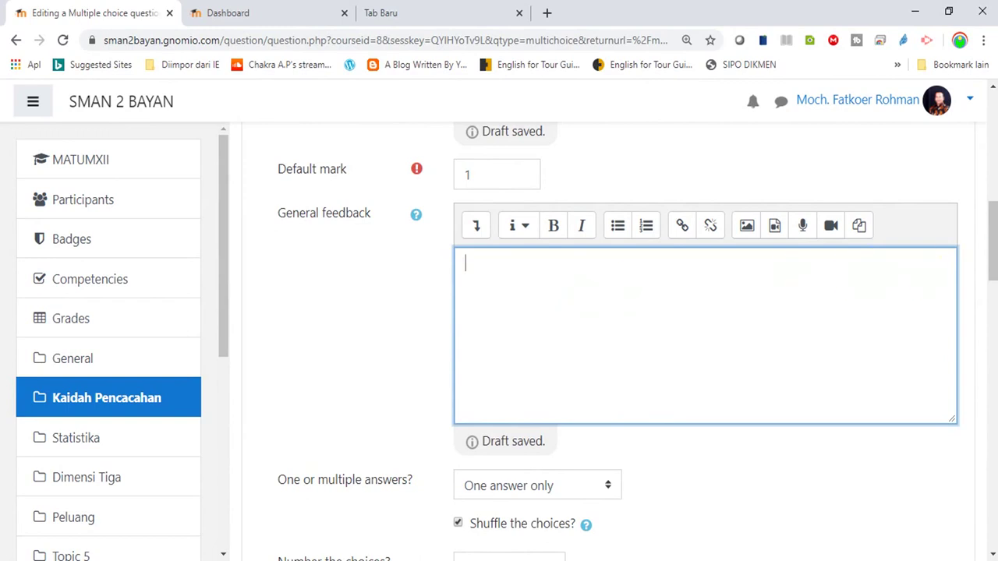
left_click_drag(989, 241, 991, 285)
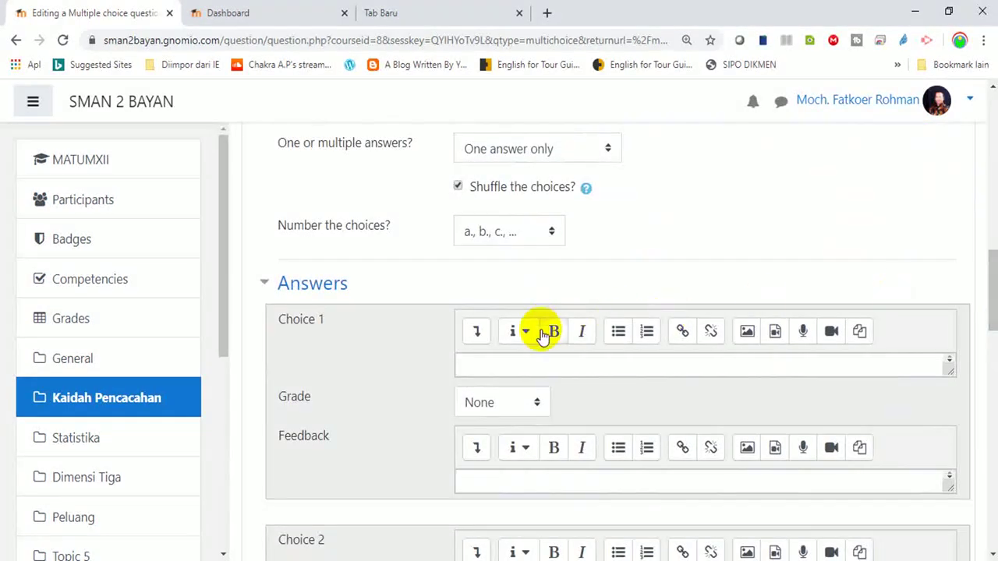
left_click(495, 364)
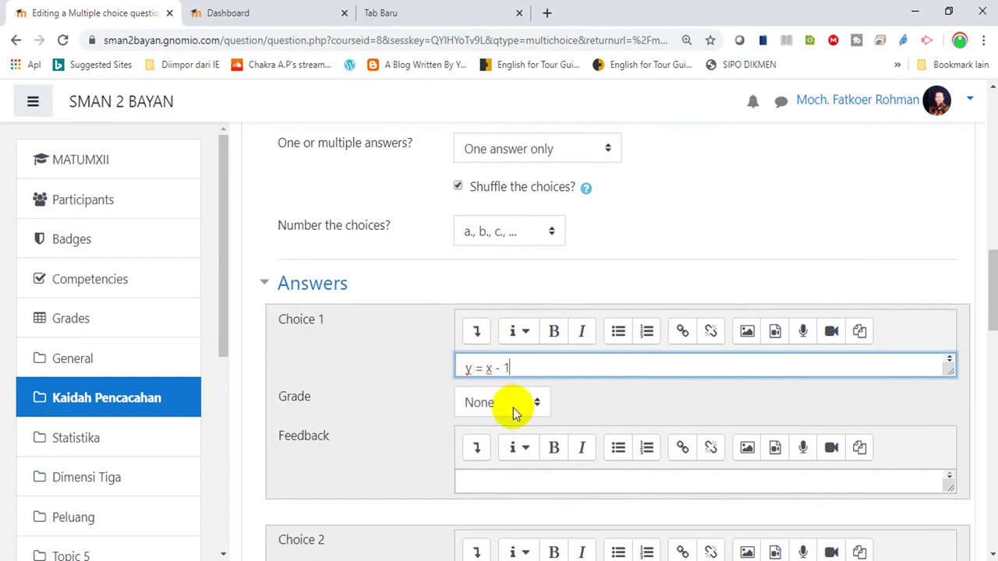
left_click(540, 403)
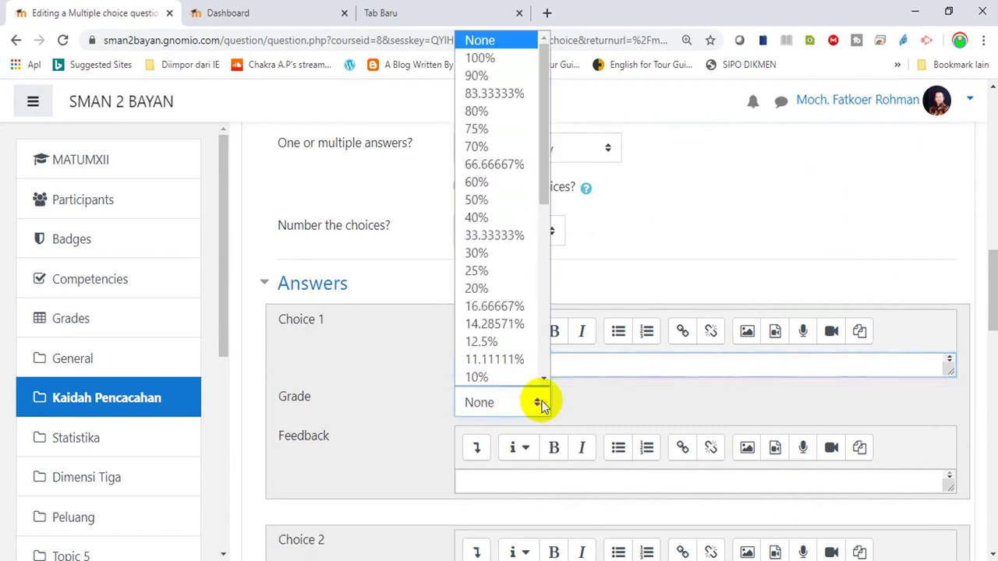
left_click(477, 58)
- Fill Choices 2 to 5 with the answers y = x + 1, y = x - 3, y = x and y = 2x
left_click_drag(991, 279, 990, 330)
left_click(545, 300)
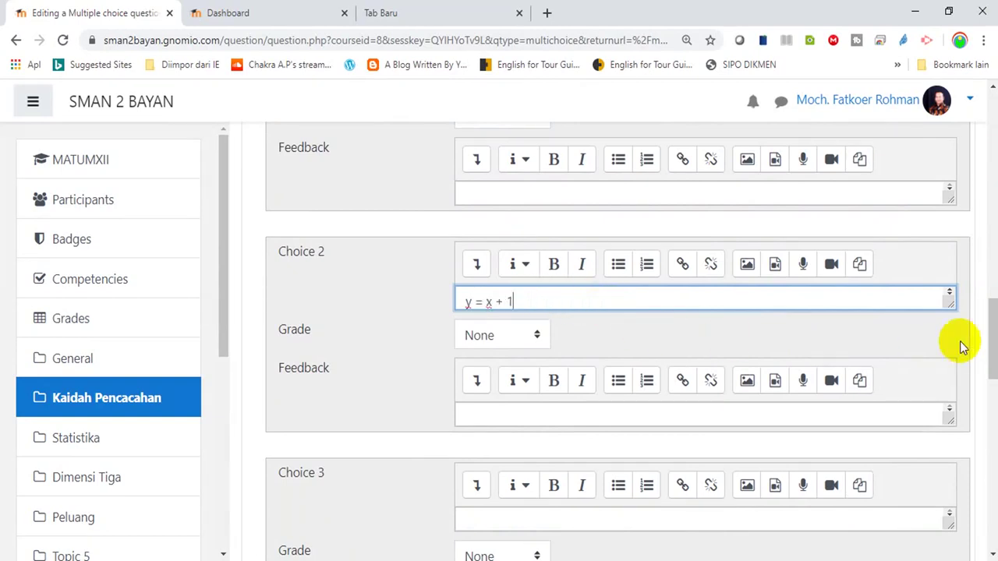
left_click_drag(993, 337, 987, 374)
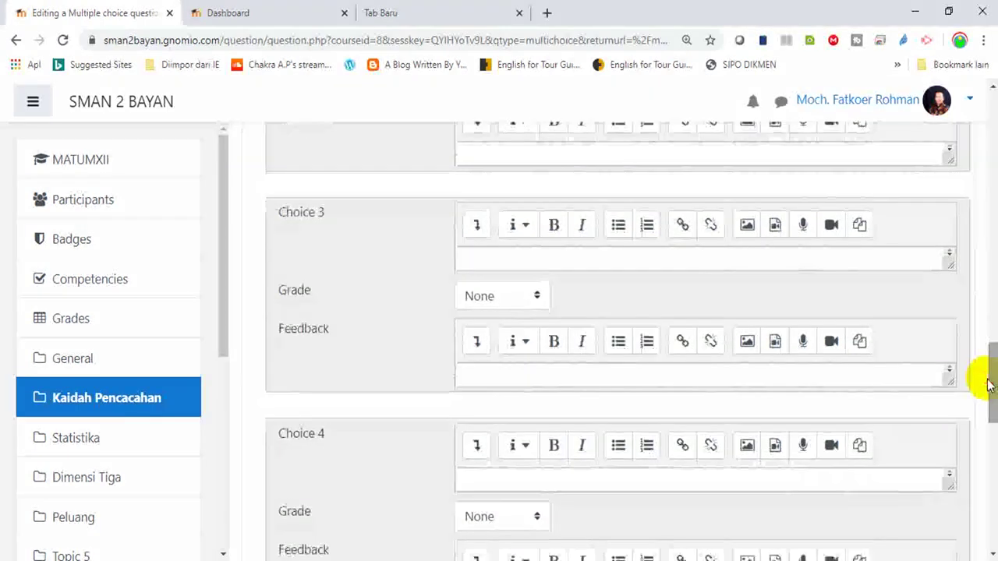
left_click(470, 261)
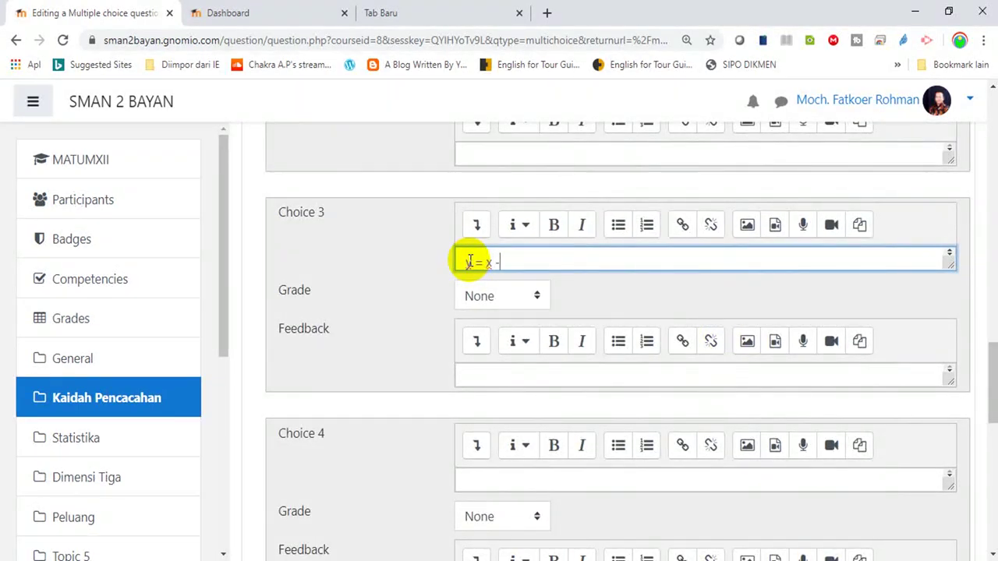
left_click(507, 481)
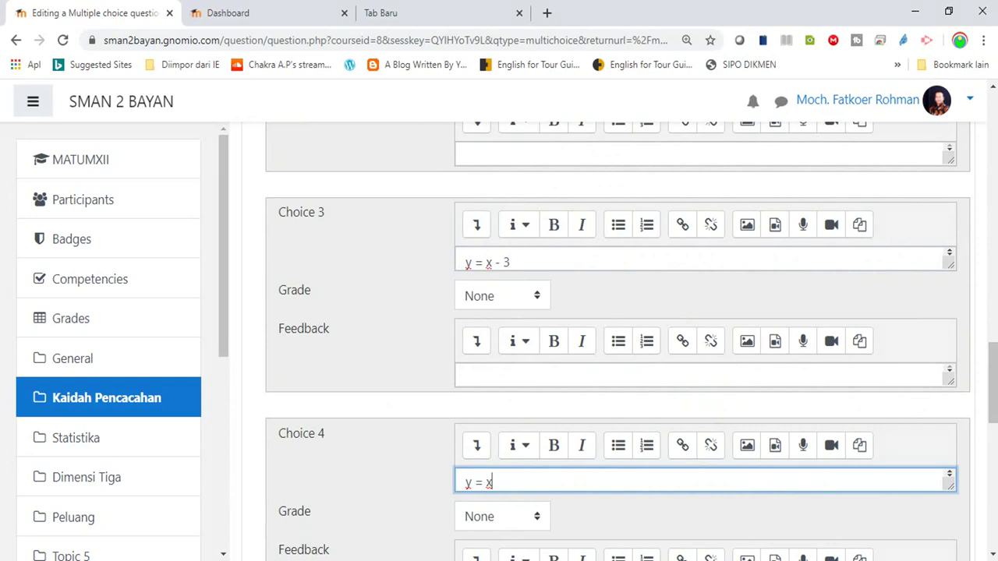
left_click_drag(988, 382, 994, 417)
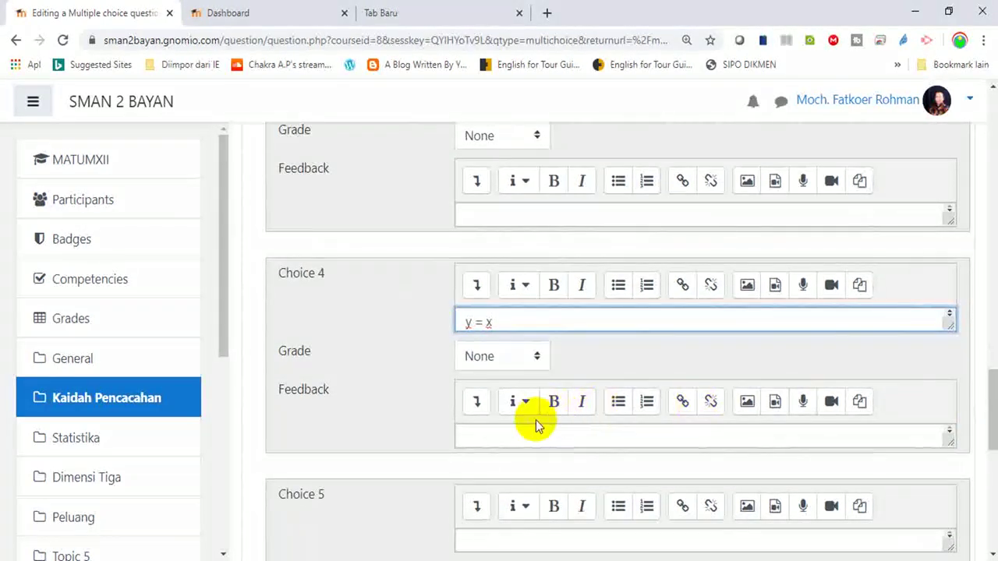
left_click(498, 533)
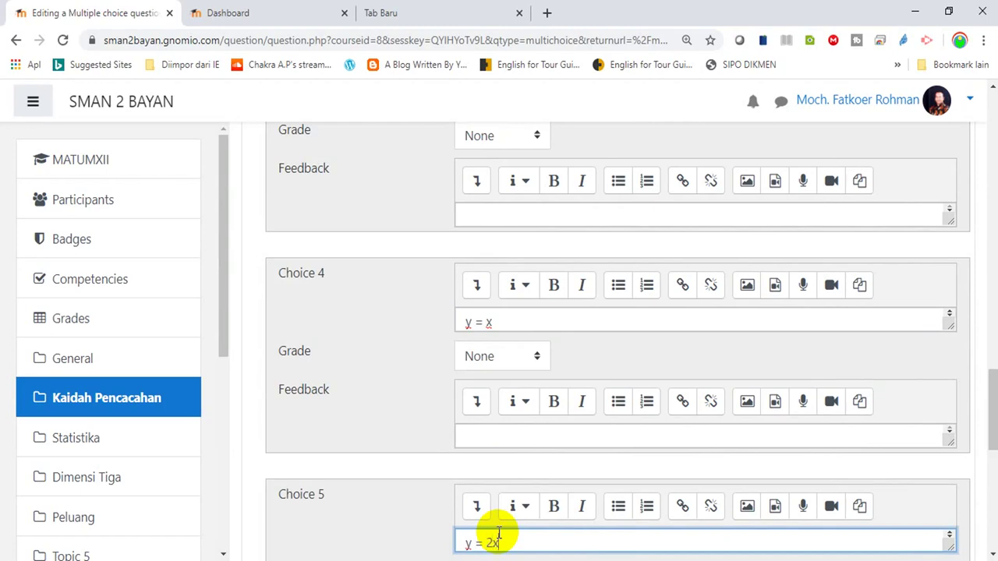
- Turn off shuffling of the choices for the graph question and save it to the quiz
left_click_drag(991, 379, 974, 240)
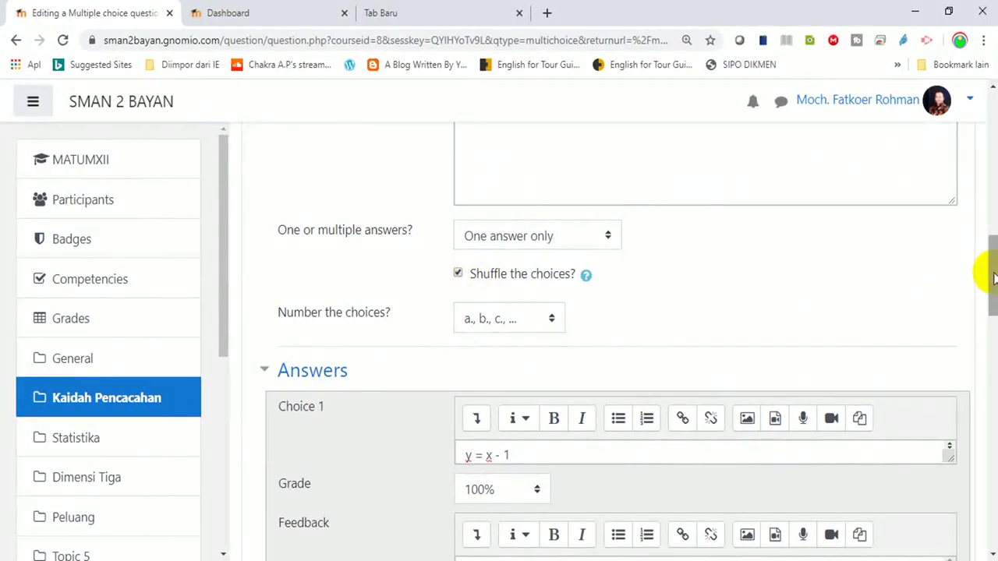
left_click(457, 273)
left_click_drag(984, 274, 990, 487)
left_click(511, 493)
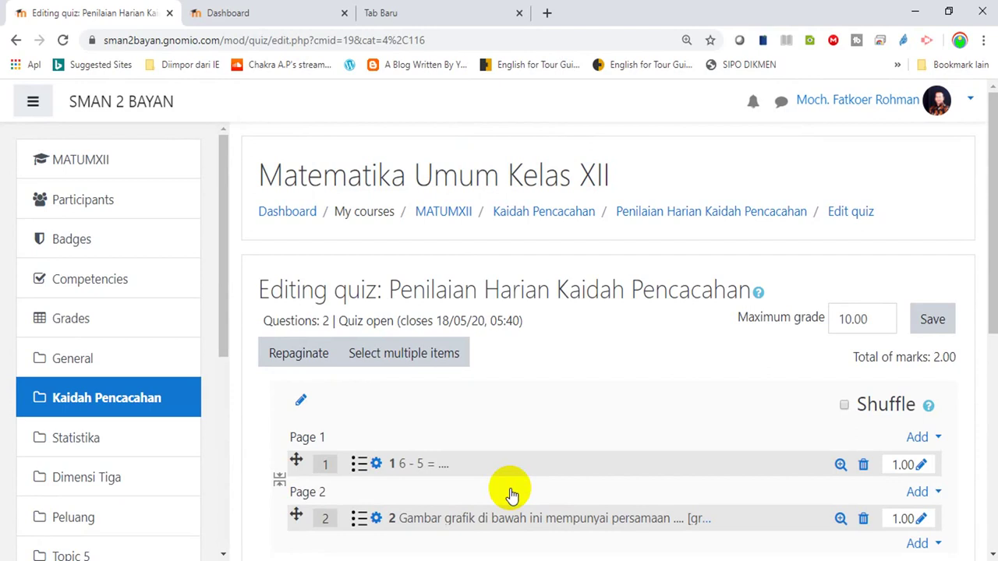
- Preview question 2 to check its graph image and answer choices, and close the preview
left_click_drag(987, 244, 993, 319)
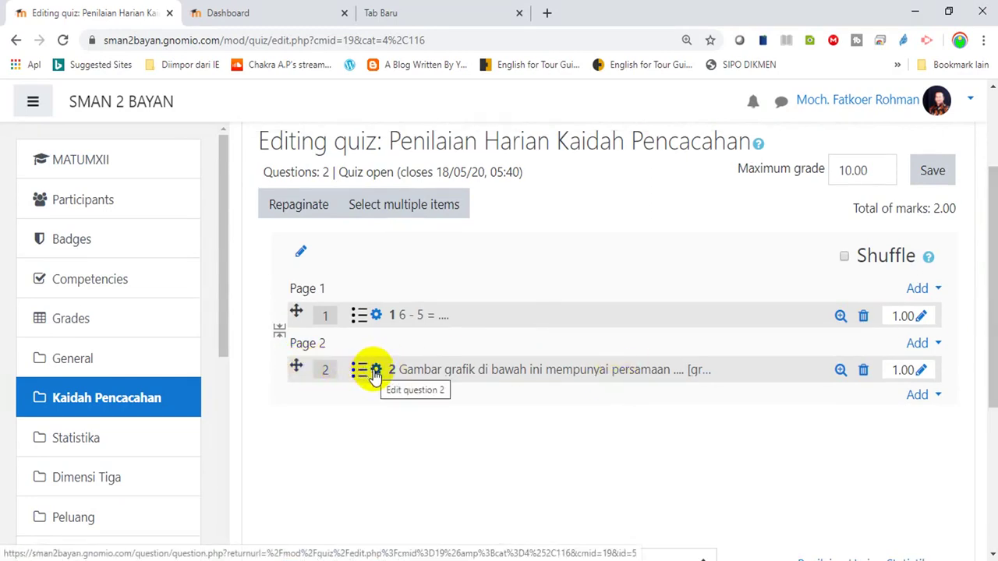
left_click(840, 370)
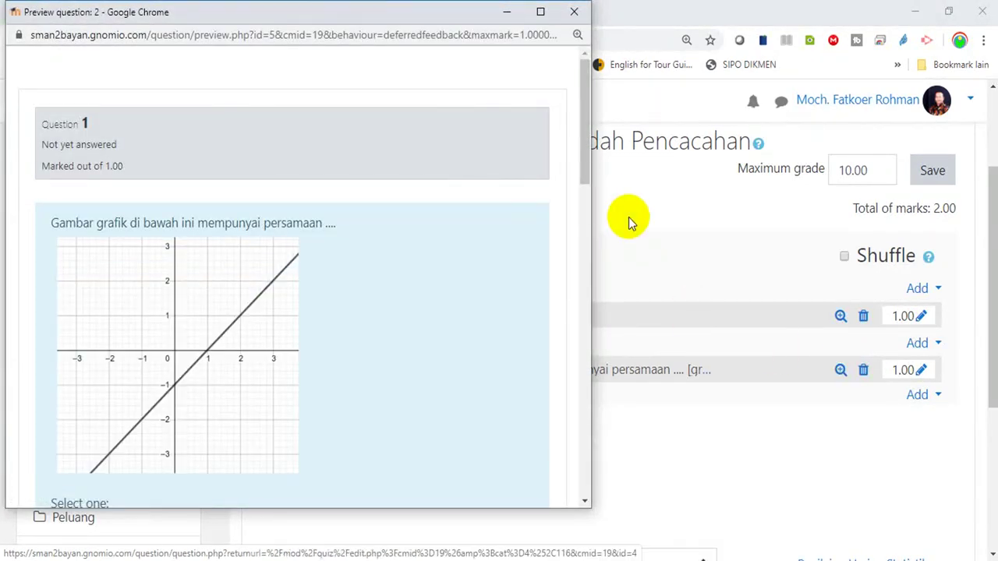
left_click_drag(583, 167, 580, 195)
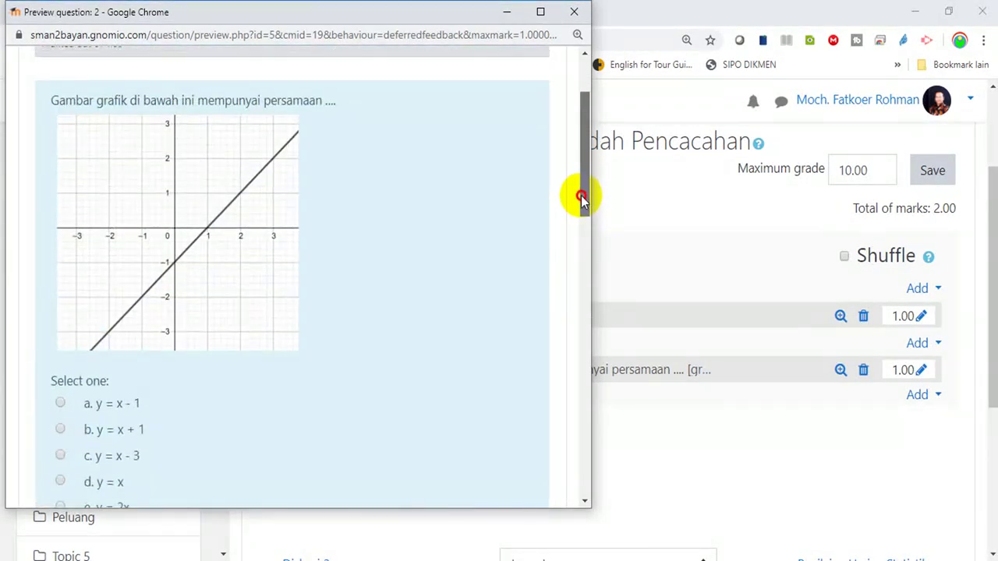
left_click(574, 12)
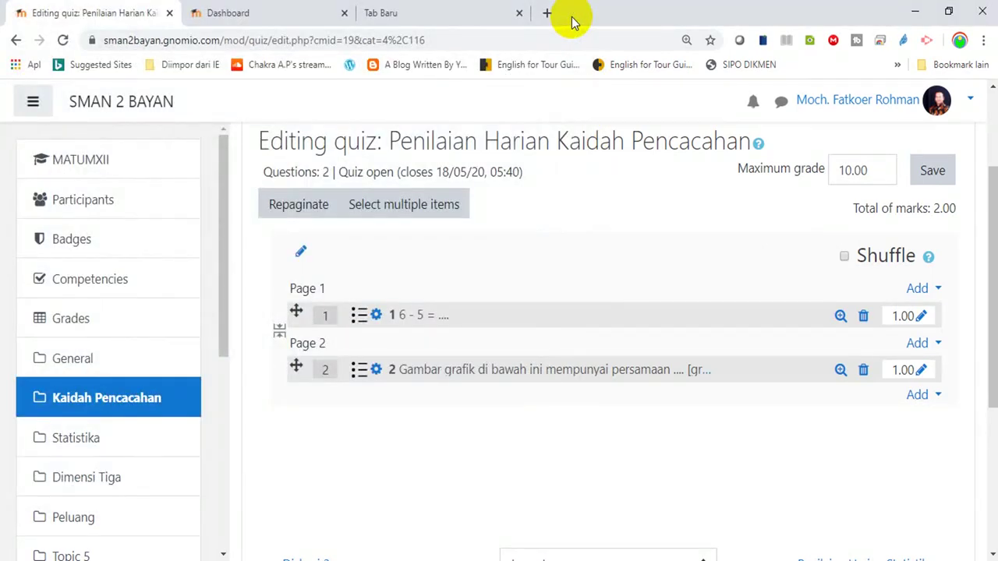
- Add another new multiple choice question at the end of the quiz and name it 3
left_click(937, 399)
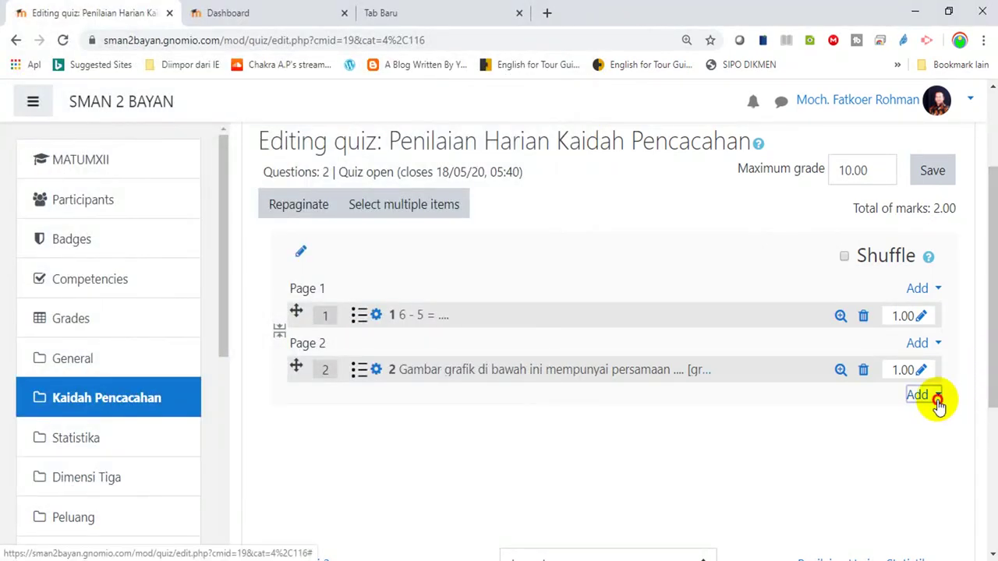
left_click(857, 427)
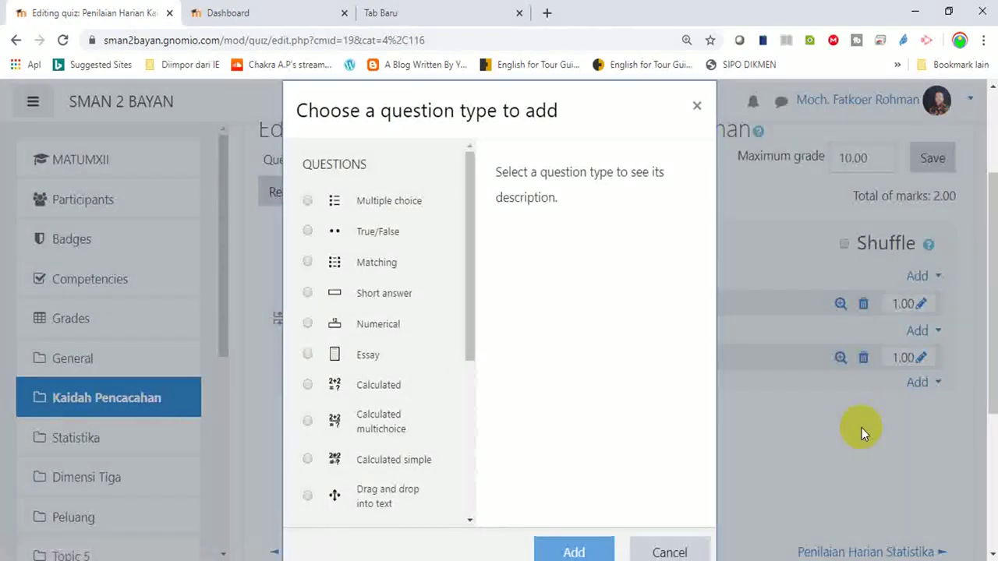
left_click(309, 202)
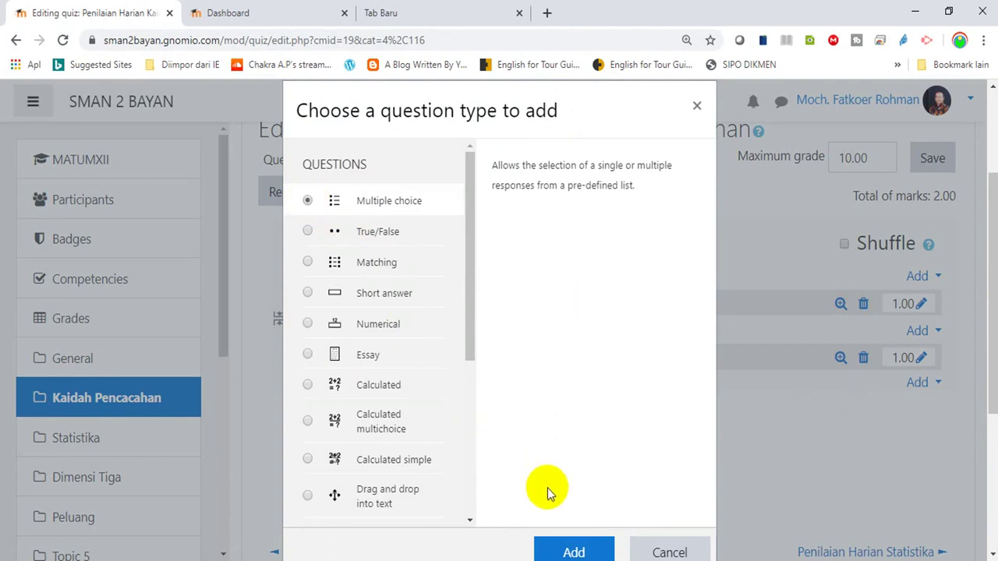
left_click(565, 551)
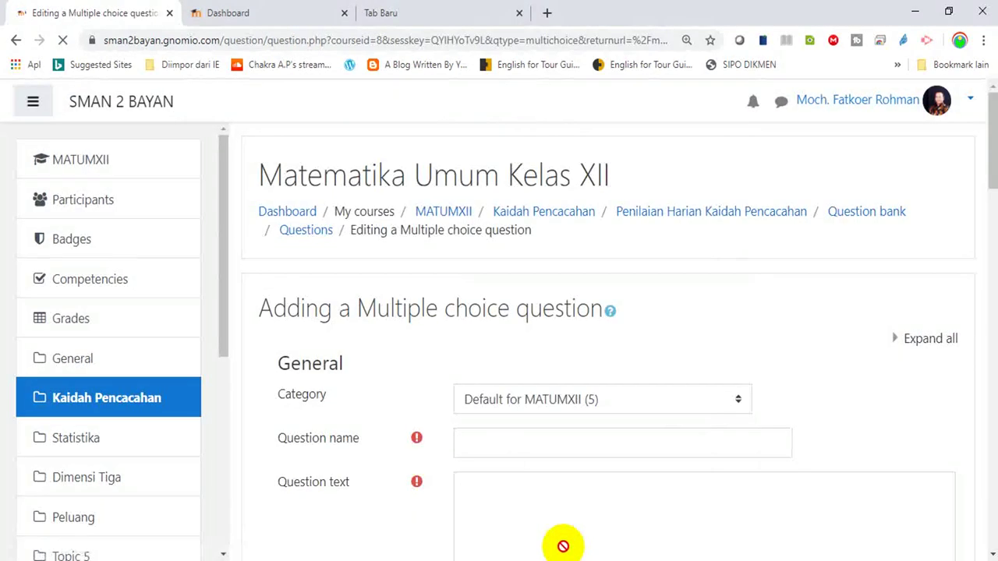
left_click(480, 443)
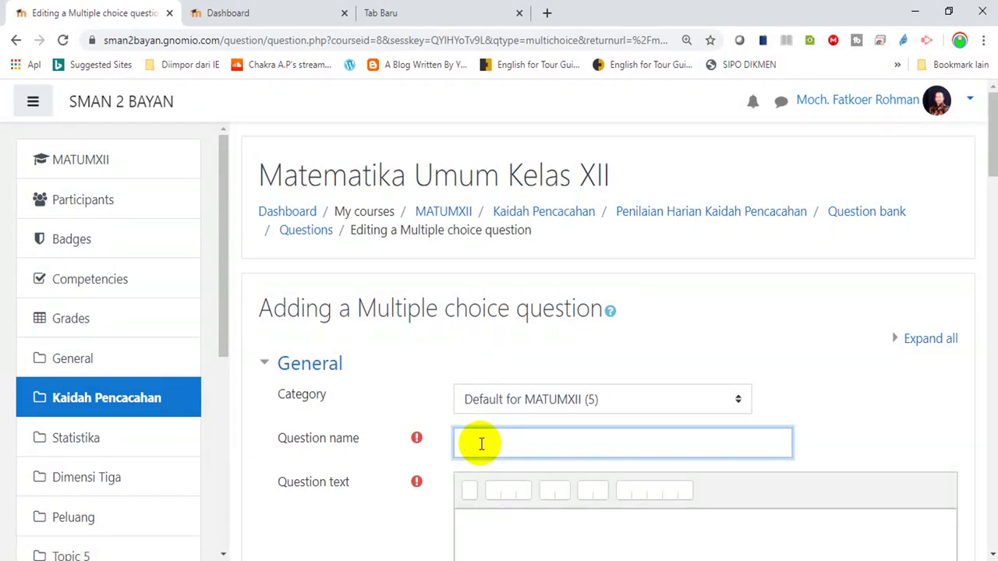
type("3")
- Begin the question text with "Penyelesaian persamaan" followed by an empty pair of \( \) formula delimiters
left_click_drag(989, 156, 989, 198)
left_click(525, 269)
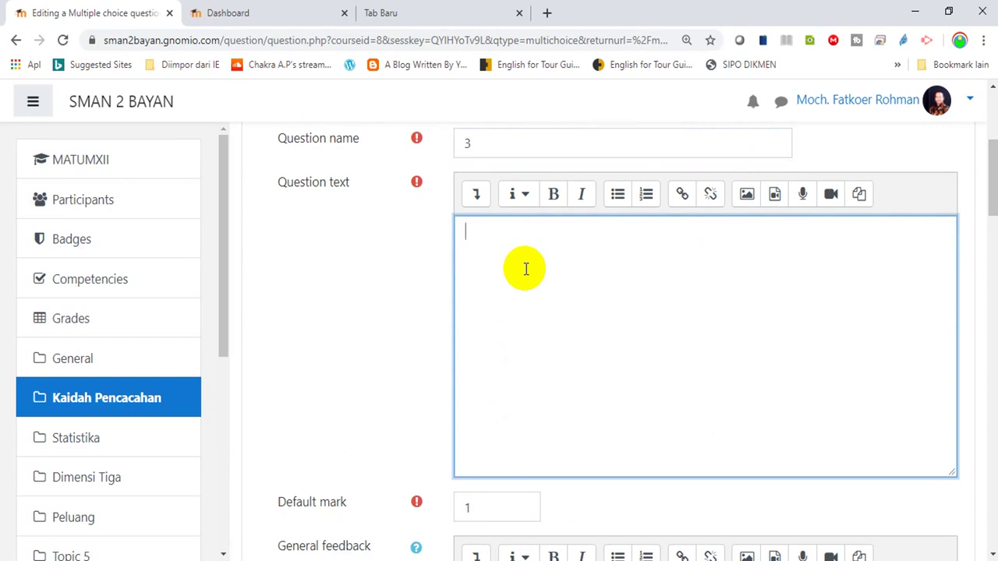
type("Penyelesaian persa")
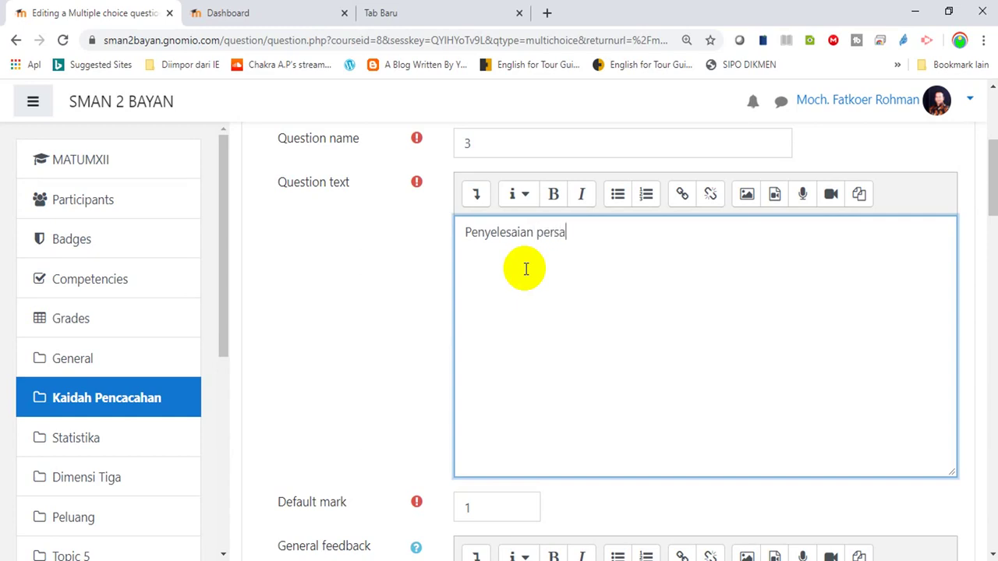
type("maan")
type("\\")
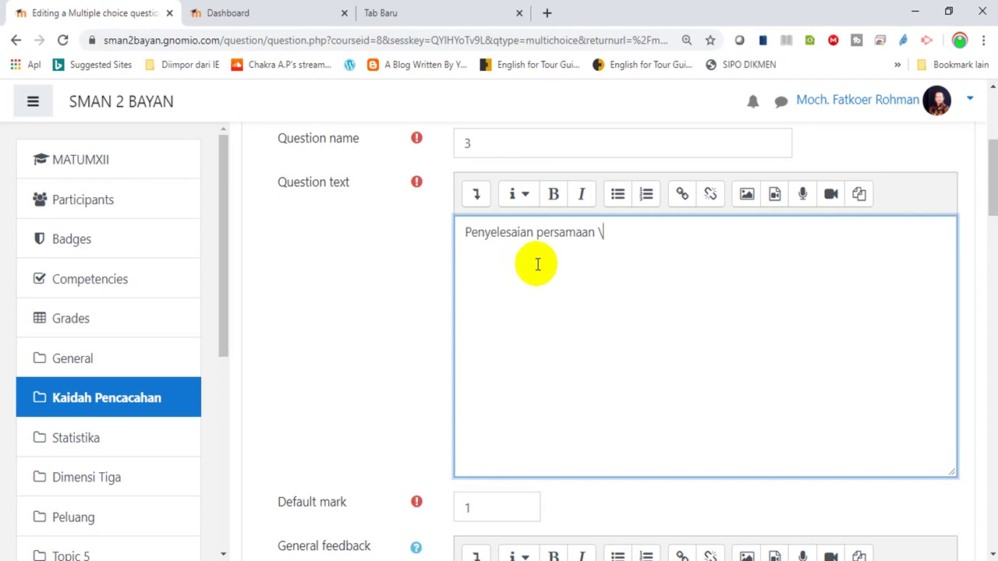
type("(\\)")
- Remove the extra spaces between the formula delimiters and enter the equation x^2-2x-3=0 inside them
left_click(641, 234)
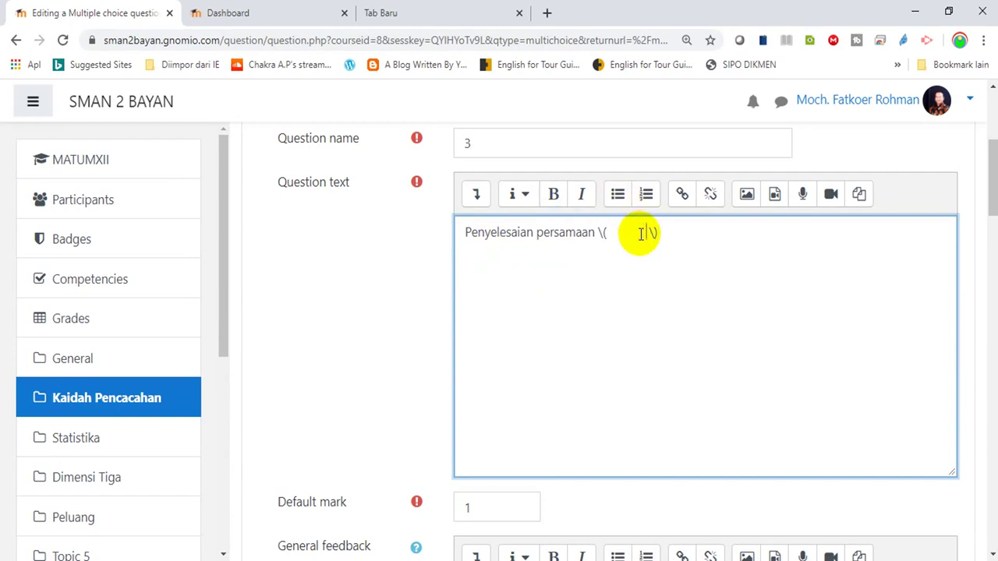
key("BackSpace")
key("BackSpace")
key("BackSpace")
key("BackSpace")
key("BackSpace")
key("BackSpace")
key("BackSpace")
key("BackSpace")
key("BackSpace")
key("BackSpace")
key("BackSpace")
key("BackSpace")
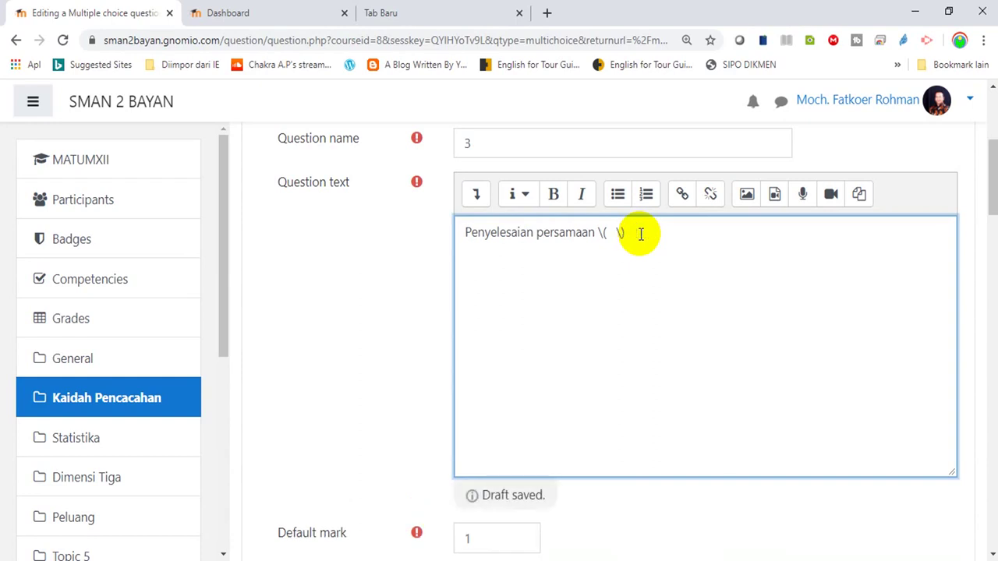
type("x^2")
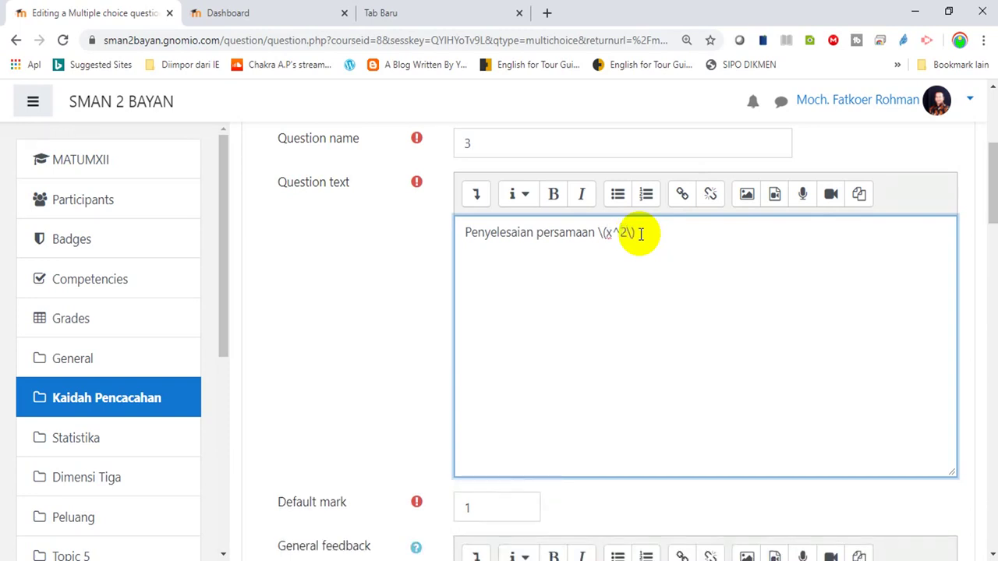
type("-2x-3=0")
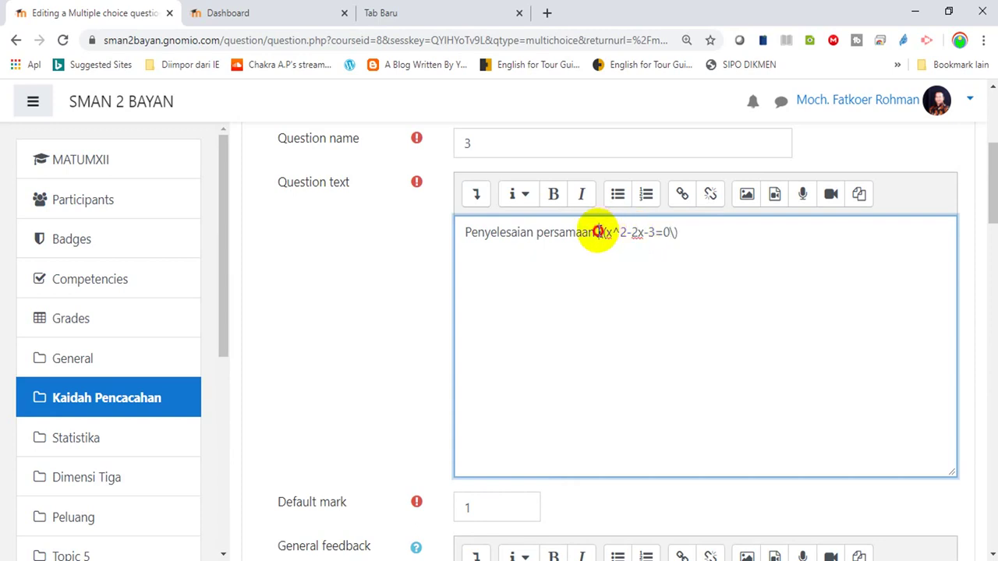
left_click_drag(597, 231, 681, 236)
left_click(695, 237)
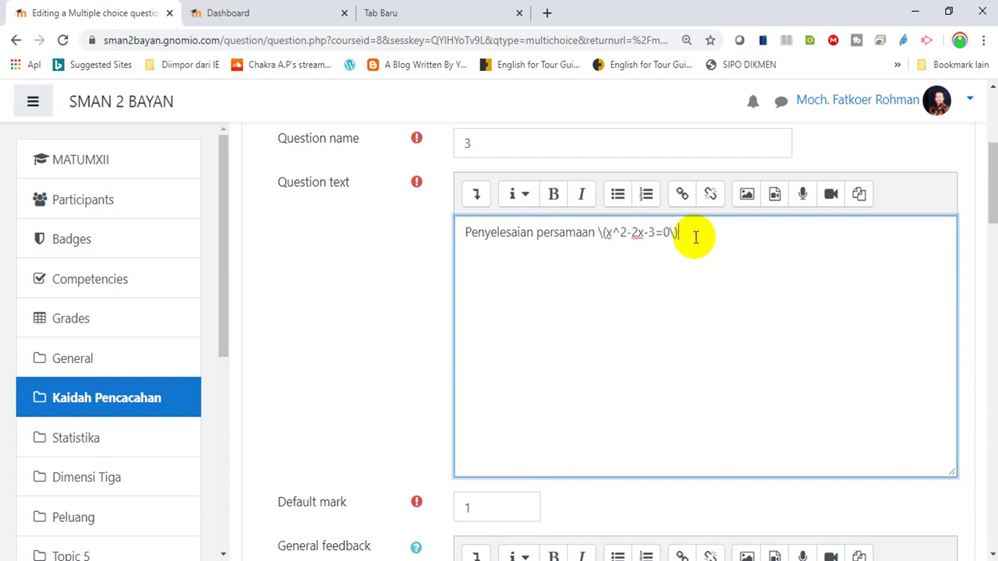
left_click_drag(601, 231, 616, 237)
left_click(615, 236)
left_click(684, 231)
- Replace the prefilled answers of Choice 1 with "3 atau 4" and Choice 2 with "4 atau 5"
left_click_drag(988, 197, 987, 297)
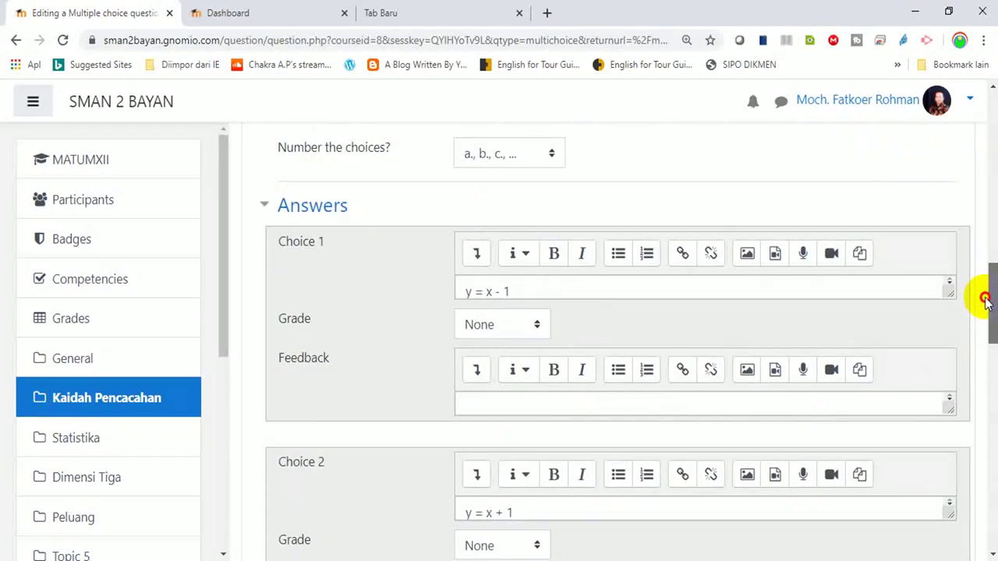
left_click_drag(523, 292, 439, 289)
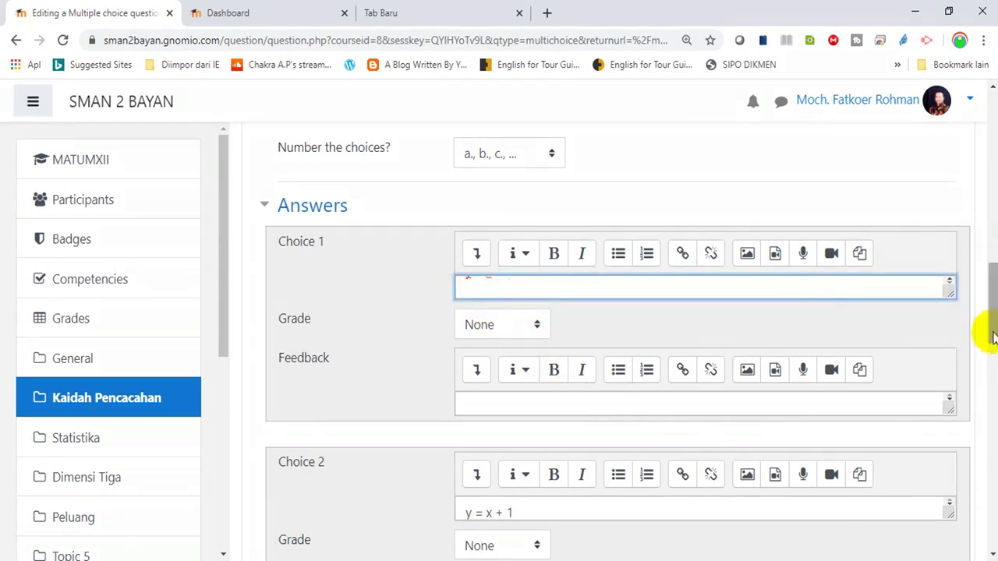
left_click_drag(989, 301, 986, 274)
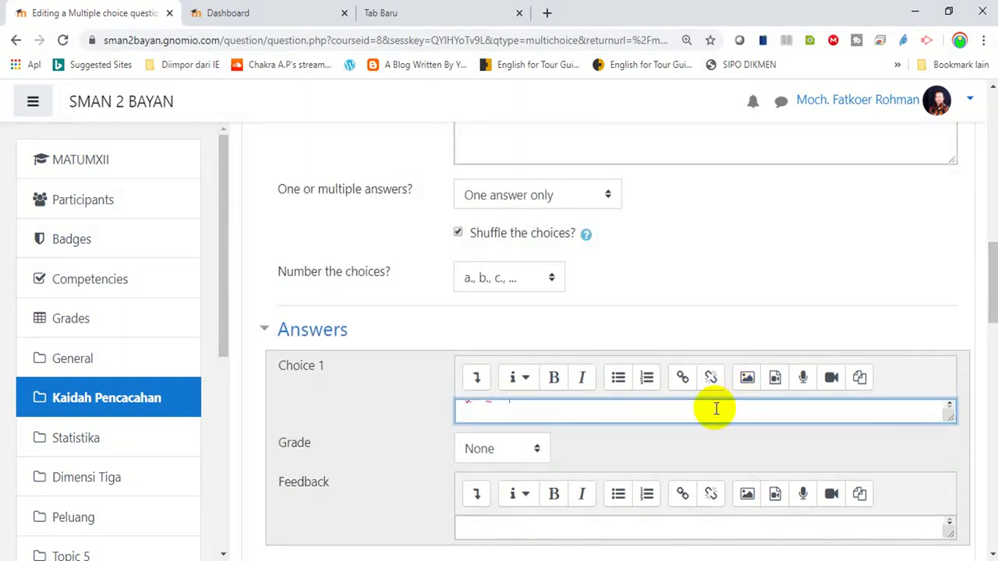
triple_click(715, 409)
type("3 atau 4")
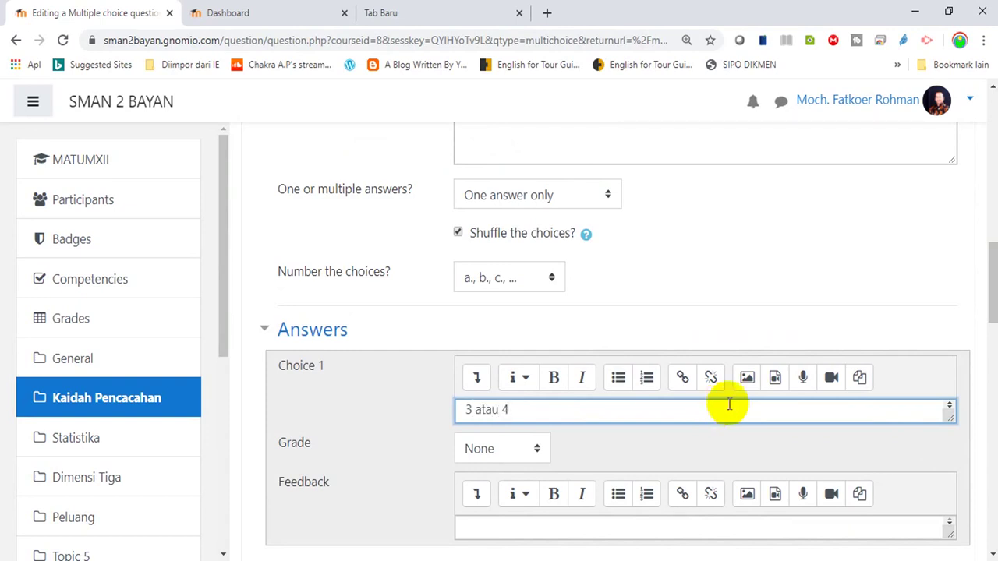
left_click_drag(992, 279, 987, 323)
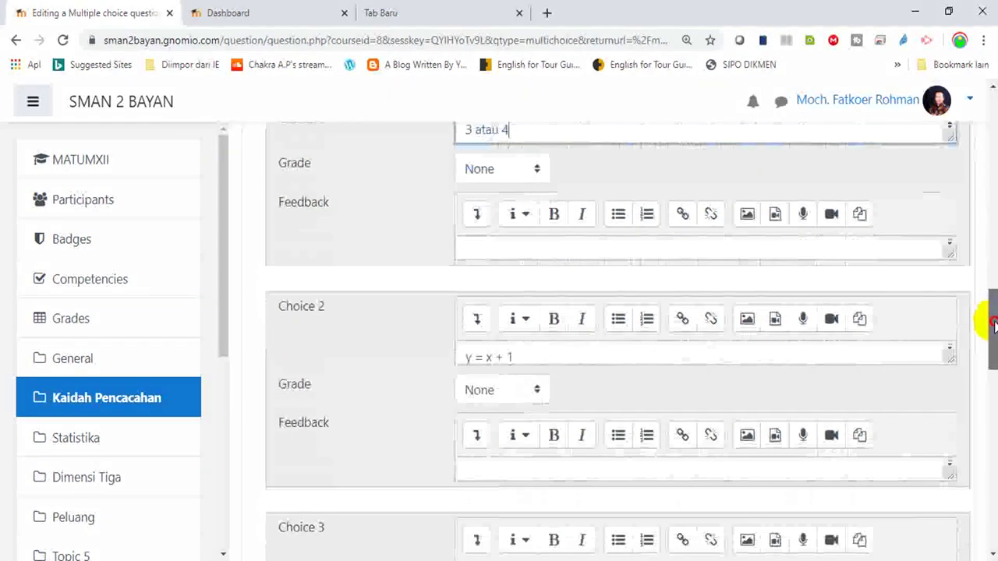
left_click_drag(513, 357, 416, 360)
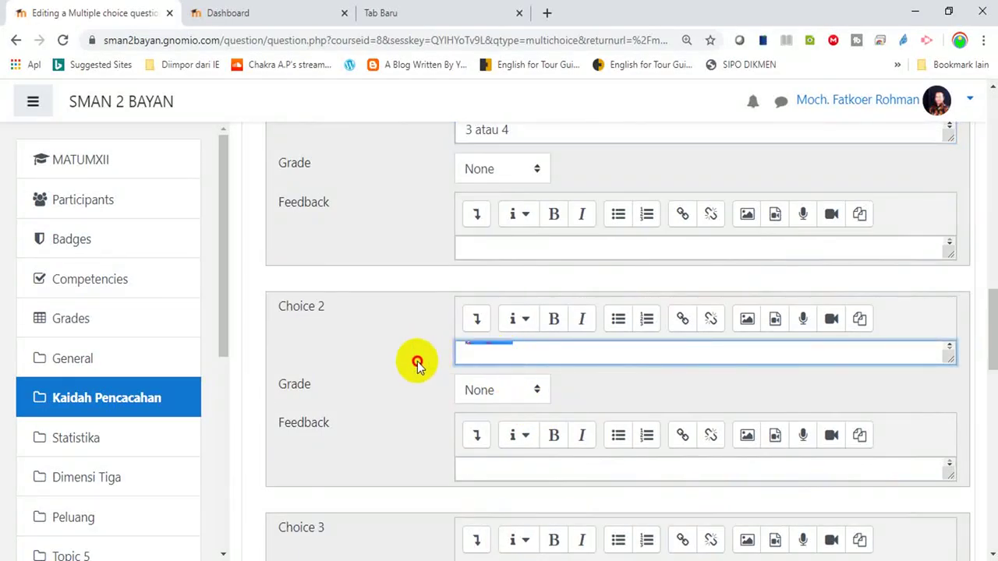
type("4 atau 5")
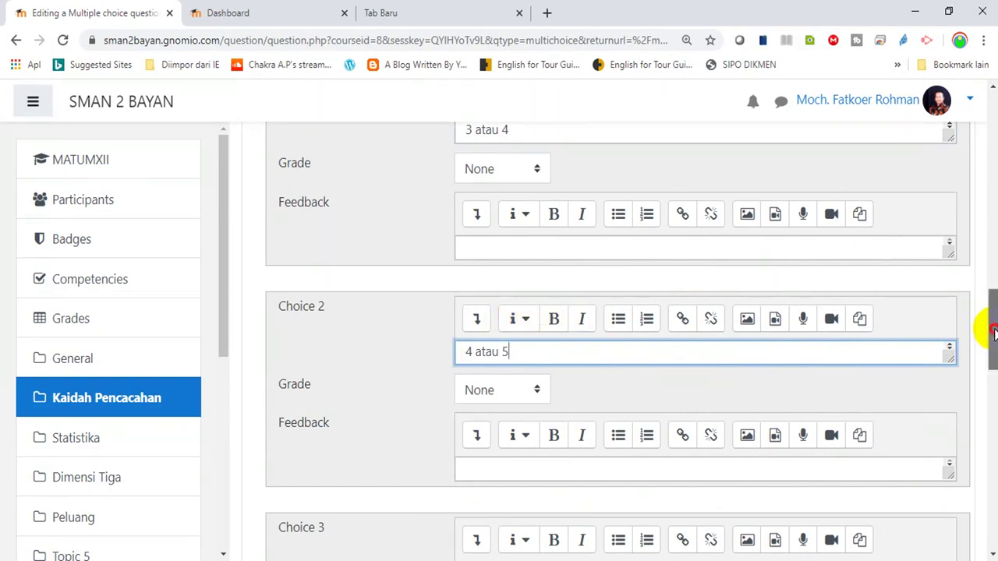
- Replace Choice 3's answer with "-1 atau 3" and set its grade to 100%
left_click_drag(989, 327, 988, 344)
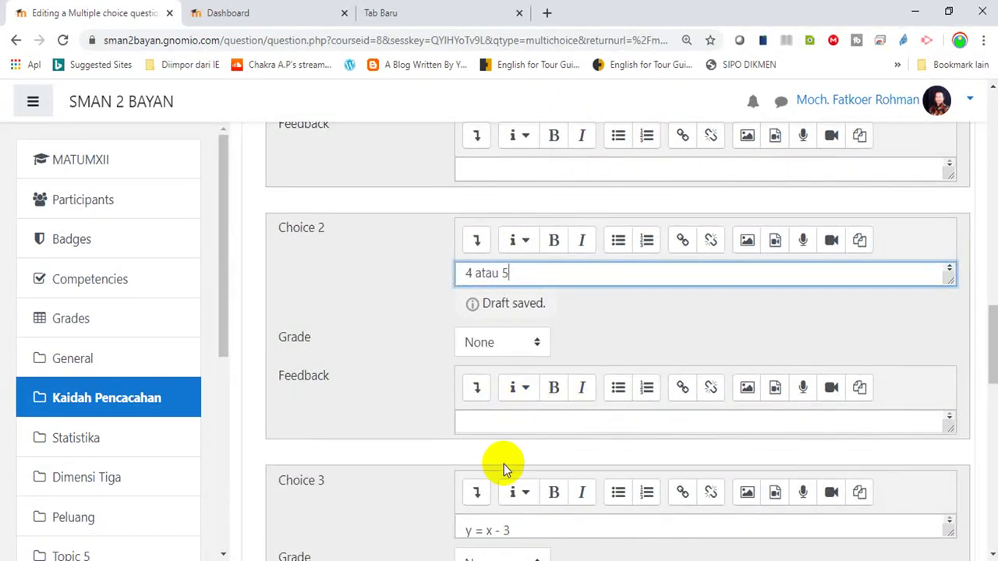
left_click(545, 525)
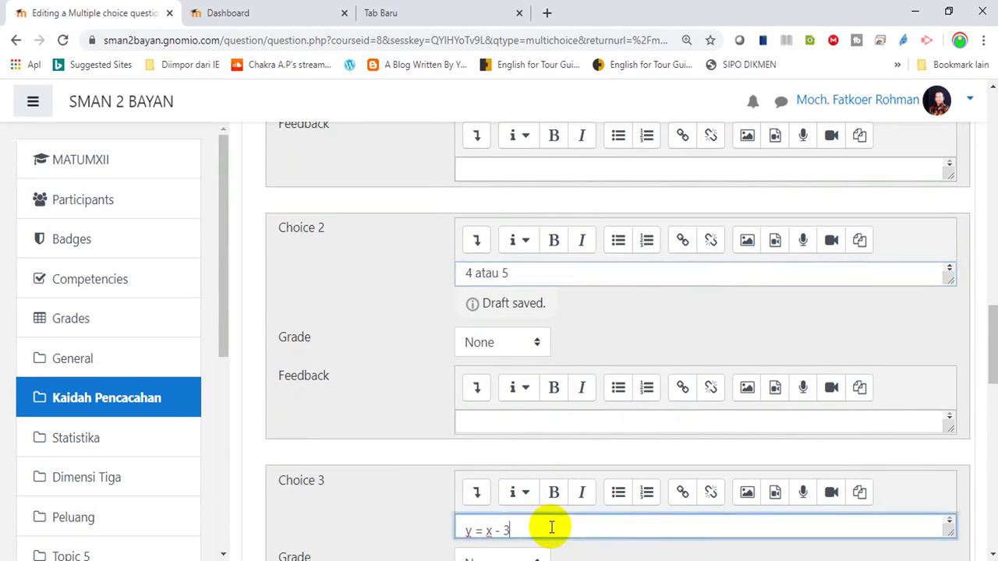
left_click_drag(545, 526, 396, 538)
type("-1 ata")
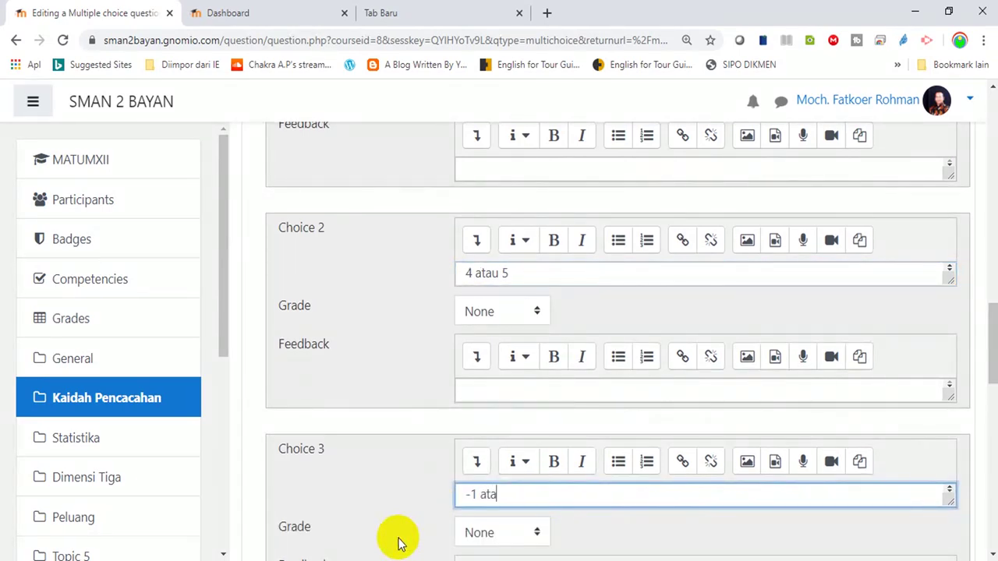
type("u 3")
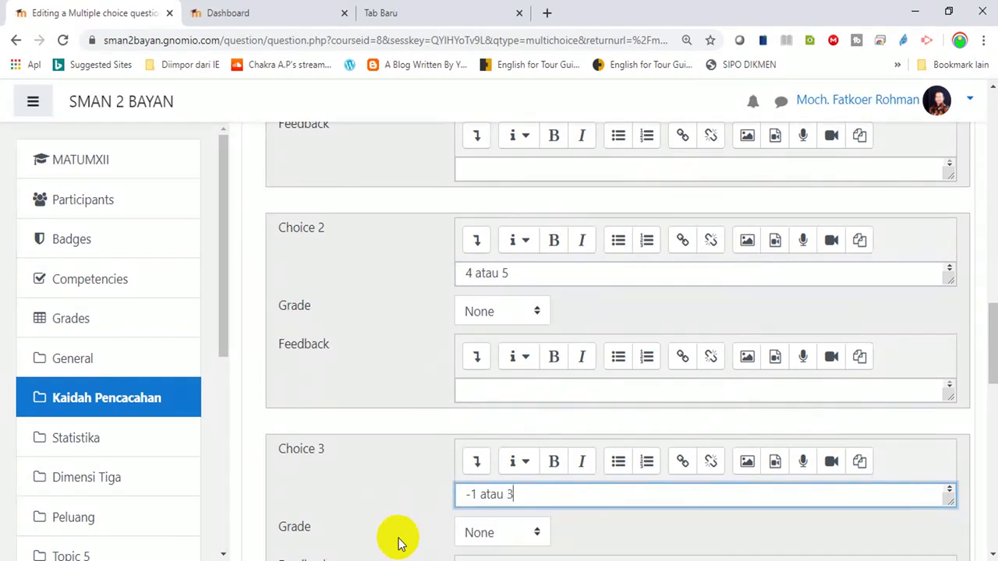
left_click(534, 530)
scroll(491, 351, "down", 1)
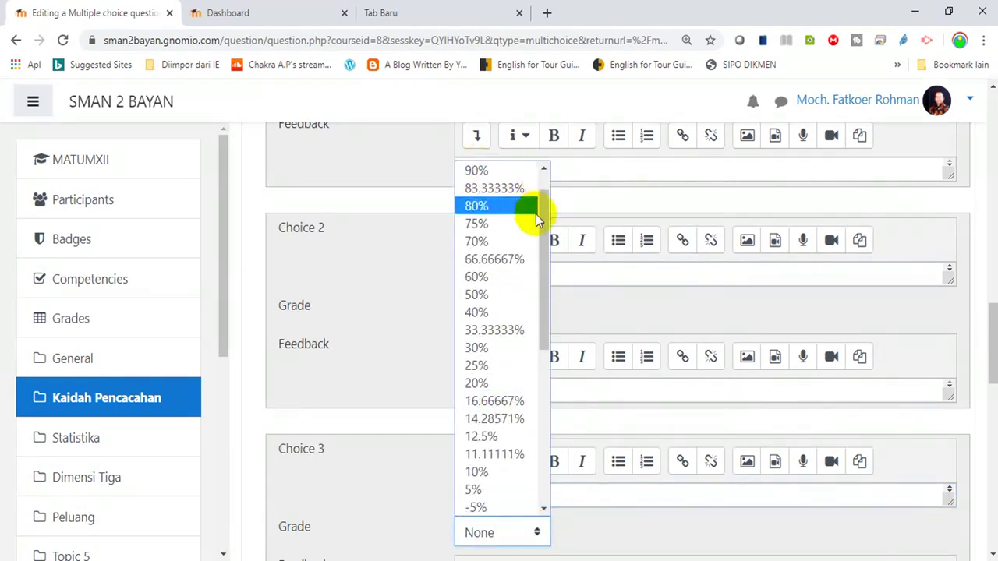
scroll(545, 230, "up", 1)
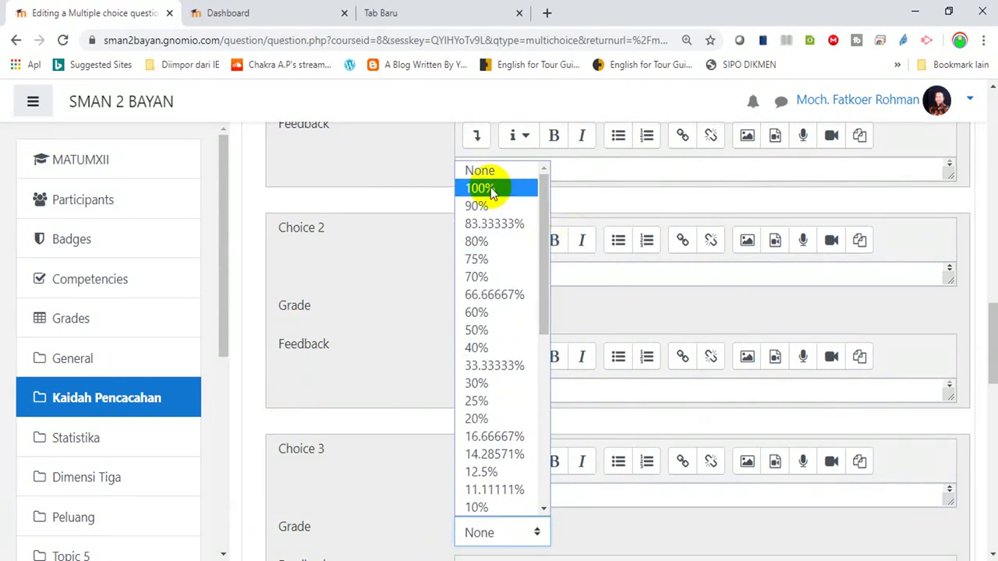
left_click(490, 187)
- Replace Choice 4's prefilled answer with "5 atau 1"
left_click_drag(992, 331, 991, 412)
left_click(516, 186)
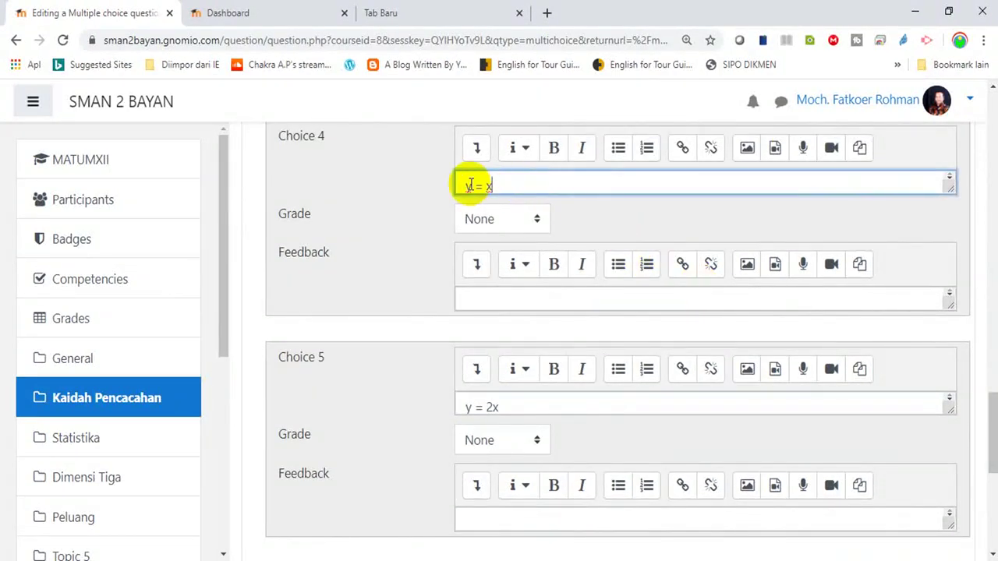
key("ctrl+a")
key("BackSpace")
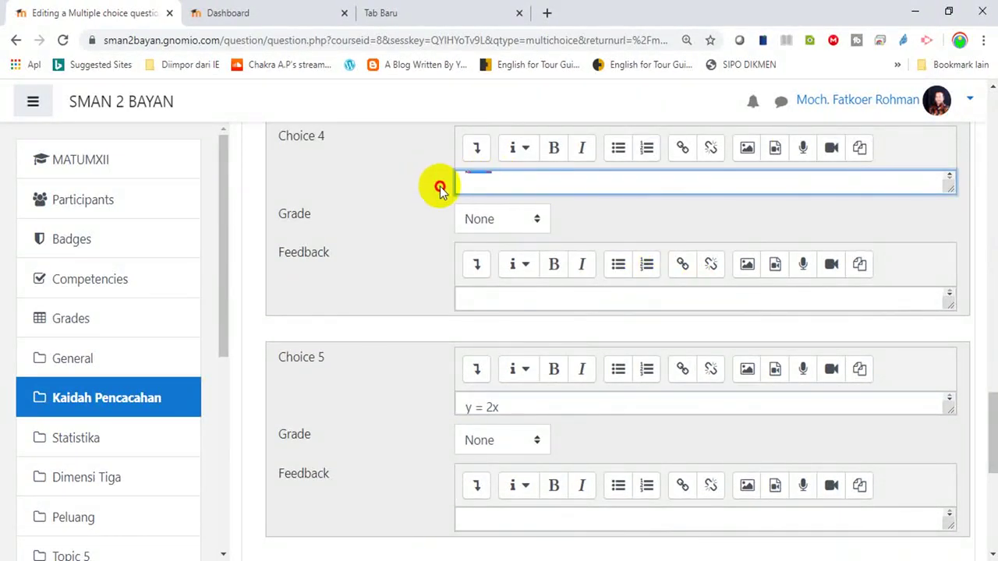
type("5 atau 1")
- Replace Choice 5's prefilled answer with "1 atau 5" and save the question
left_click_drag(517, 408, 385, 412)
type("1")
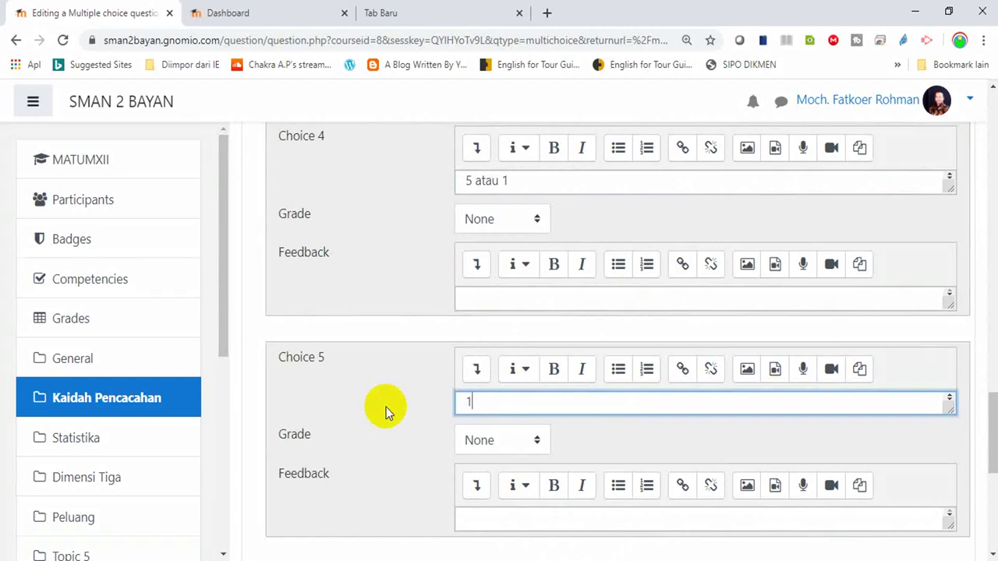
type(" atau 5")
left_click_drag(994, 405, 990, 445)
left_click(508, 554)
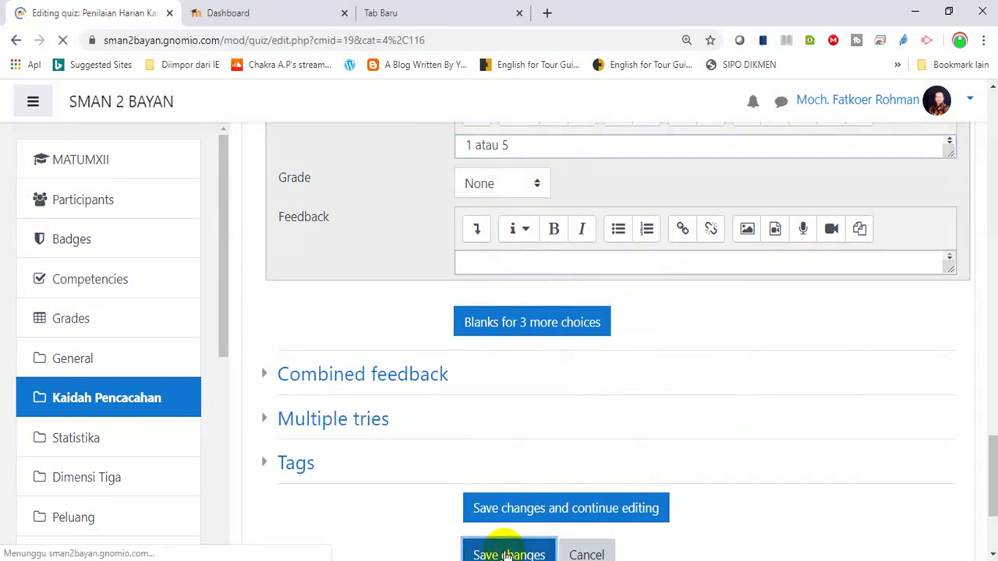
- Preview question 3 to check how its equation and answer choices are rendered, and close the preview
left_click_drag(991, 234, 989, 337)
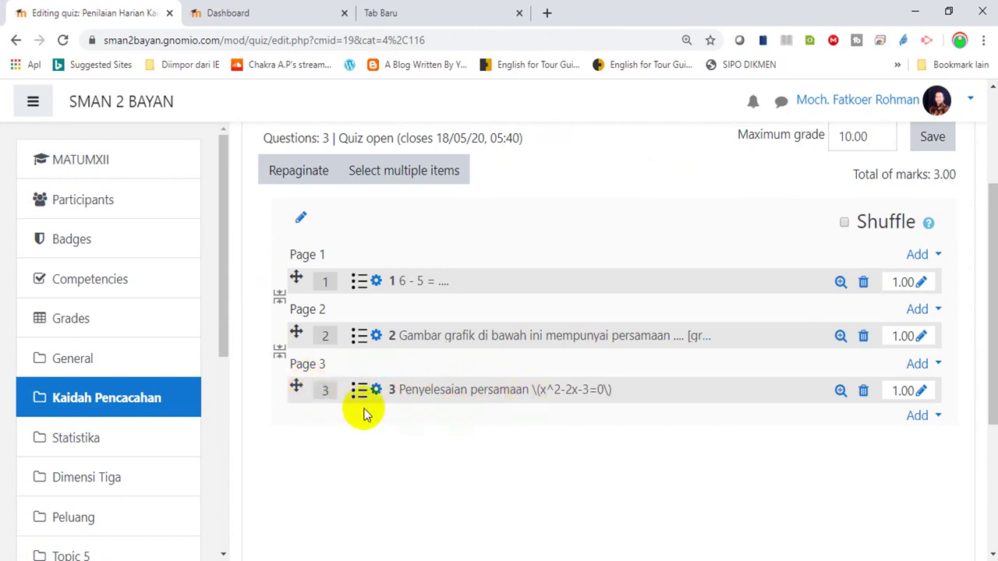
left_click(840, 390)
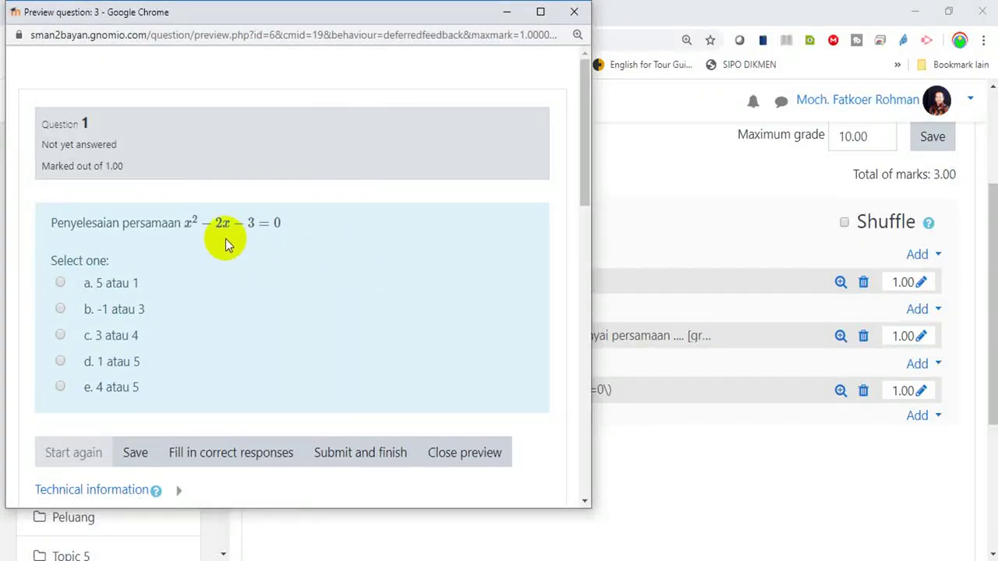
left_click_drag(182, 223, 298, 241)
left_click(298, 240)
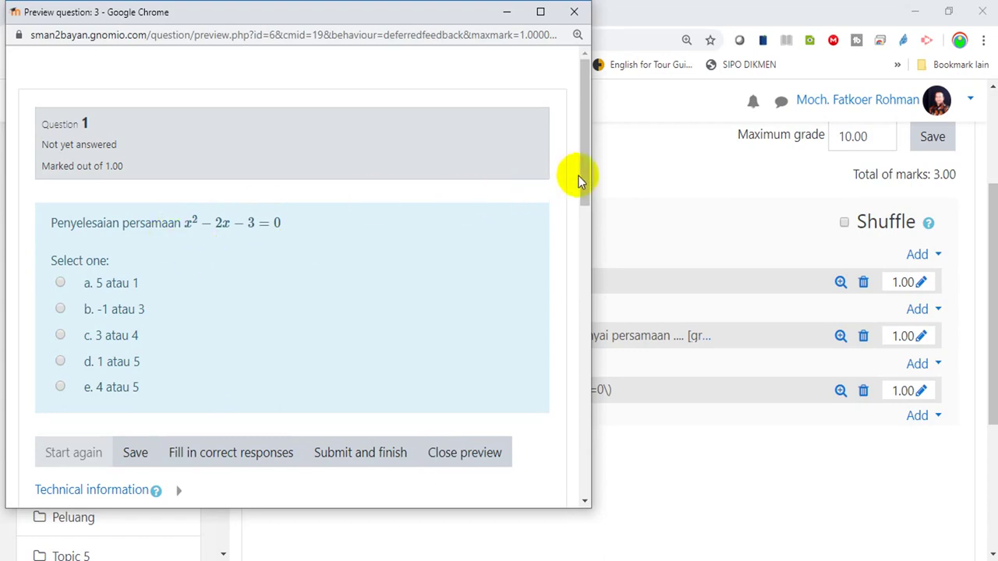
mouse_move(582, 179)
left_mouse_down()
mouse_move(590, 216)
mouse_move(586, 177)
left_mouse_up()
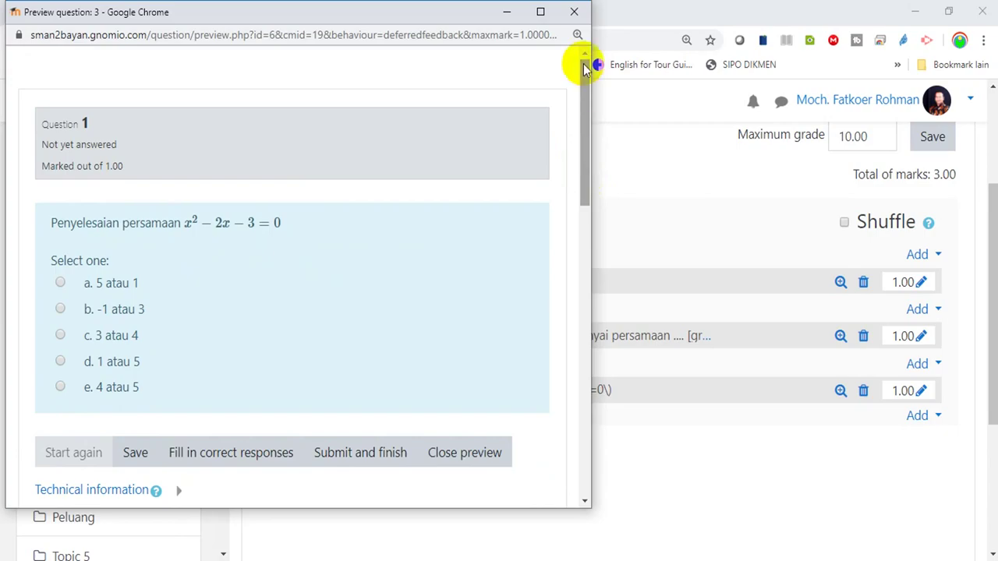
left_click(572, 10)
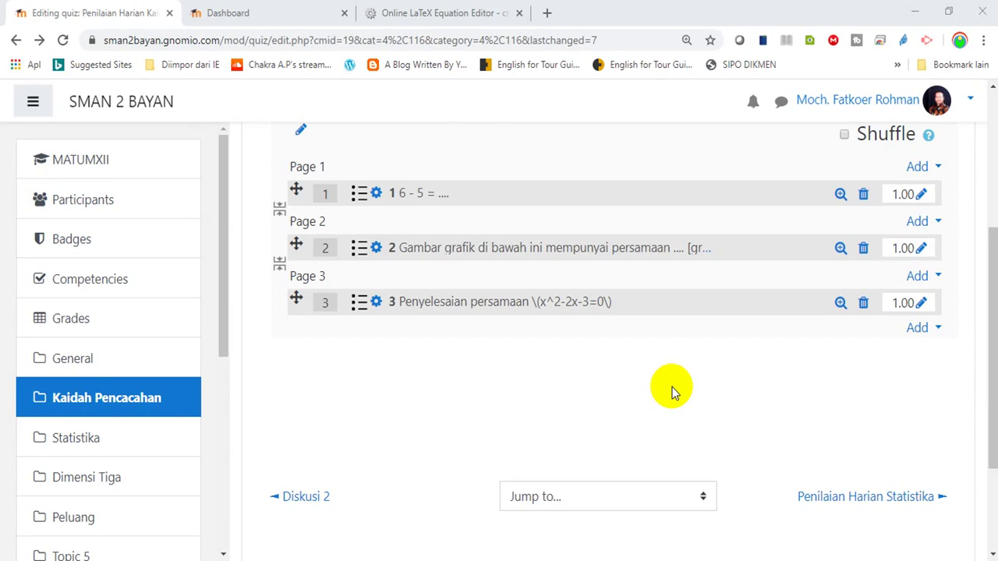
- Add a new multiple choice question after question 3 in the quiz and name it 4
left_click(934, 331)
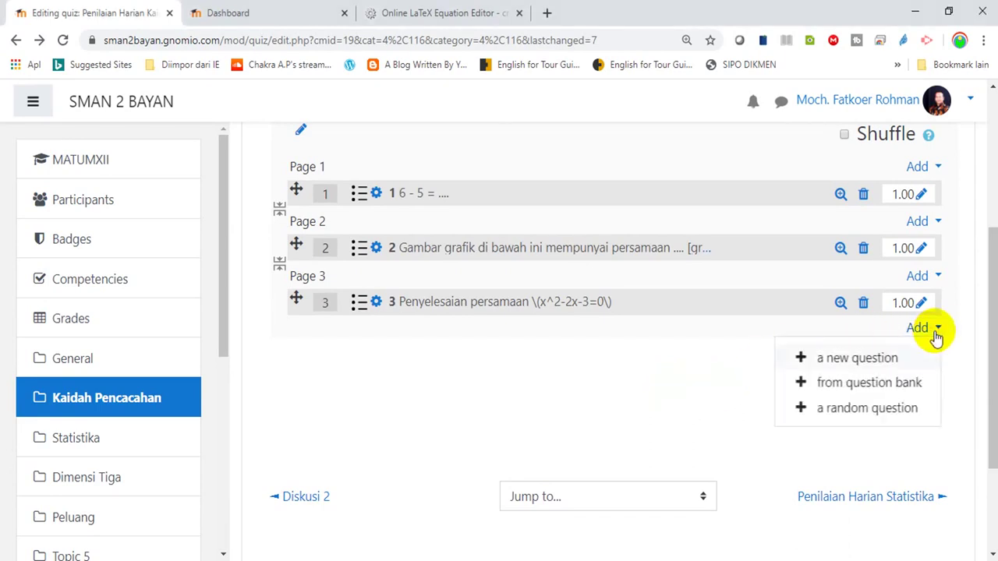
left_click(839, 358)
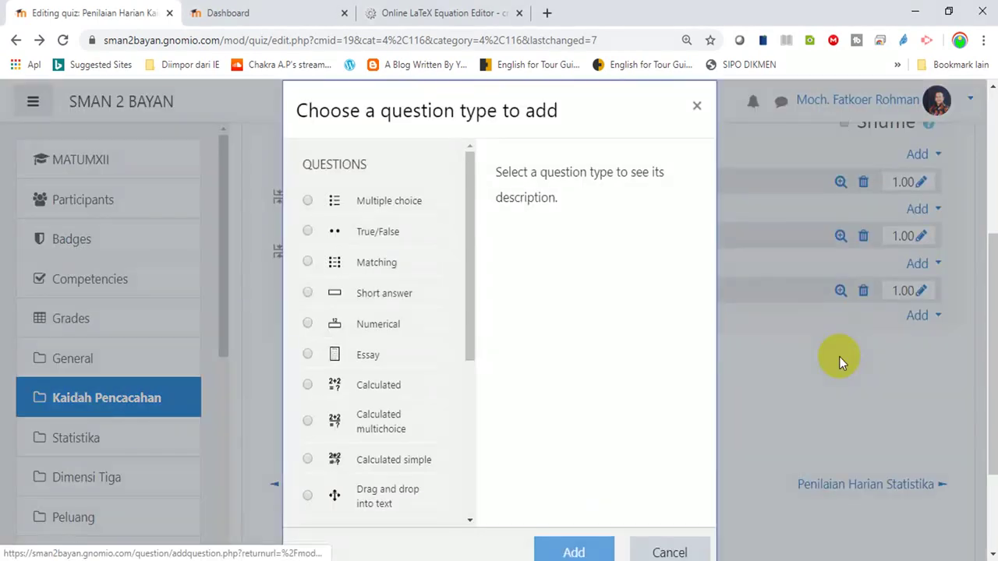
left_click(308, 201)
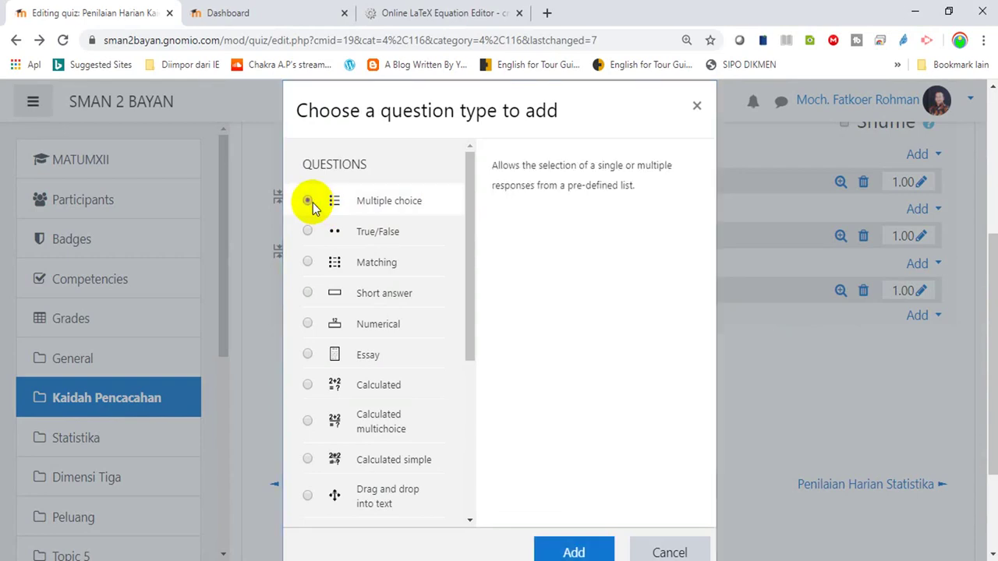
left_click(570, 549)
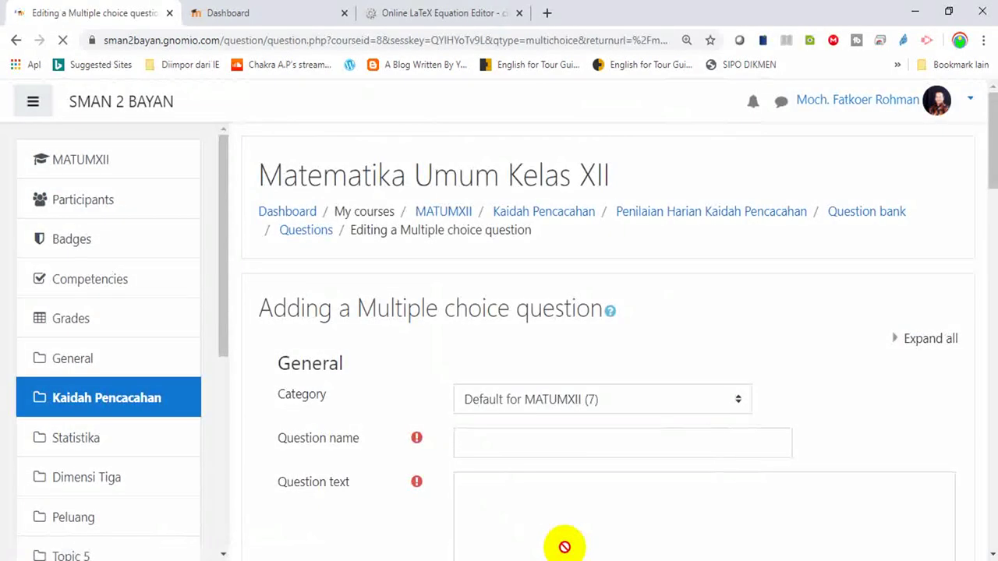
left_click(585, 442)
type("4")
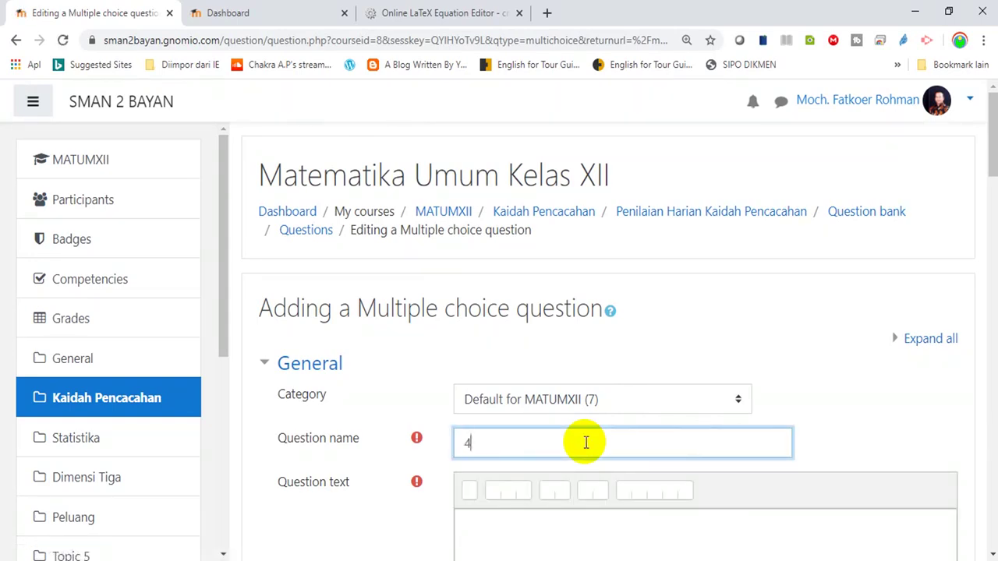
- Begin the question text of question 4 with "Bentuk sederhana dari"
left_click_drag(991, 150, 975, 190)
left_click(506, 299)
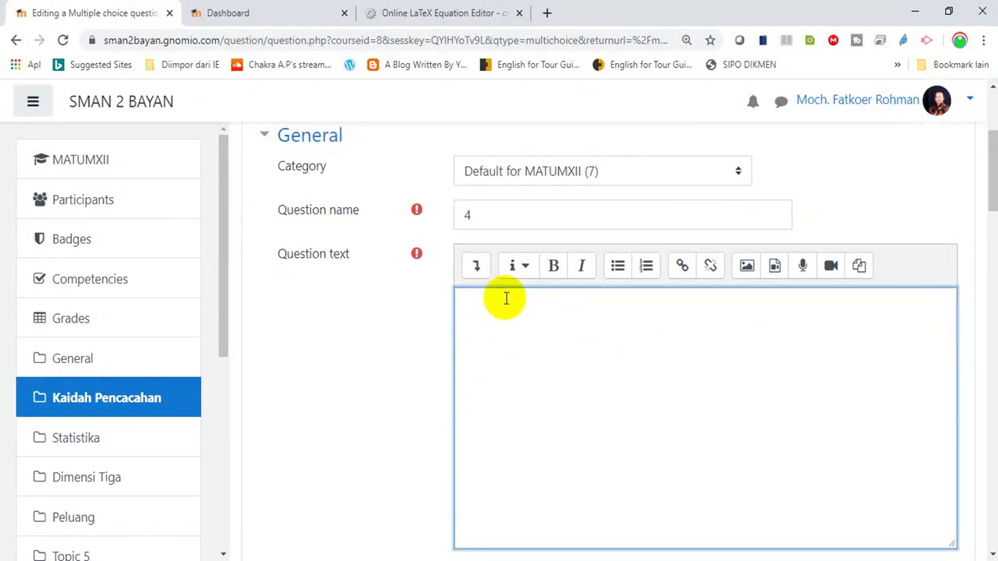
type("Bentuk sedr")
key("BackSpace")
type("erhana dari")
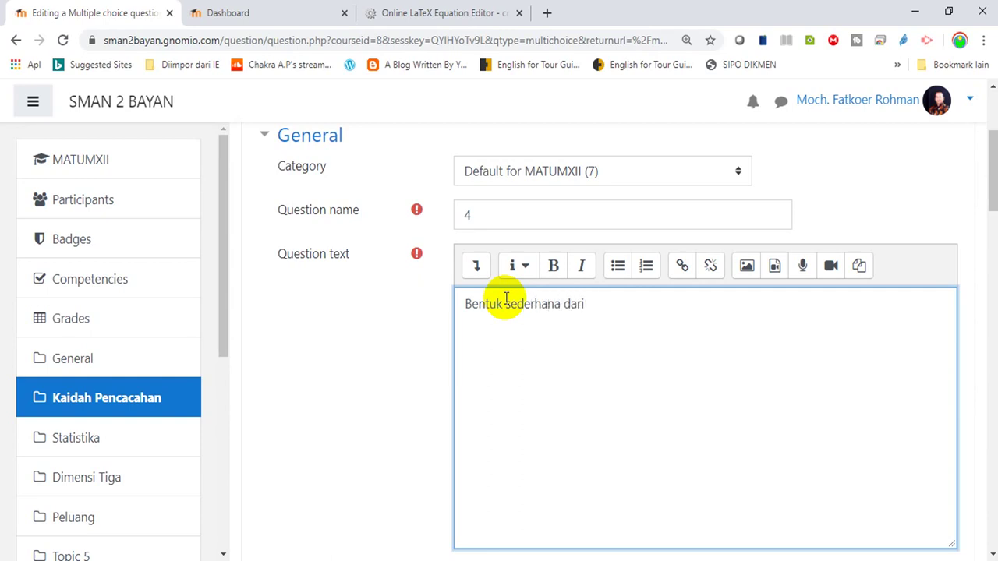
key("BackSpace")
key("BackSpace")
key("BackSpace")
type("ri")
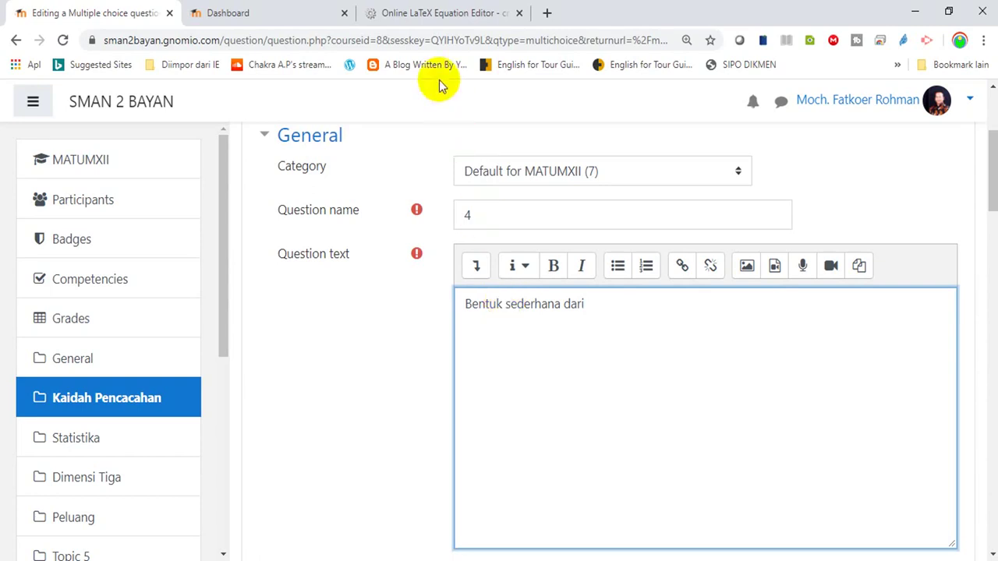
- Switch to the Online LaTeX Equation Editor and clear the existing equation from its input box
left_click(410, 14)
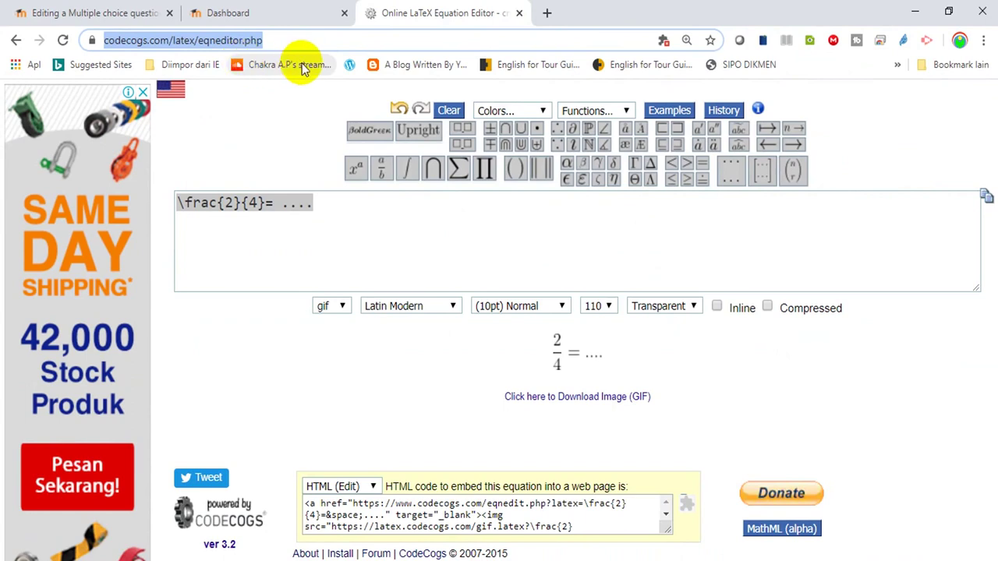
left_click(322, 205)
key("BackSpace")
key("BackSpace")
key("BackSpace")
key("BackSpace")
key("BackSpace")
key("BackSpace")
key("BackSpace")
key("BackSpace")
key("BackSpace")
key("BackSpace")
key("BackSpace")
key("BackSpace")
key("BackSpace")
key("BackSpace")
key("BackSpace")
key("BackSpace")
key("BackSpace")
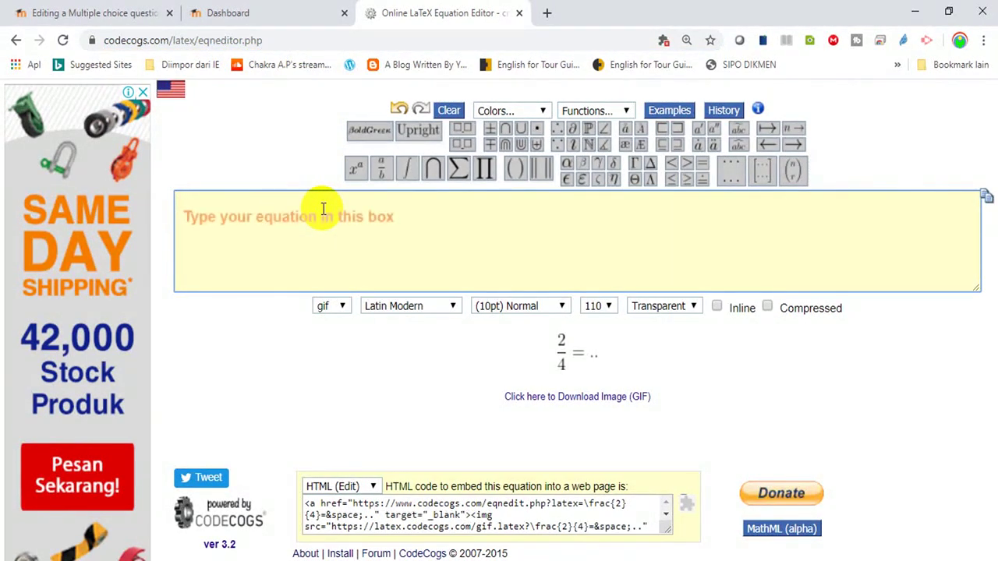
- Insert a fraction template and fill it with numerator 3 and denominator 6 to form \frac{3}{6}
mouse_move(380, 174)
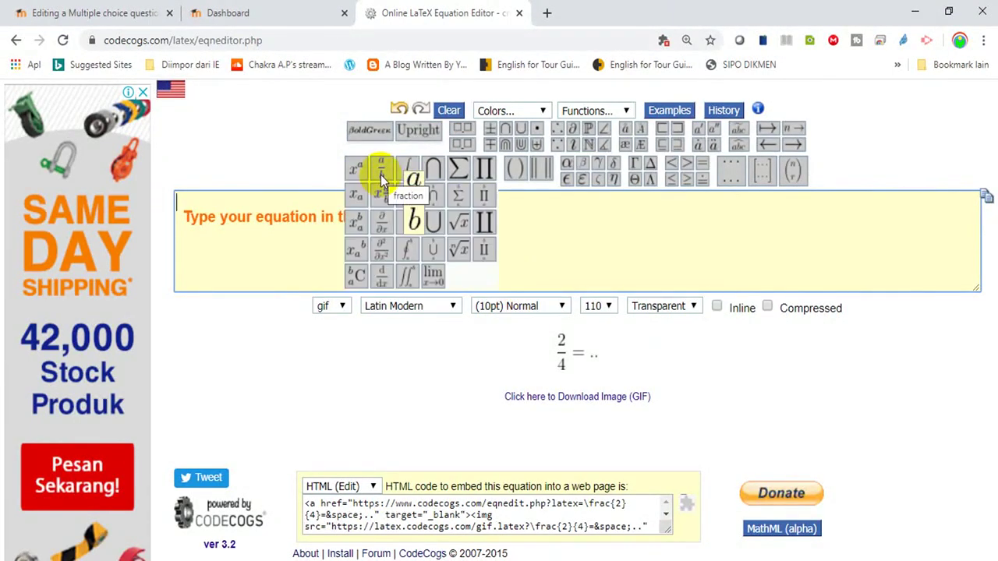
left_click(381, 175)
left_click(269, 196)
key("Left")
key("Left")
key("Left")
key("Left")
key("Left")
key("Left")
key("Left")
key("Left")
key("Left")
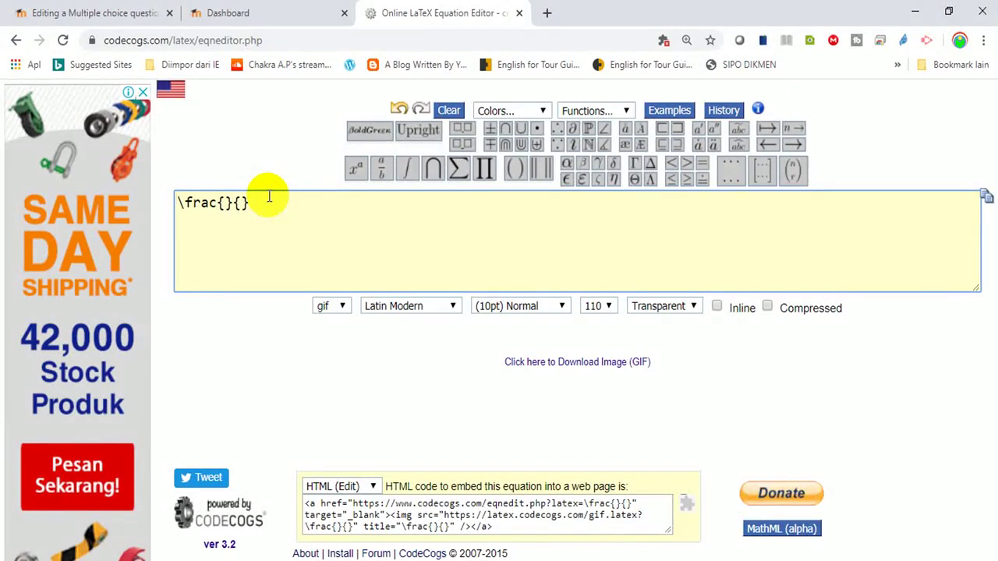
key("Right")
key("Right")
key("Right")
key("Right")
key("Right")
key("Right")
key("Right")
key("Right")
key("Left")
type("3")
key("Right")
key("Right")
type("6")
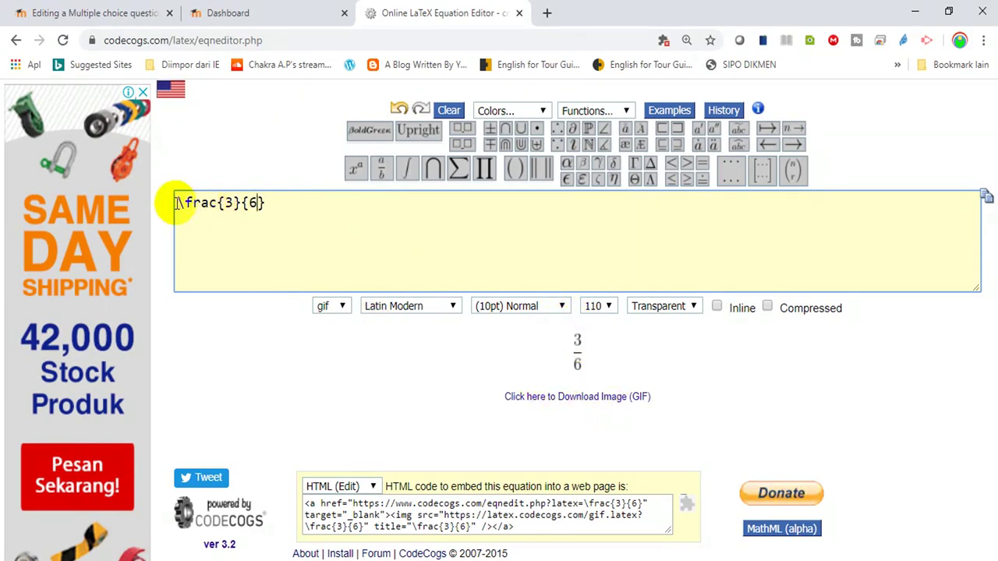
- Copy the \frac{3}{6} code and paste it after "Bentuk sederhana dari" in the Moodle question text
left_click_drag(177, 204, 290, 205)
key("ctrl+c")
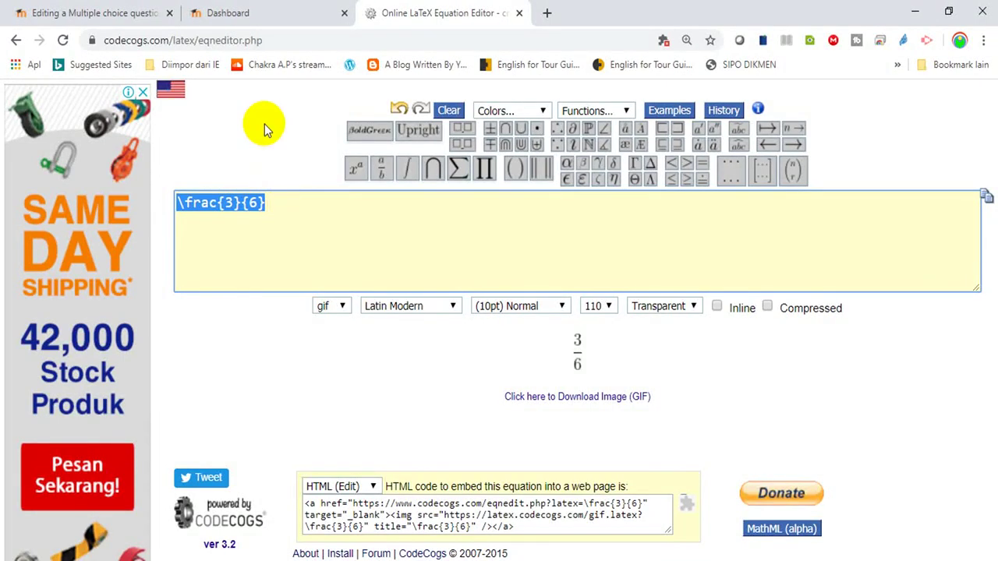
left_click(225, 16)
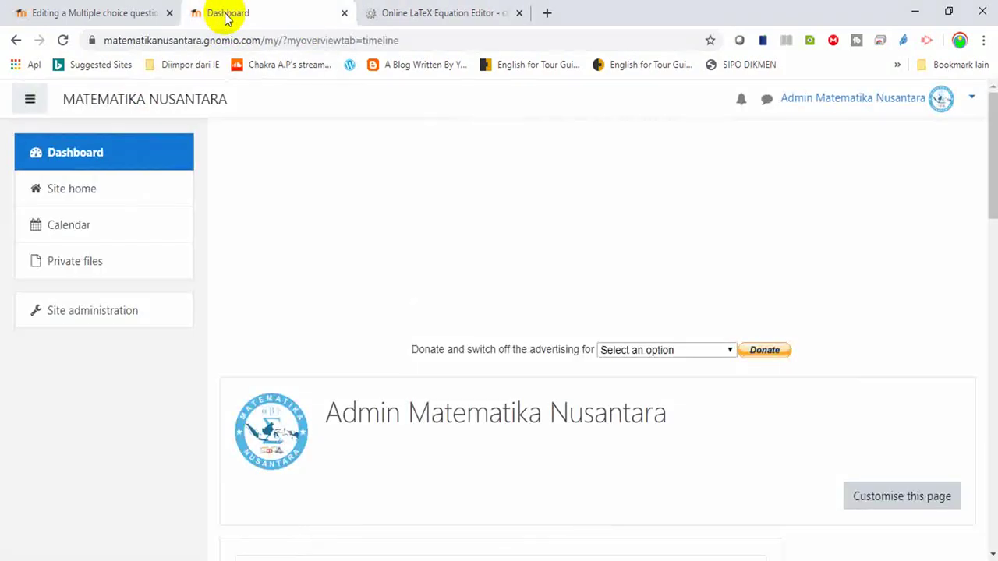
left_click(125, 13)
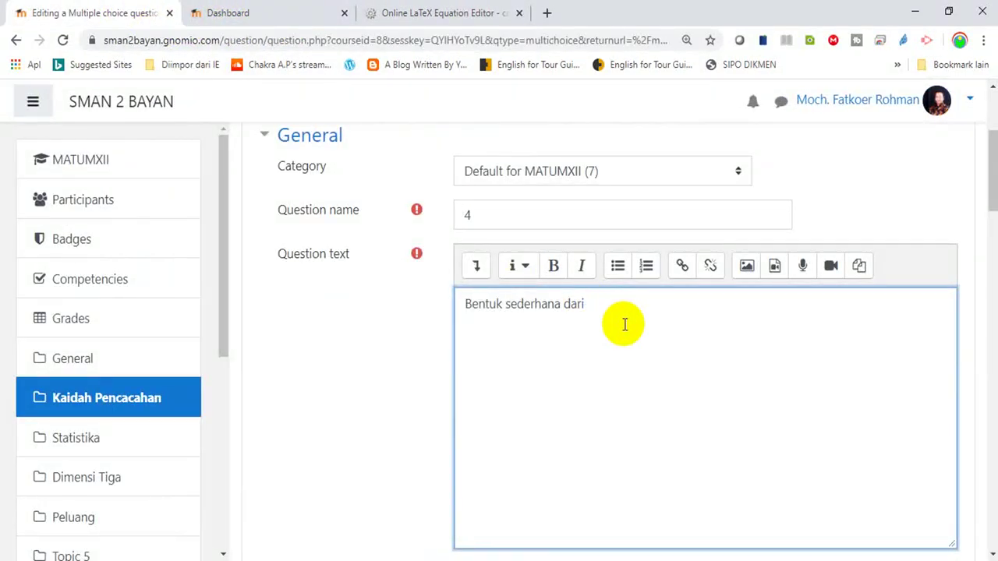
key("ctrl+v")
- Enclose the pasted fraction code in \( \) delimiters and end the question text with "adalah ...."
key("Left")
key("Left")
key("Left")
key("Left")
key("Left")
key("Left")
key("Left")
key("Left")
key("Left")
key("Left")
key("Left")
type("\\(")
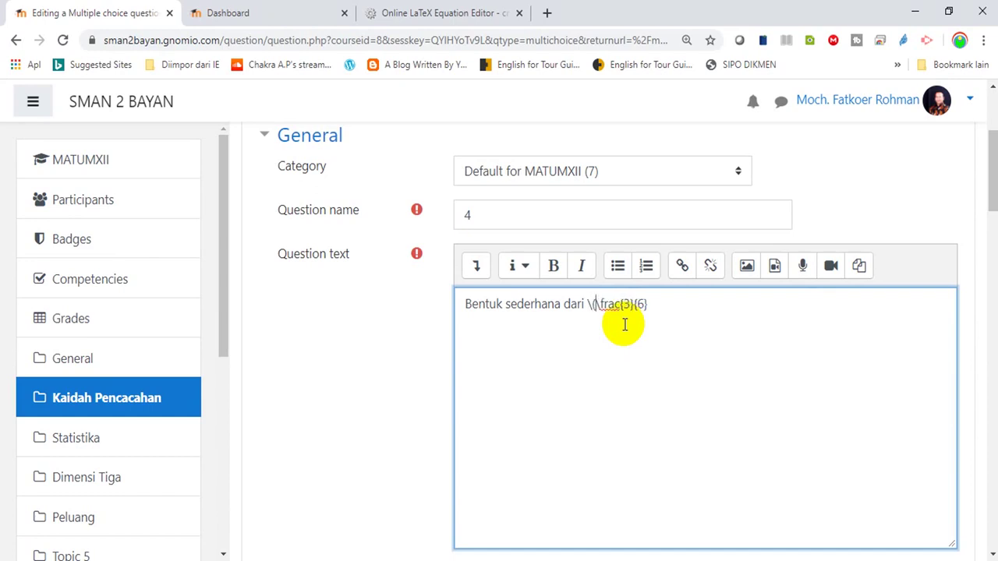
left_click(652, 307)
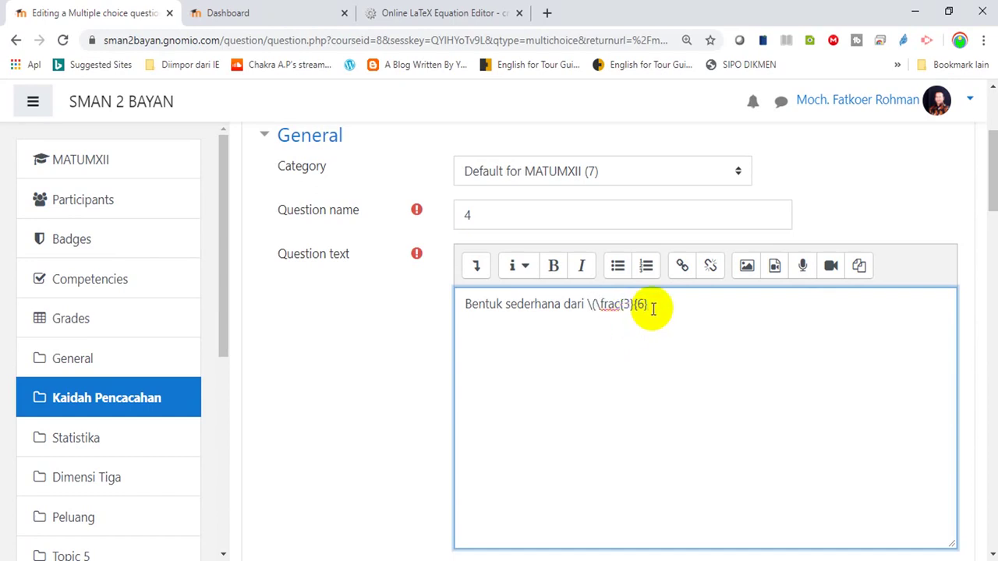
type("\\)")
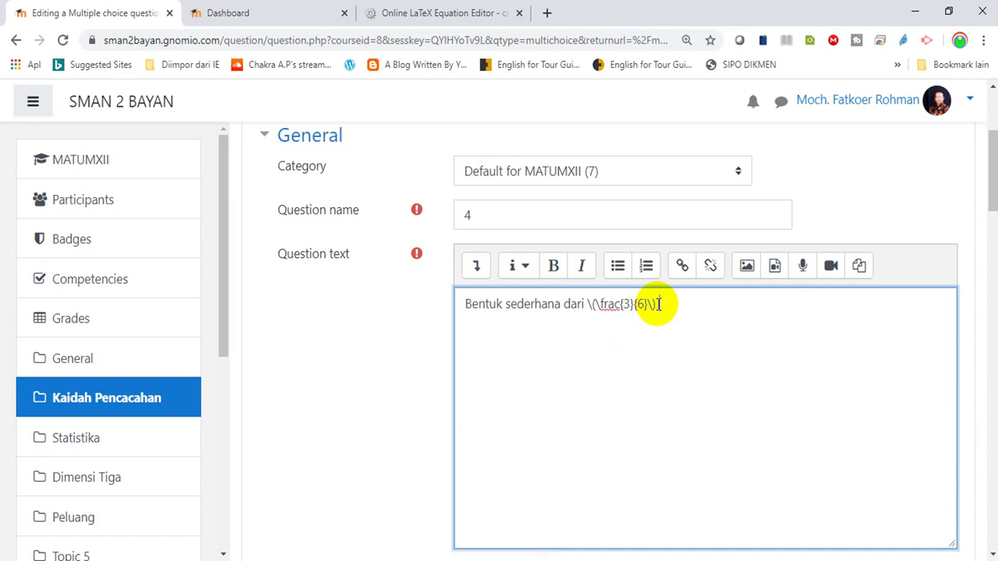
type("adalah ...")
- Copy the delimited formula \(\frac{3}{6}\) from the question text into Choice 1's answer
left_click_drag(990, 152, 992, 164)
left_click_drag(655, 272, 583, 272)
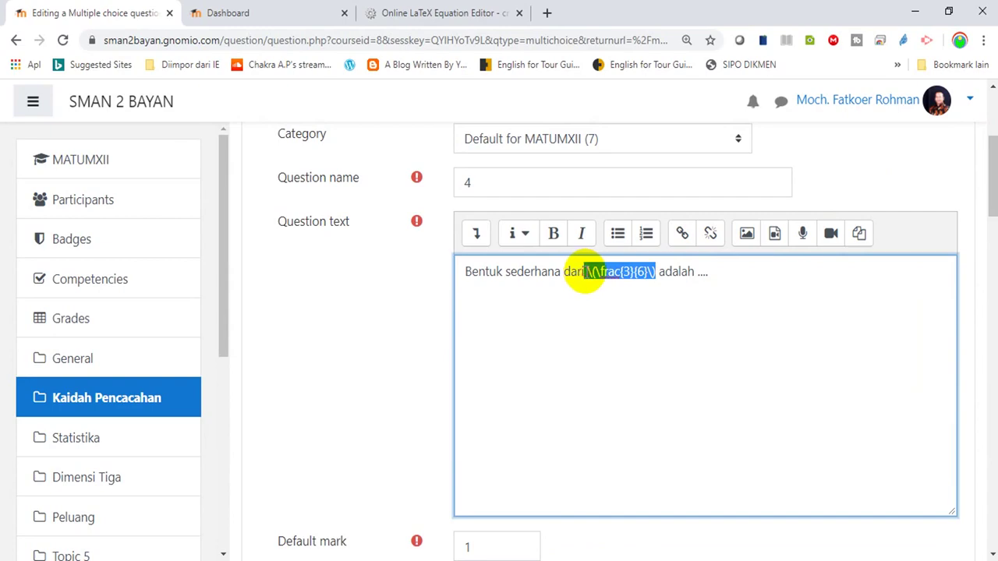
left_click_drag(989, 187, 990, 312)
left_click(606, 259)
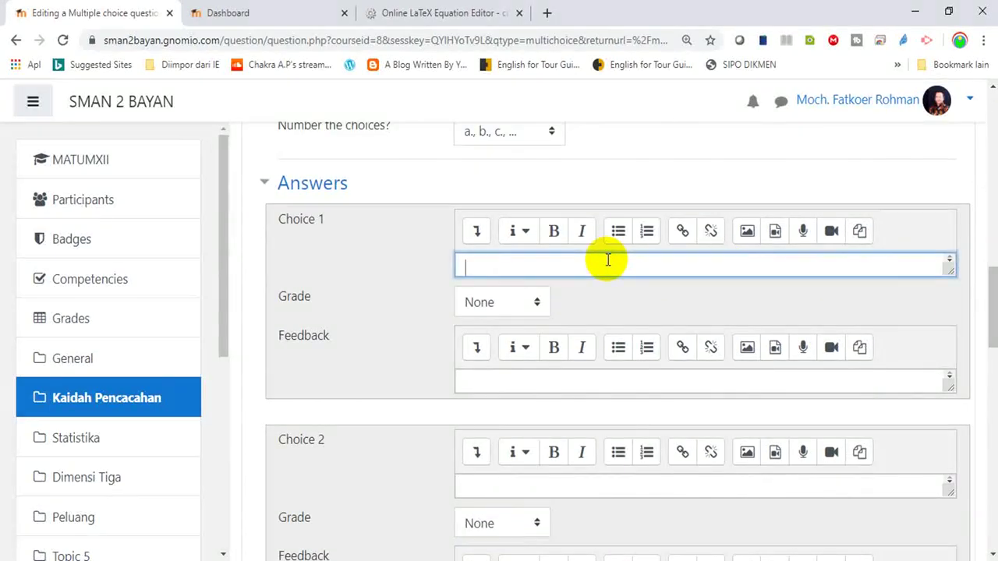
type("\\(\\frac{3}{6}\\)")
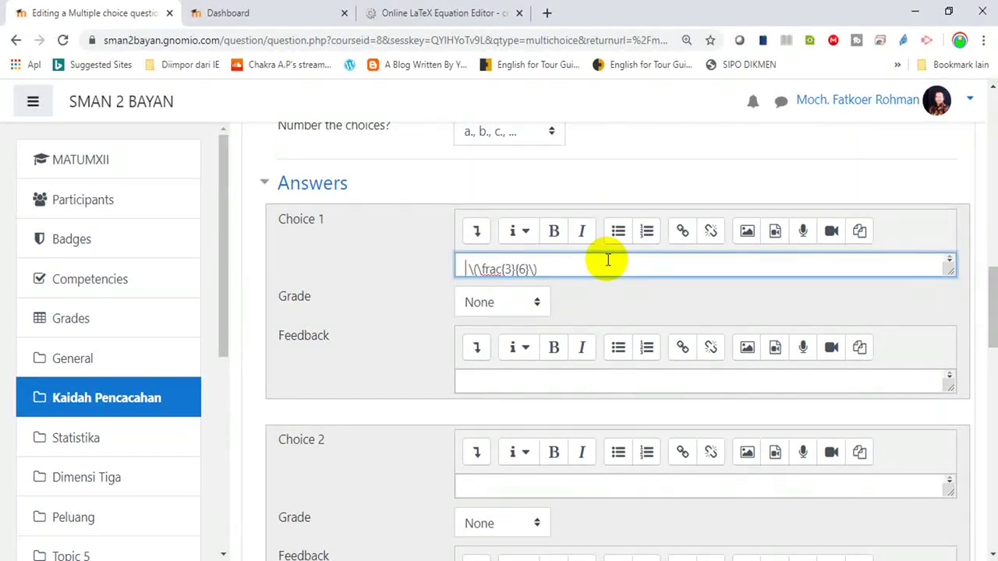
- Change Choice 1's formula to \(\frac{1}{2}\) and set its grade to 100%
left_click(511, 269)
key("BackSpace")
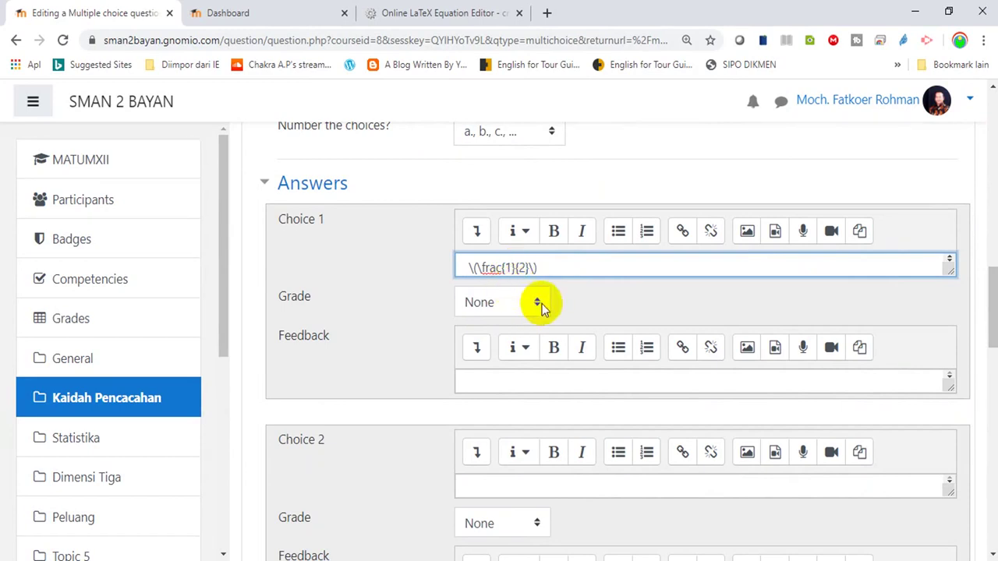
left_click(538, 304)
left_click(477, 28)
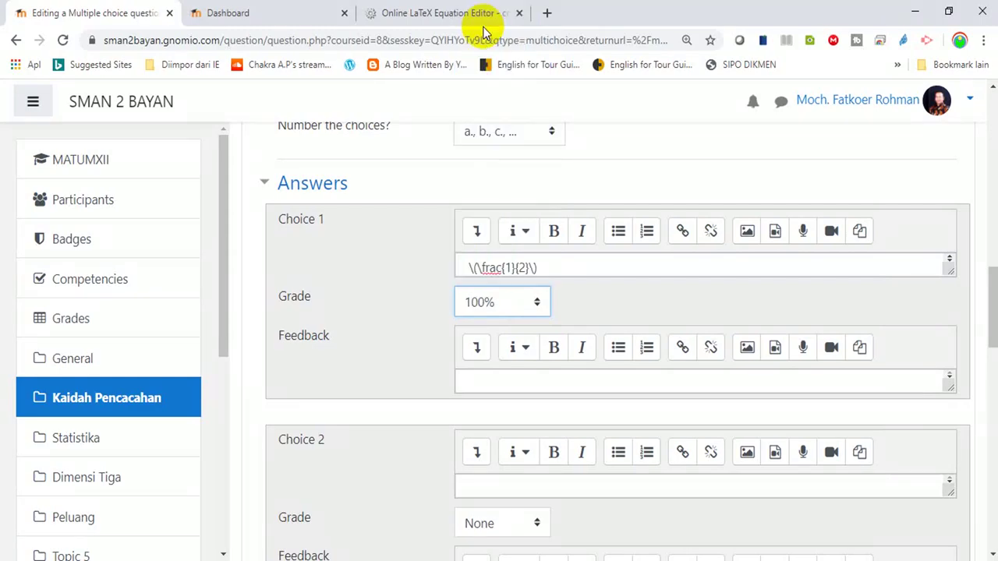
- Paste the copied formula into Choice 2's answer and change it to \(\frac{3}{5}\)
left_click_drag(995, 303, 842, 318)
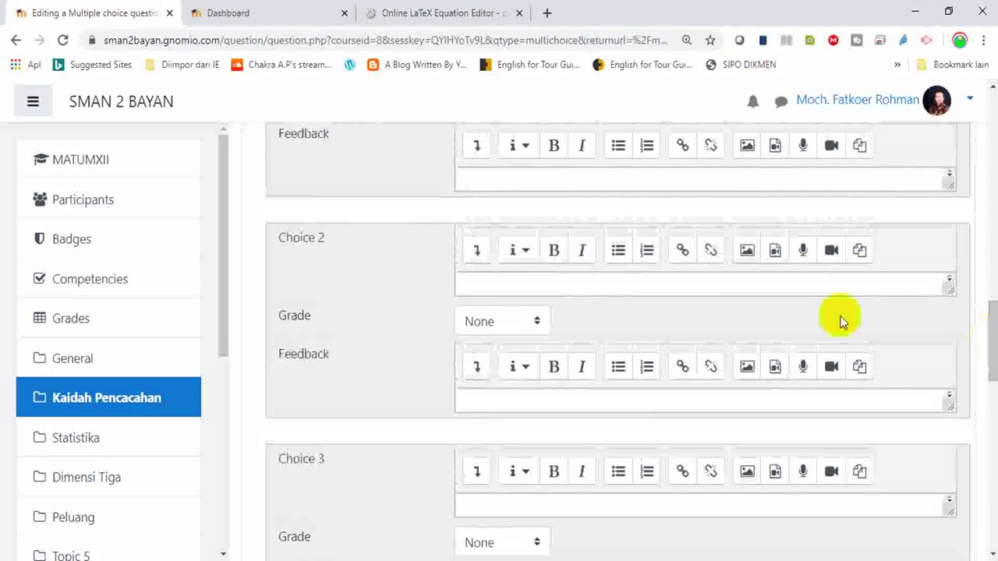
left_click(578, 289)
type("\\(\\frac{3}{6}\\)")
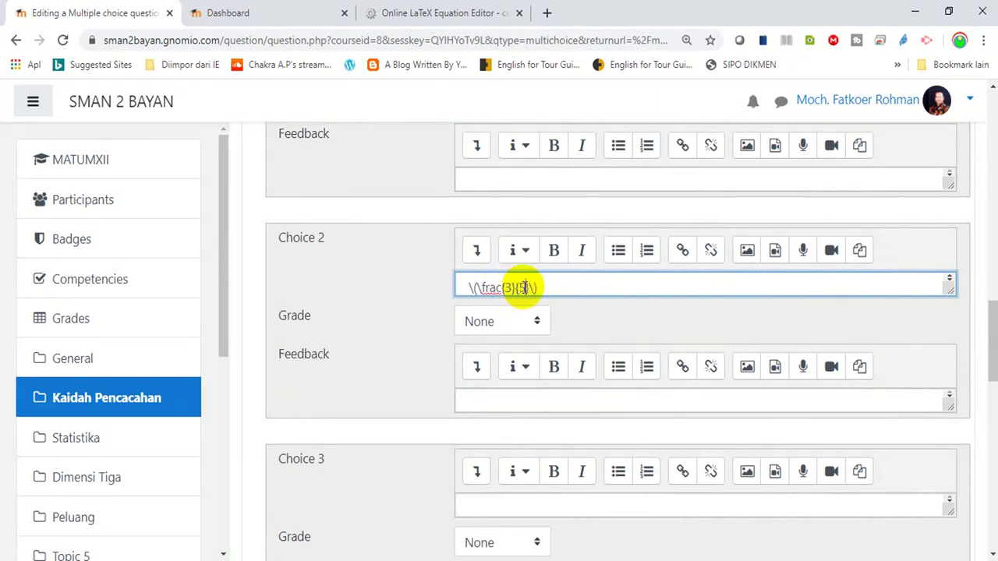
- Paste the copied formula into Choice 4's answer and change it to \(\frac{1}{6}\)
left_click_drag(991, 333, 986, 378)
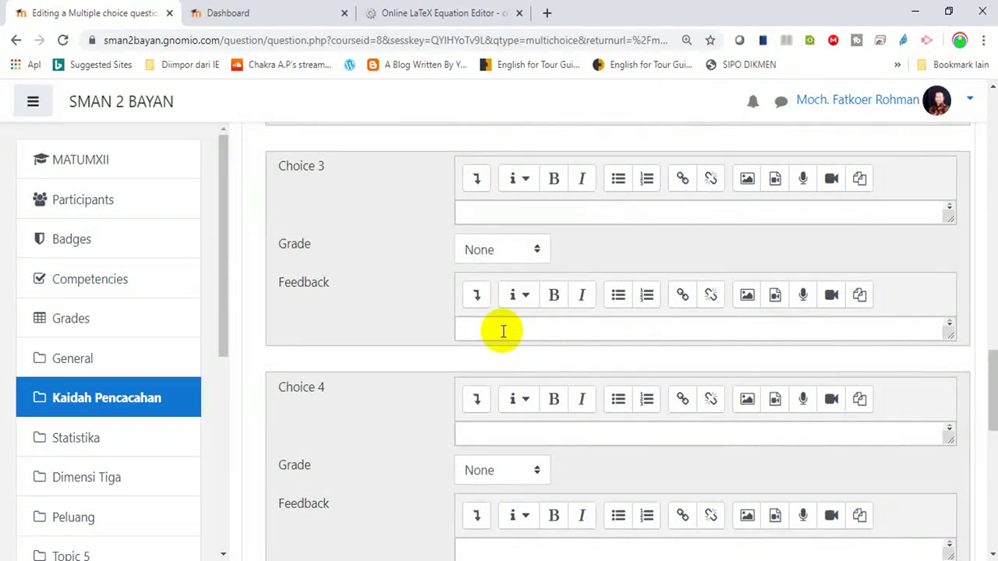
left_click(503, 428)
type("\\(\\frac{3}{6}\\)")
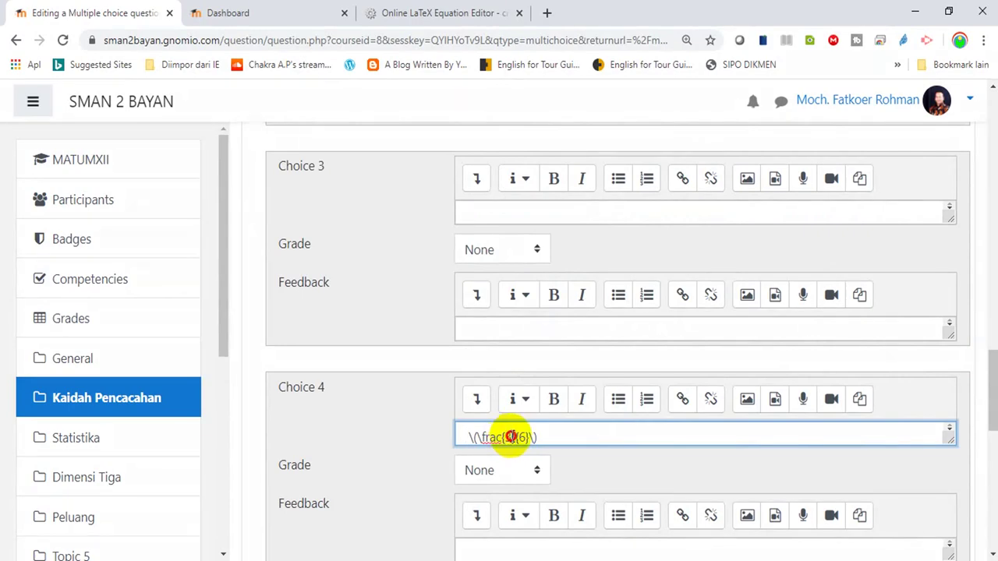
left_click(503, 433)
key("Delete")
key("Delete")
key("Delete")
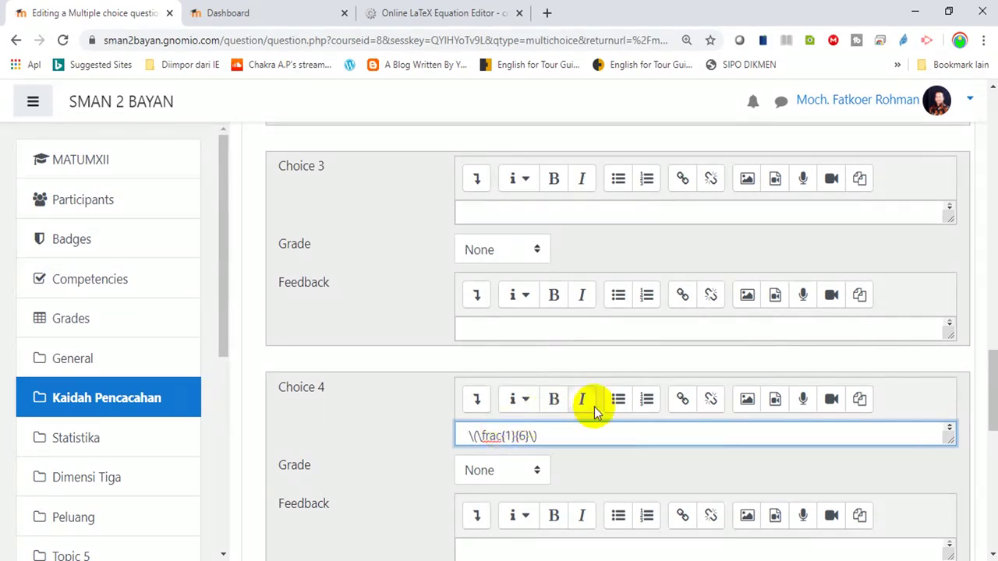
- Paste the copied formula into Choice 5's answer, change it to \(\frac{3}{4}\), and save the question
left_click_drag(980, 397, 986, 449)
left_click(516, 411)
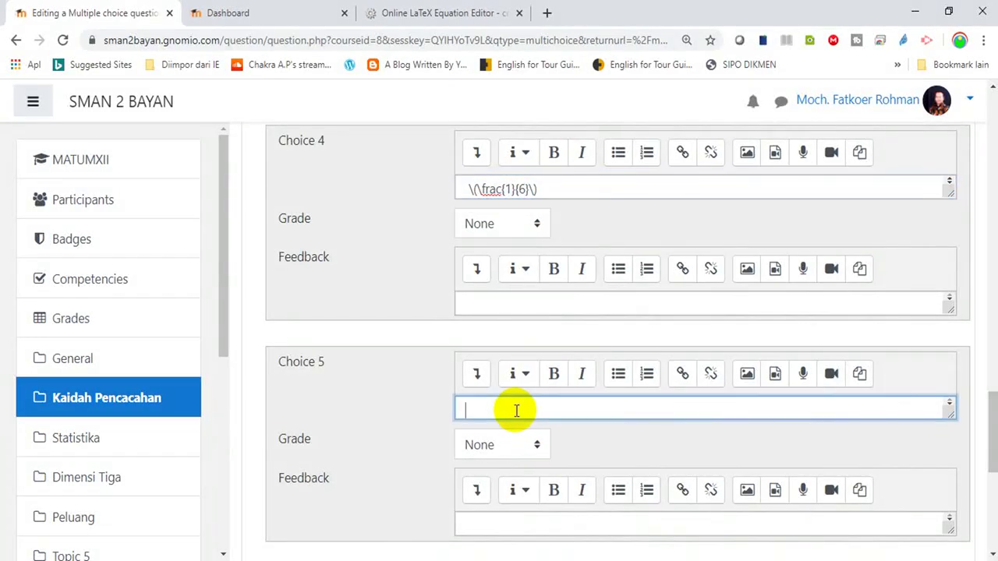
type("\\(\\frac{3}{6}\\)")
left_click_drag(993, 421, 987, 514)
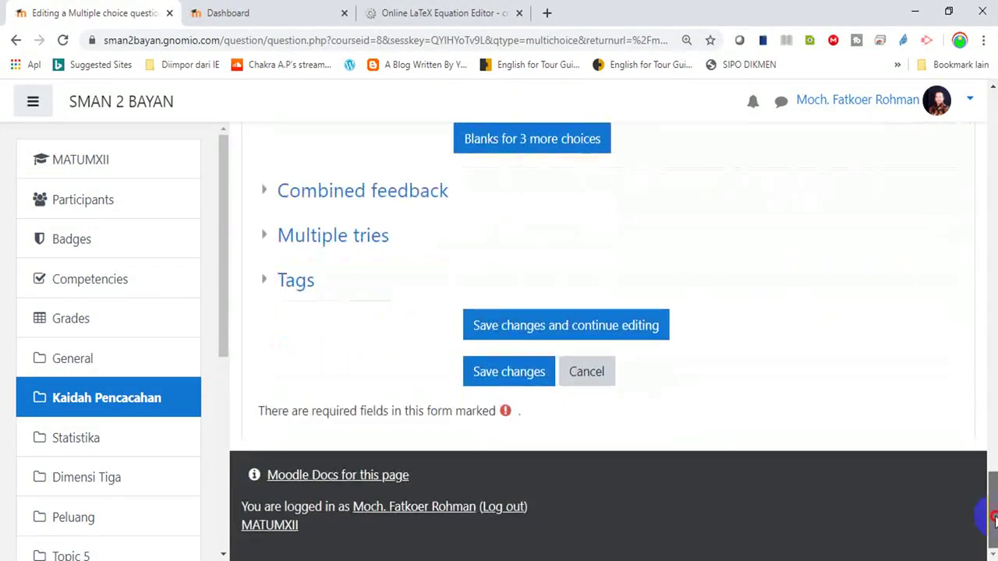
left_click(497, 377)
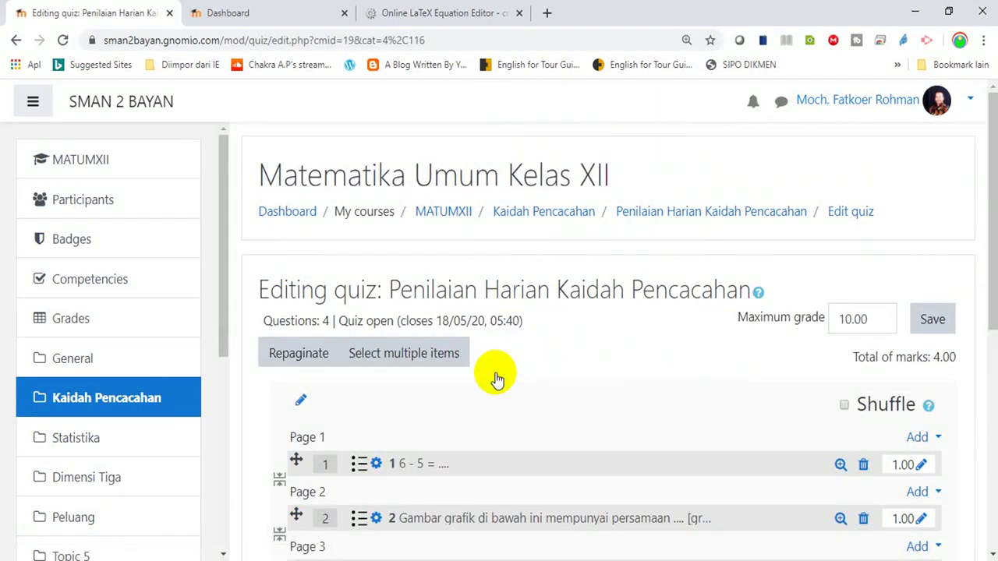
- Preview question 4 to check how its fraction formulas are rendered, and close the preview
scroll(986, 245, "down", 2)
scroll(987, 245, "down", 2)
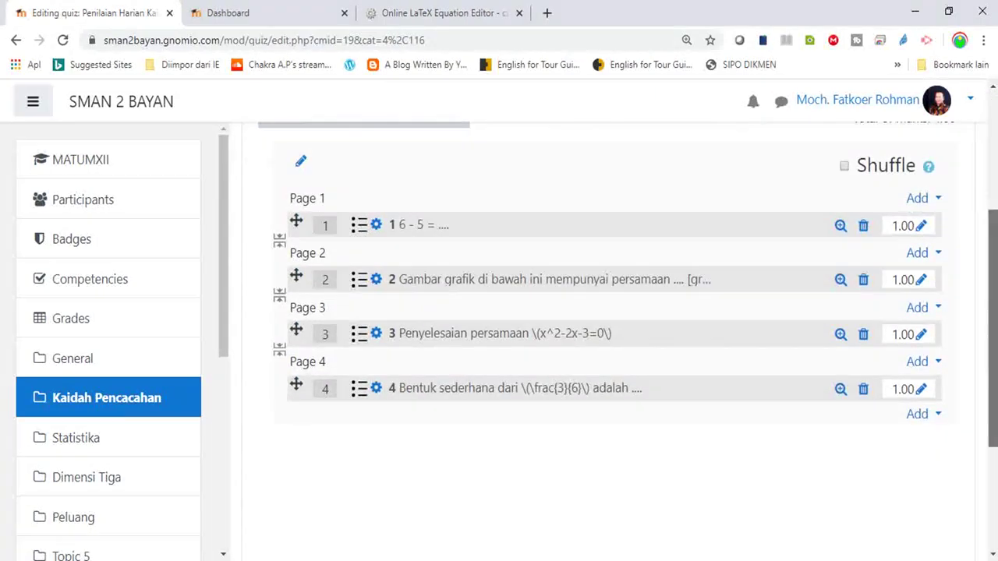
left_click(840, 389)
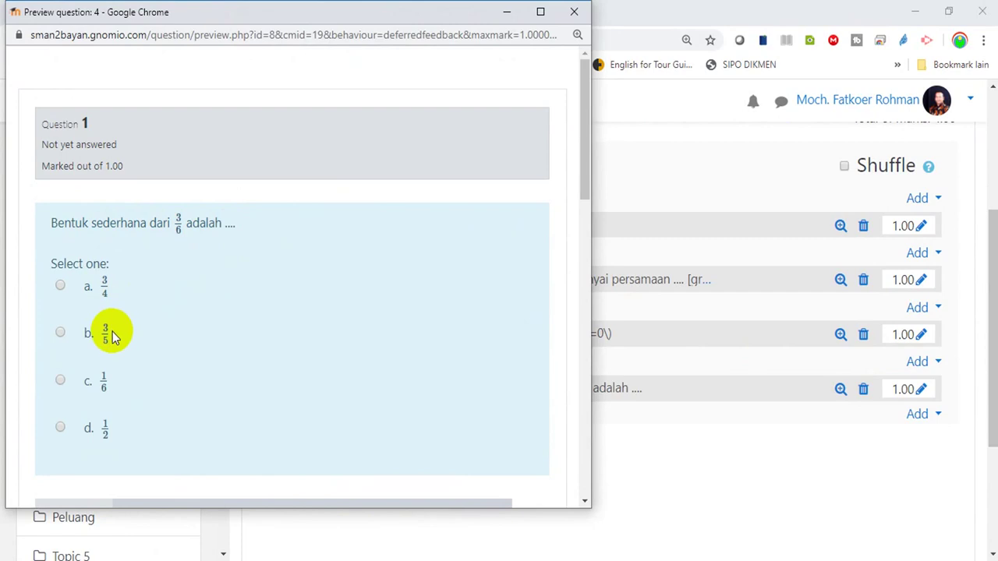
mouse_move(583, 168)
left_mouse_down()
mouse_move(583, 193)
mouse_move(583, 178)
left_mouse_up()
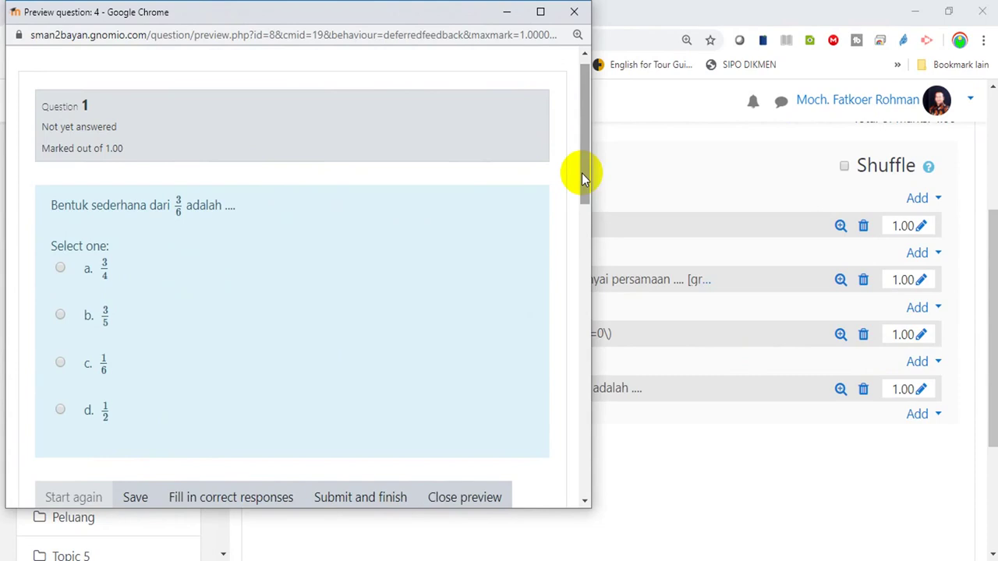
left_click(574, 13)
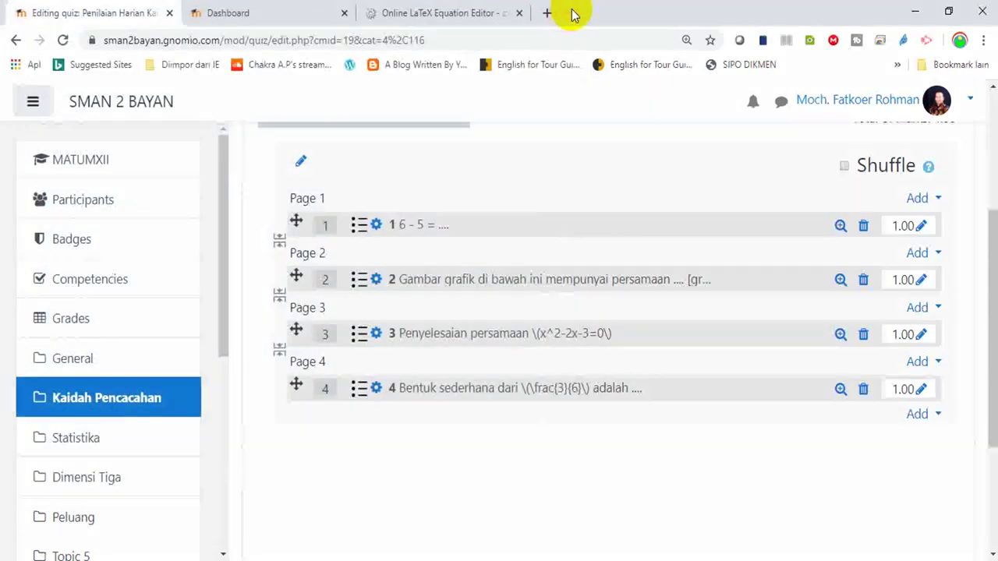
- Turn question shuffling on and back off, and view the options for adding another question after page 4
left_click_drag(994, 324, 993, 289)
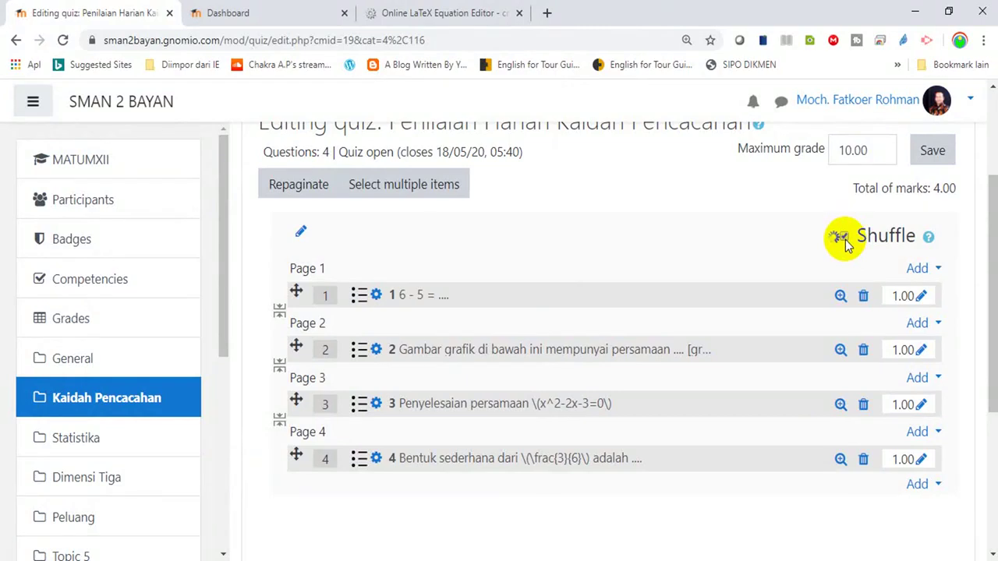
left_click(936, 484)
left_click_drag(992, 354, 993, 397)
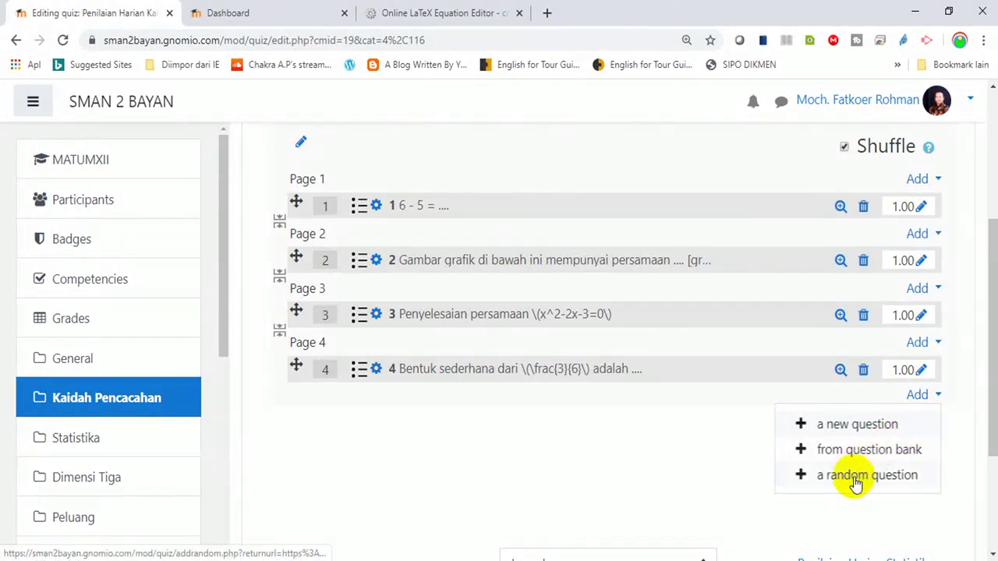
left_click(700, 464)
left_click_drag(991, 312, 988, 147)
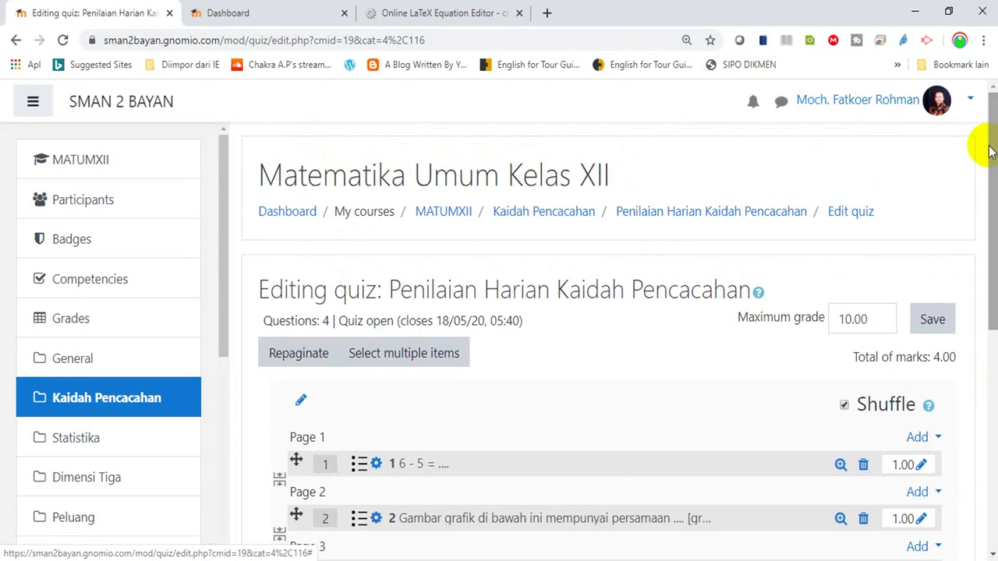
left_click(843, 406)
- Open the Penilaian Harian Kaidah Pencacahan quiz page and start a timed preview attempt
left_click(659, 218)
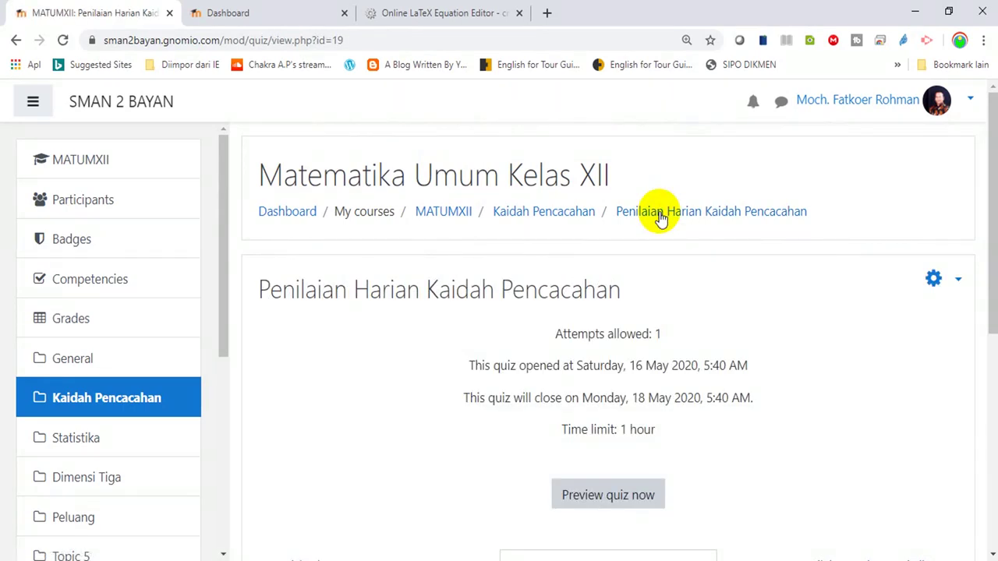
left_click(586, 502)
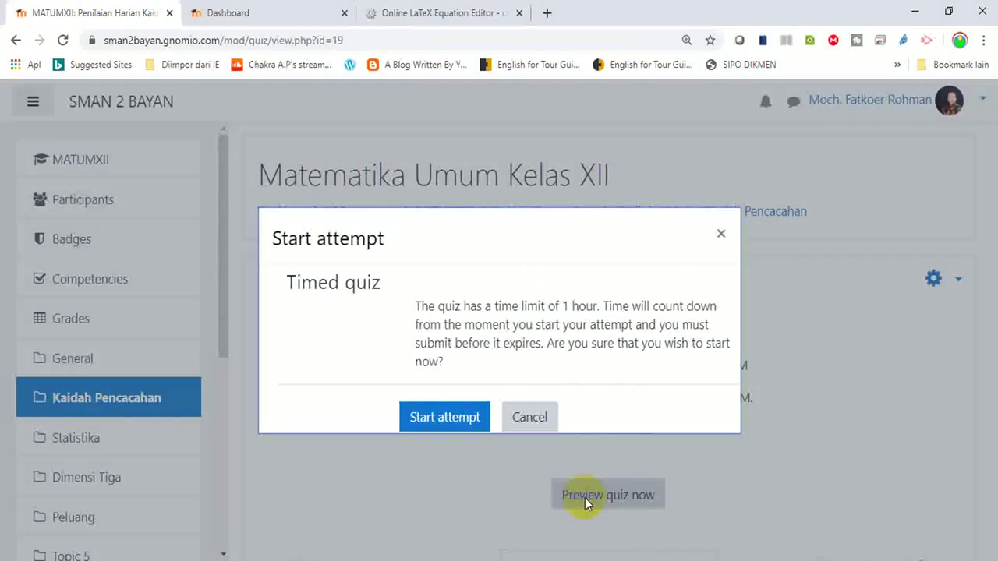
left_click(430, 421)
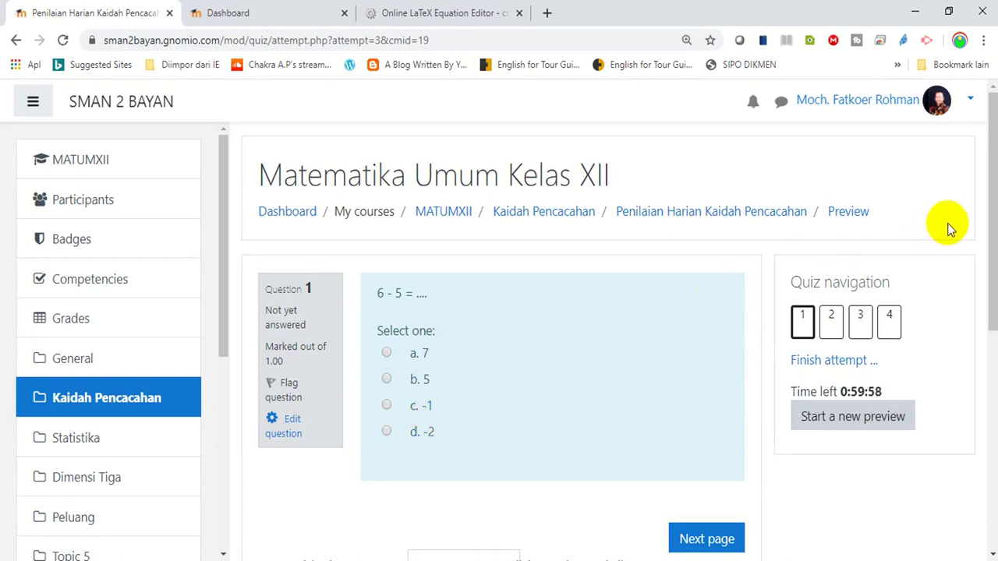
- Answer question 1 with 7 and question 2 with y = x
left_click_drag(989, 167, 984, 196)
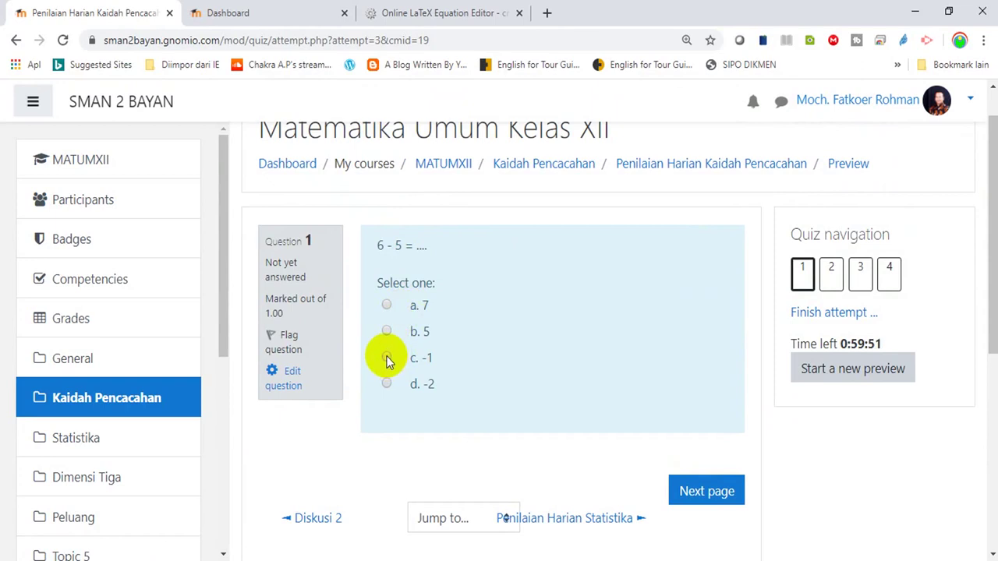
left_click(387, 306)
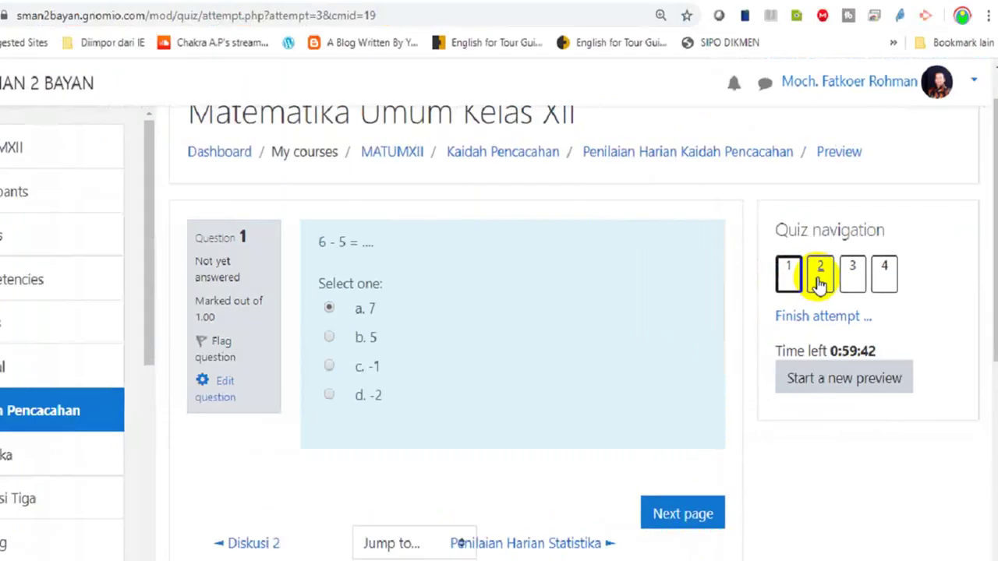
left_click(830, 277)
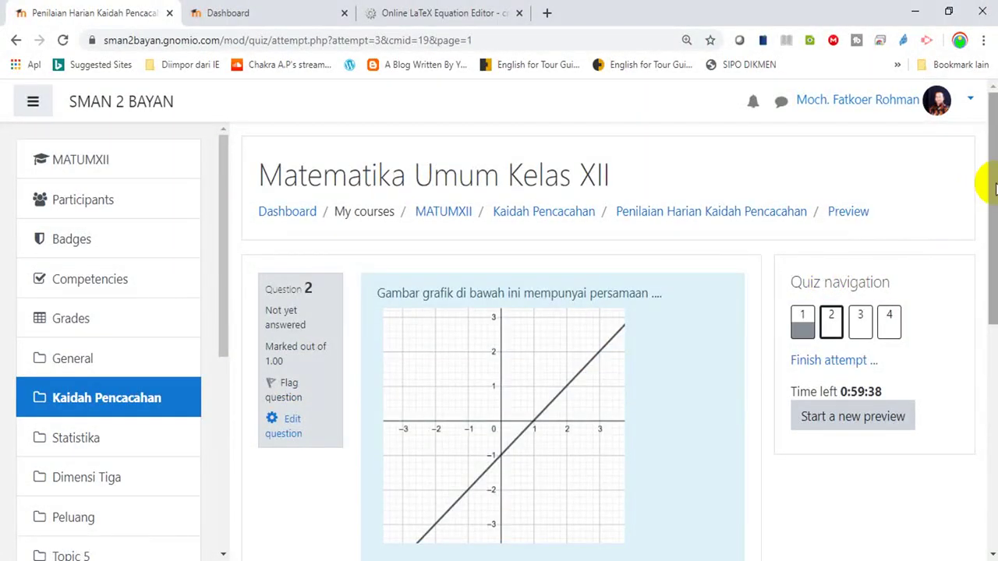
left_click_drag(990, 269, 991, 382)
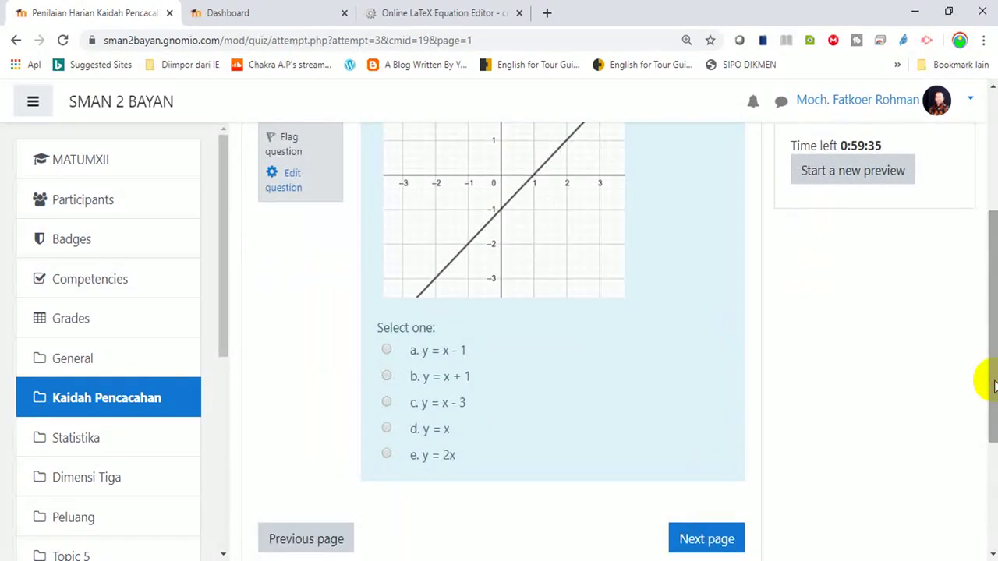
left_click(386, 429)
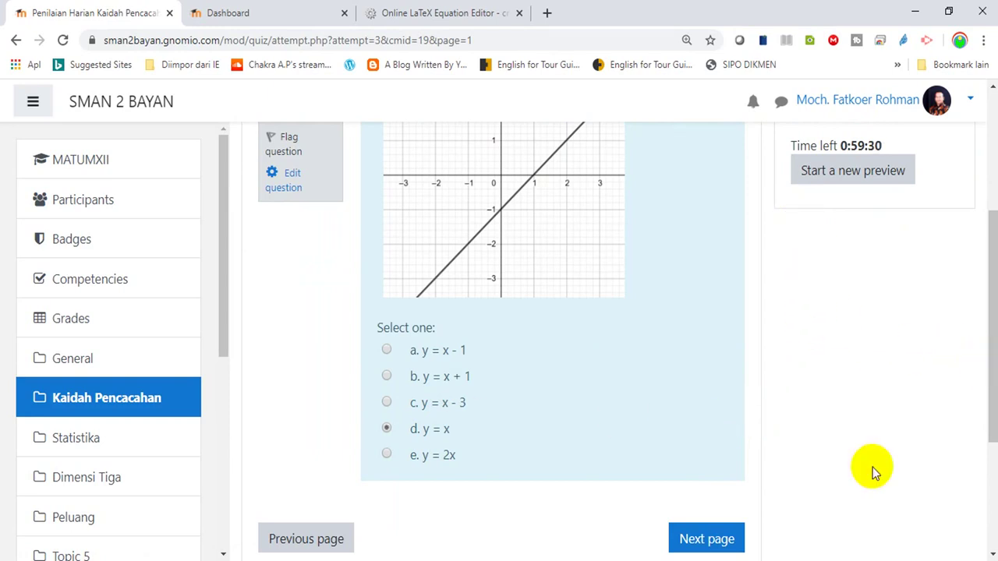
- Answer question 3 with -1 atau 3 and question 4 with the fraction 1/2
left_click(704, 538)
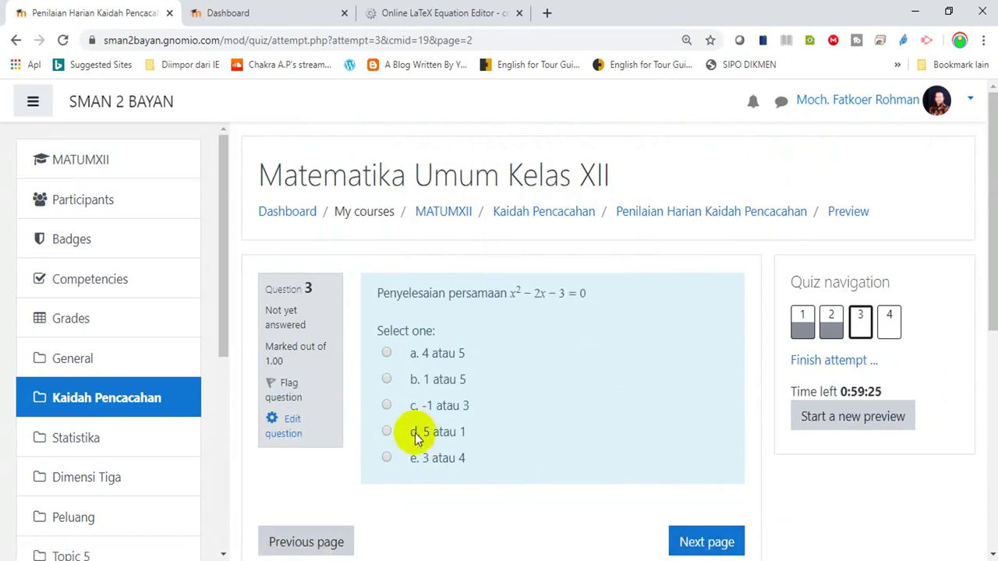
left_click(387, 406)
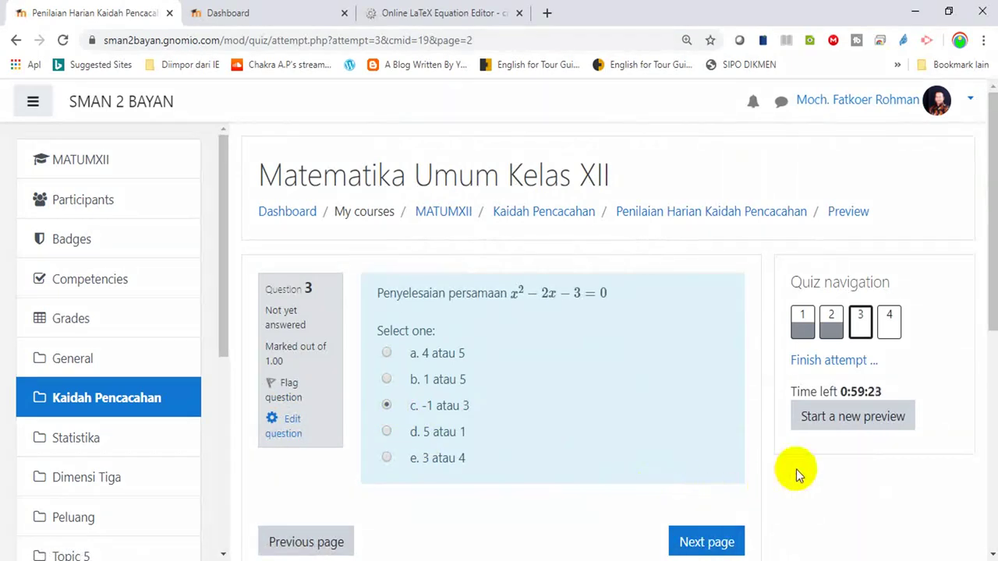
left_click(884, 319)
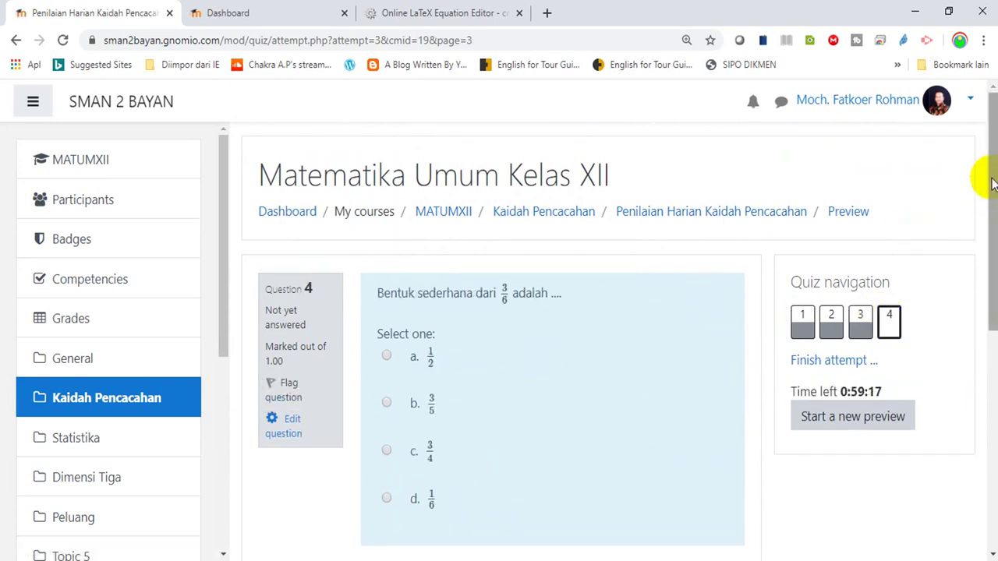
left_click_drag(992, 179, 992, 230)
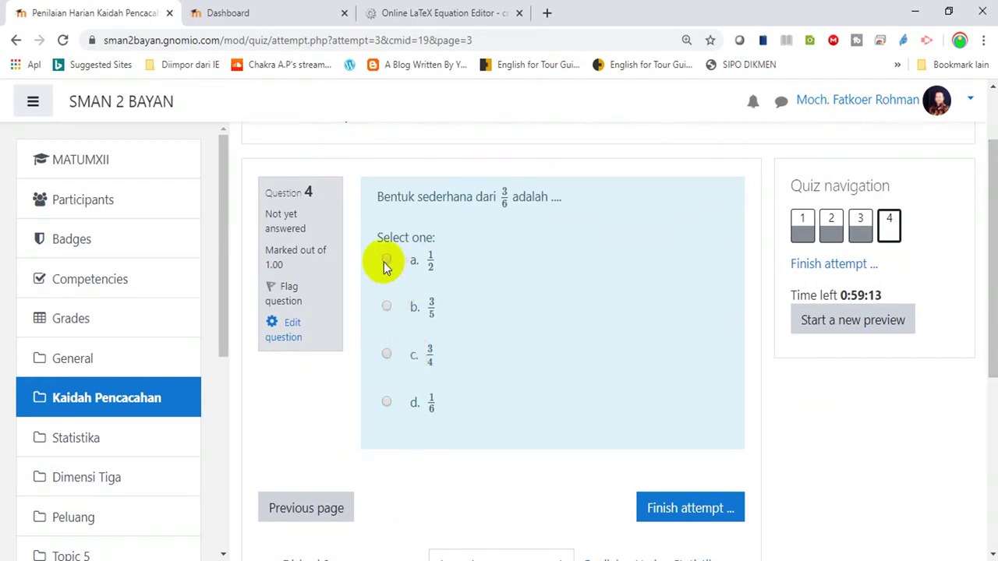
- Finish the preview attempt and submit all its answers
left_click(680, 519)
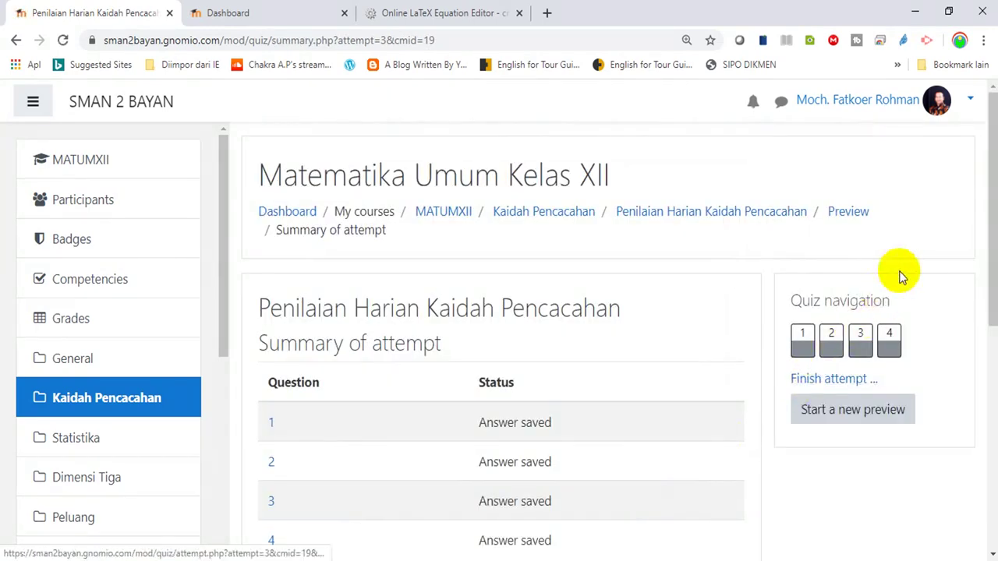
left_click_drag(991, 176, 988, 290)
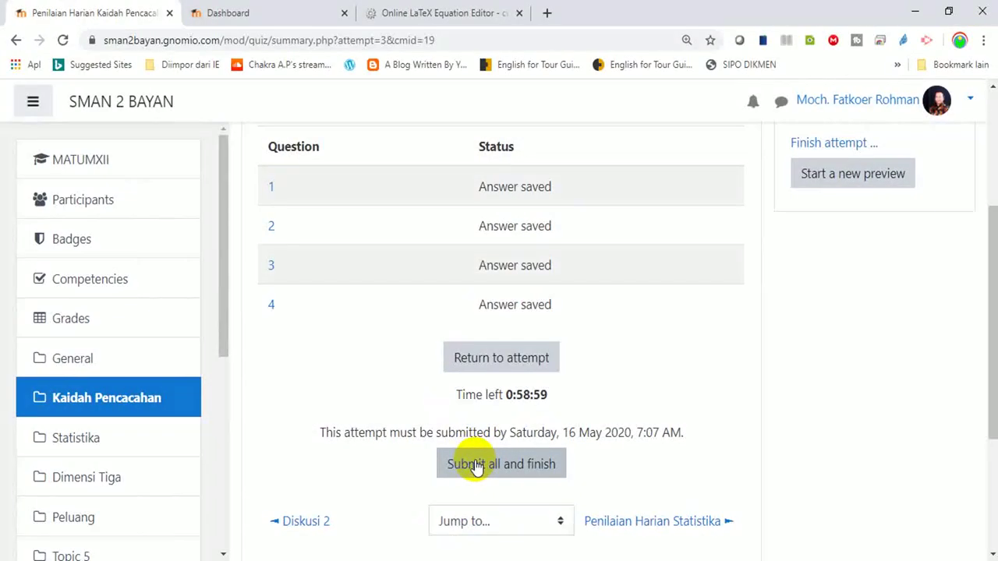
left_click(477, 465)
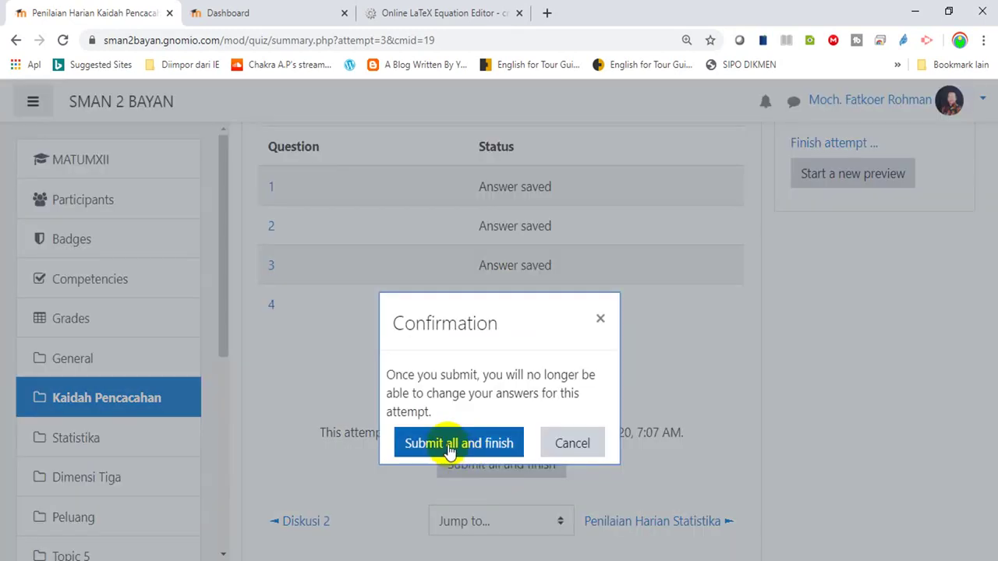
left_click(449, 445)
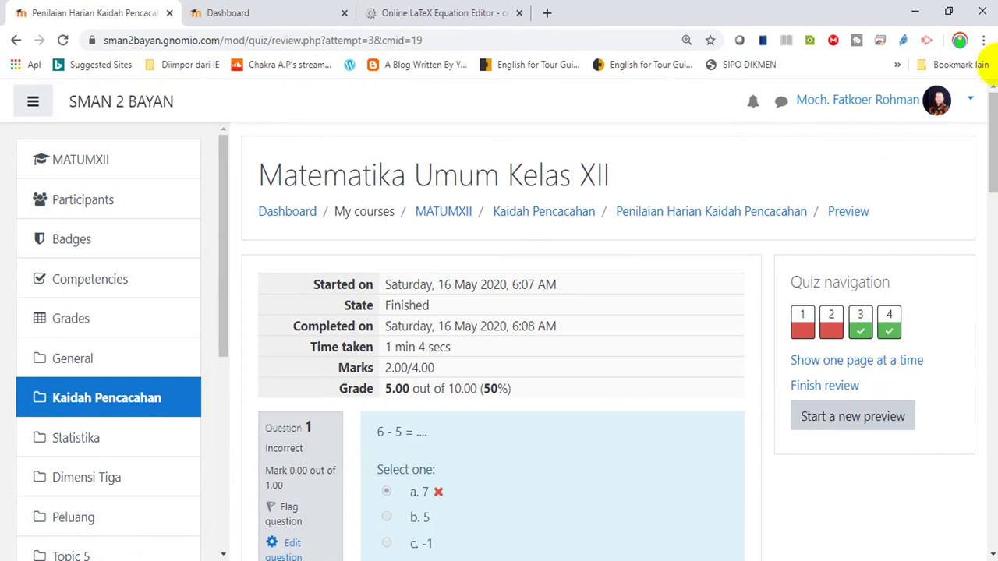
- Review the submitted attempt's grade and the marking of each question
left_click_drag(993, 101, 988, 125)
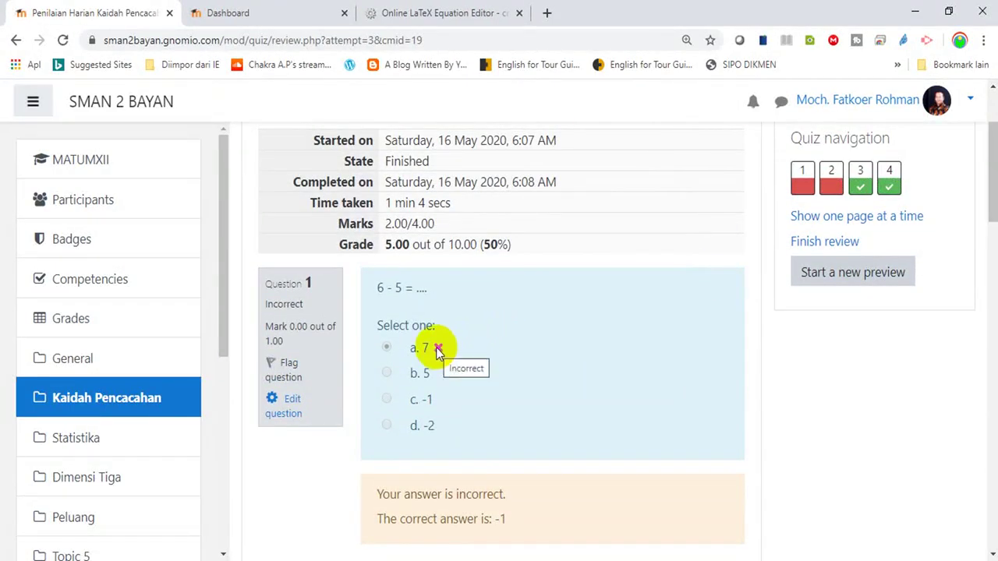
left_click_drag(986, 209, 862, 392)
left_click_drag(992, 326, 980, 122)
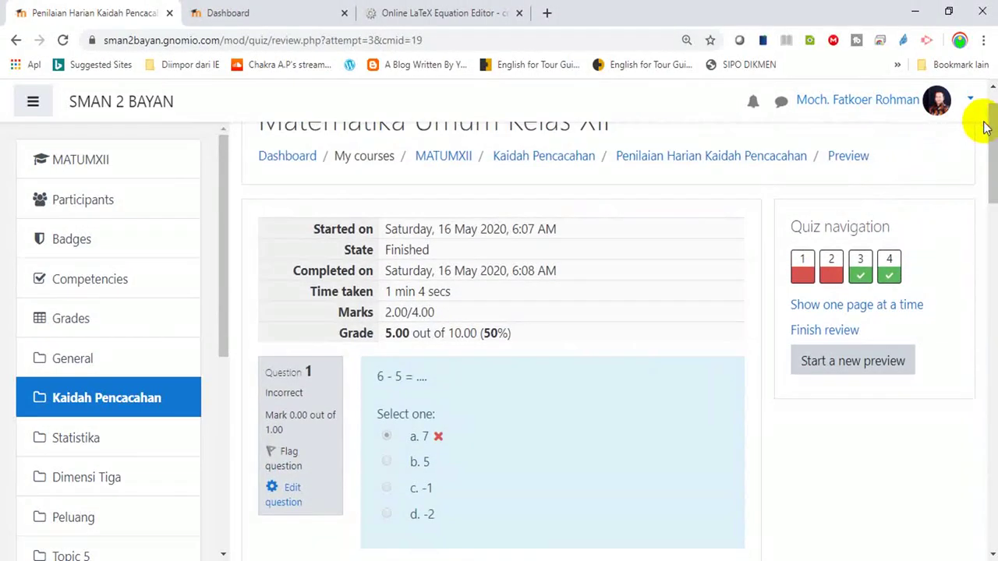